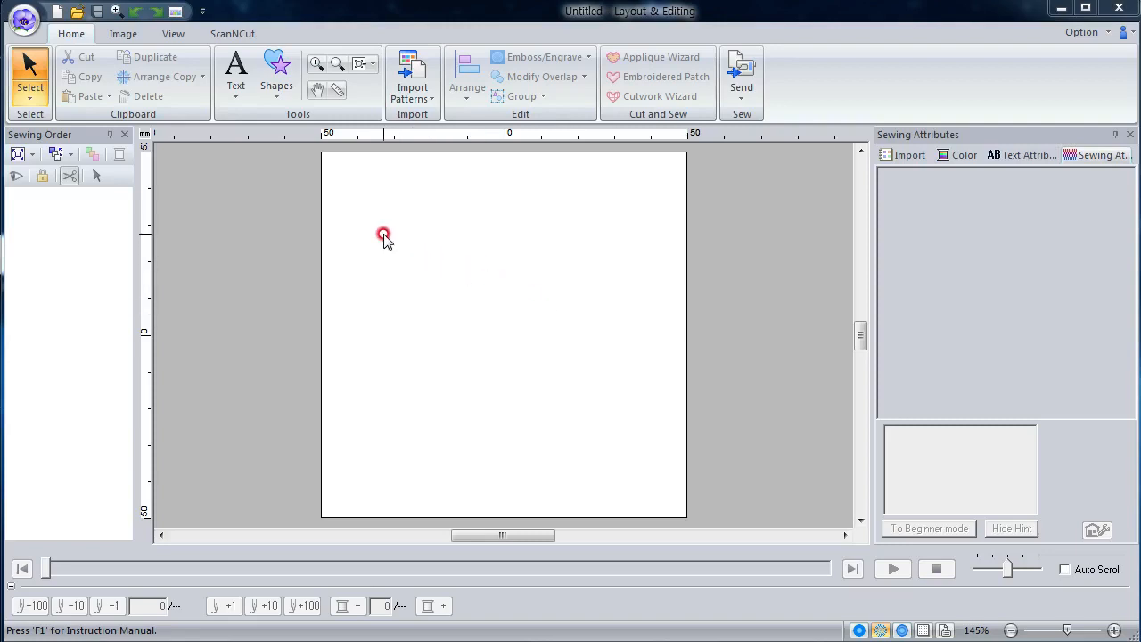
Step: Draw a circle about 25 mm wide in the page's upper-left area and set its outline to Zigzag Stitch
{"action": "left_click", "coordinate": [277, 89]}
{"action": "left_click", "coordinate": [314, 195]}
{"action": "left_click_drag", "start_coordinate": [357, 179], "coordinate": [450, 270]}
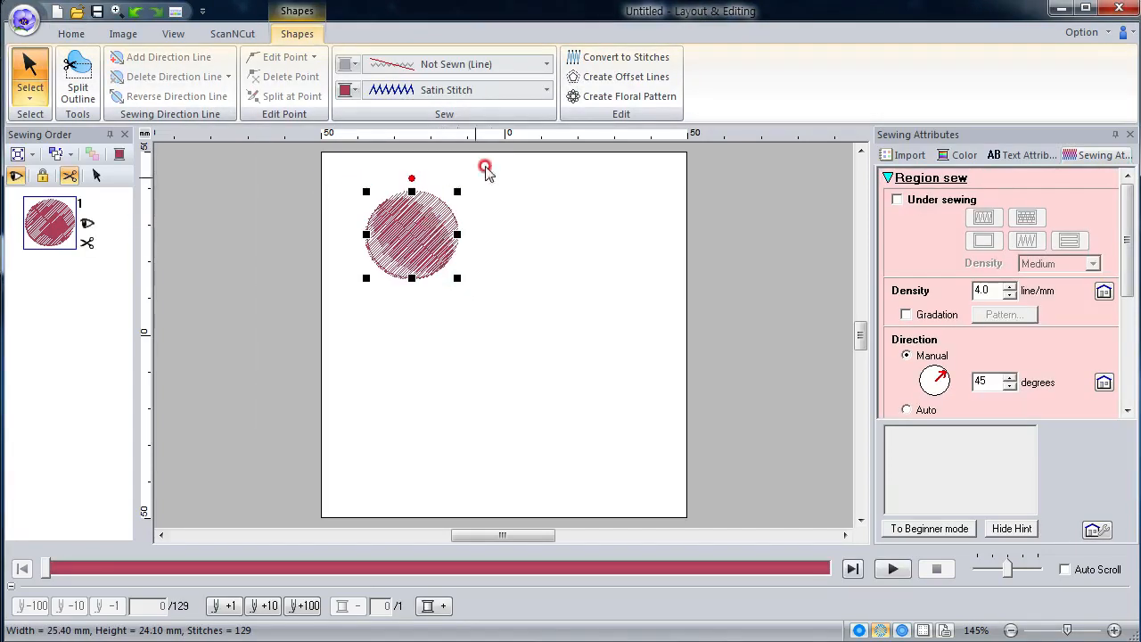
{"action": "left_click", "coordinate": [544, 70]}
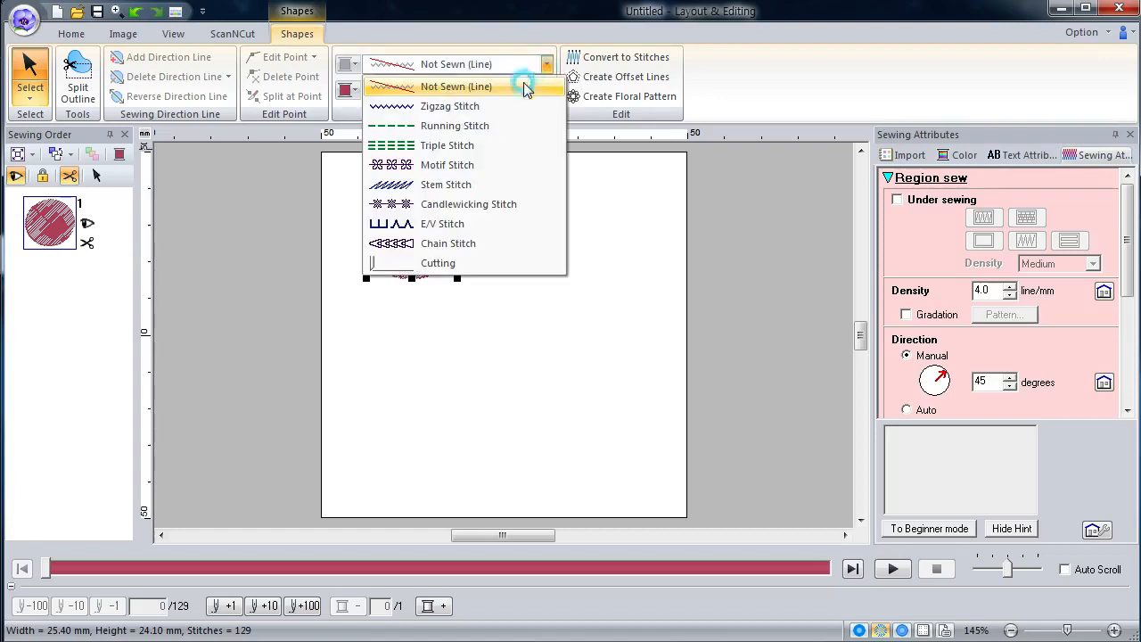
{"action": "left_click", "coordinate": [459, 107]}
Step: Duplicate the circle twice, placing one copy at the page centre and one in the upper-right area
{"action": "left_click", "coordinate": [404, 222]}
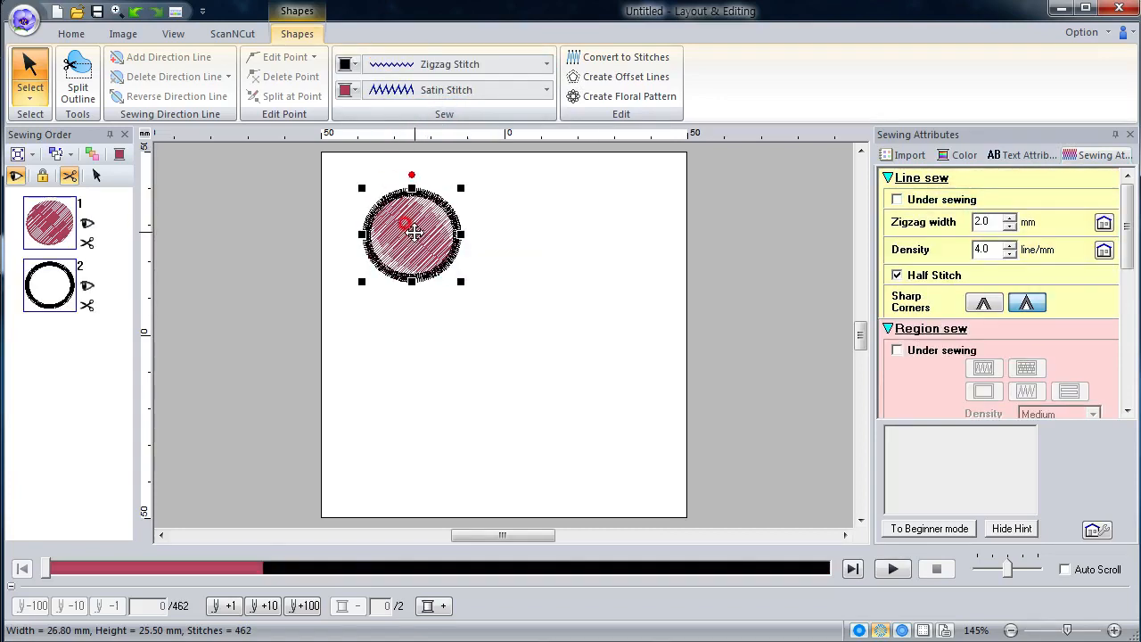
{"action": "left_click_drag", "start_coordinate": [414, 233], "coordinate": [597, 234]}
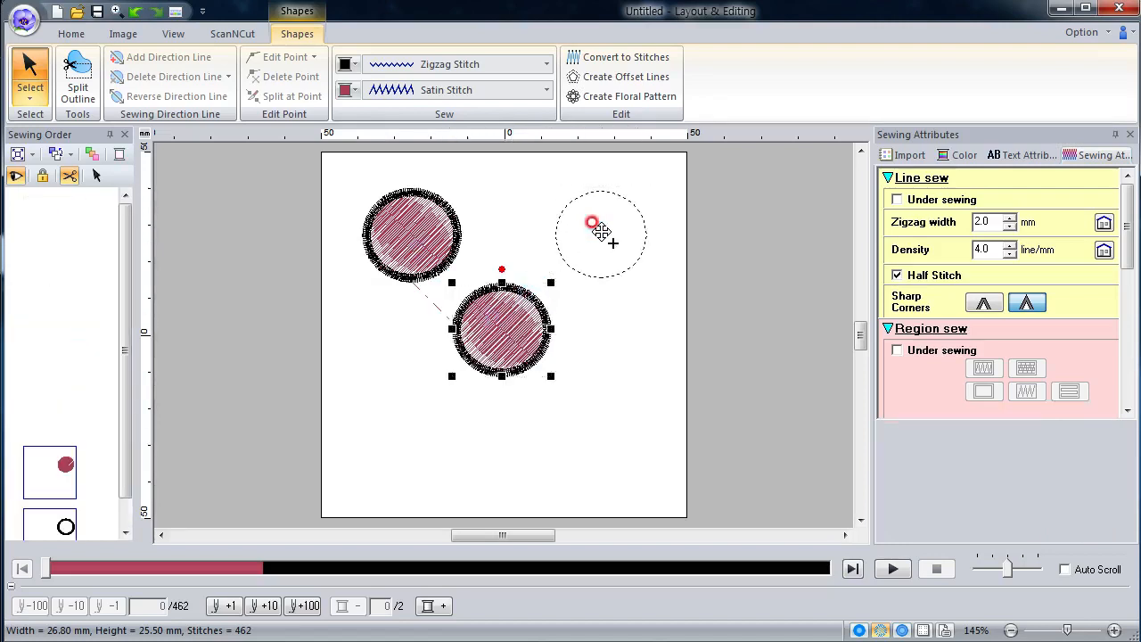
{"action": "left_click", "coordinate": [513, 283]}
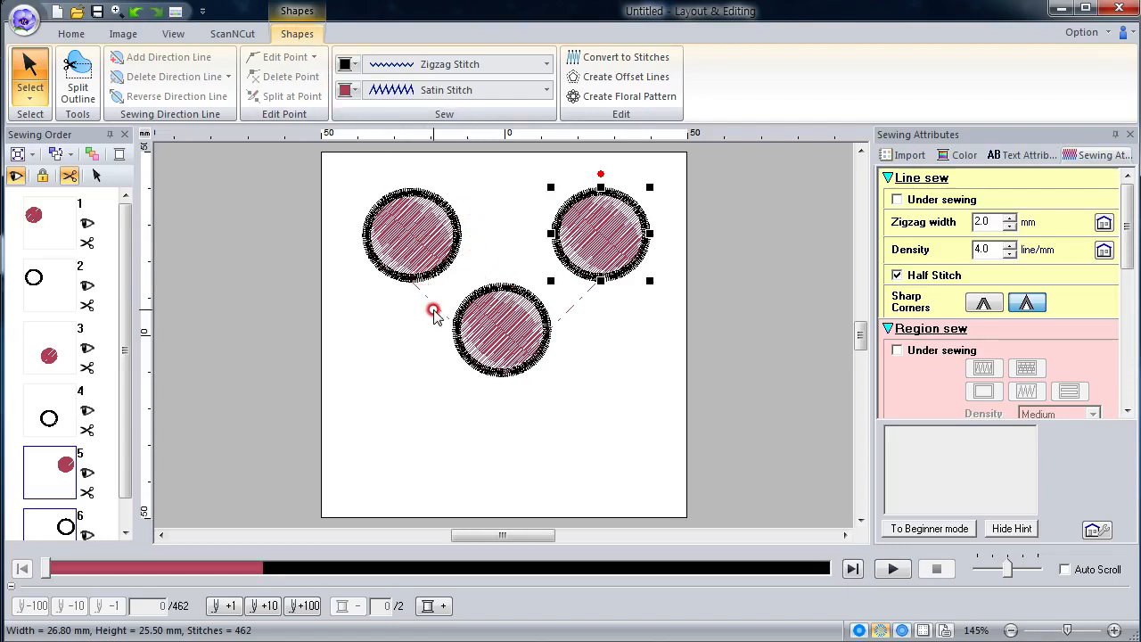
Step: Examine up close the jump stitches that connect the three circles
{"action": "scroll", "coordinate": [433, 311], "scroll_direction": "up", "scroll_amount": 2}
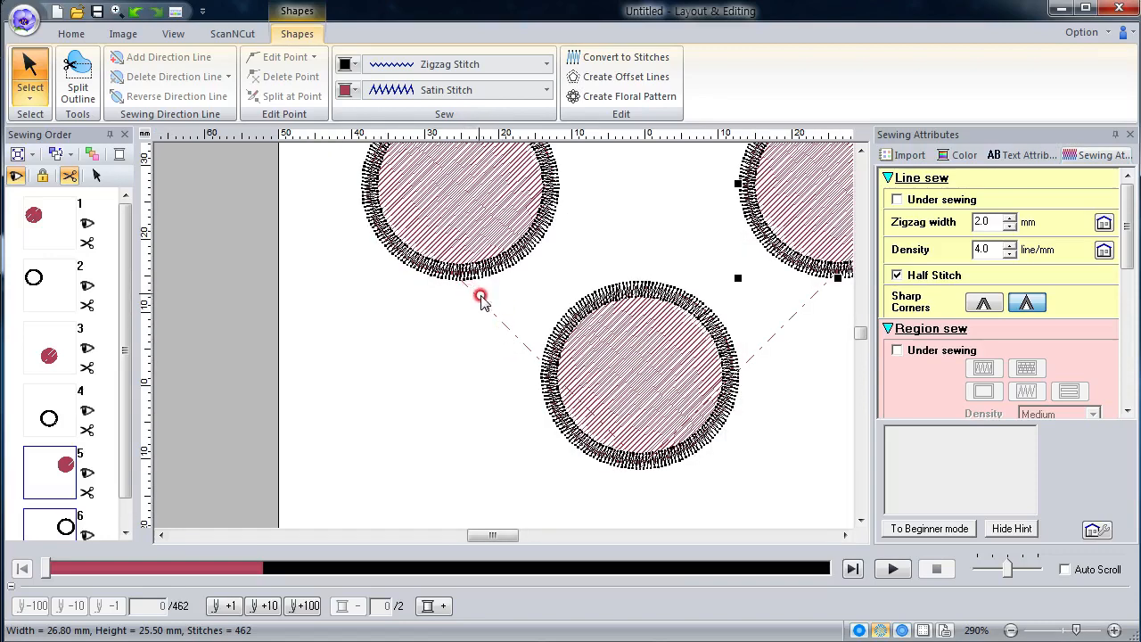
{"action": "scroll", "coordinate": [477, 295], "scroll_direction": "up", "scroll_amount": 2}
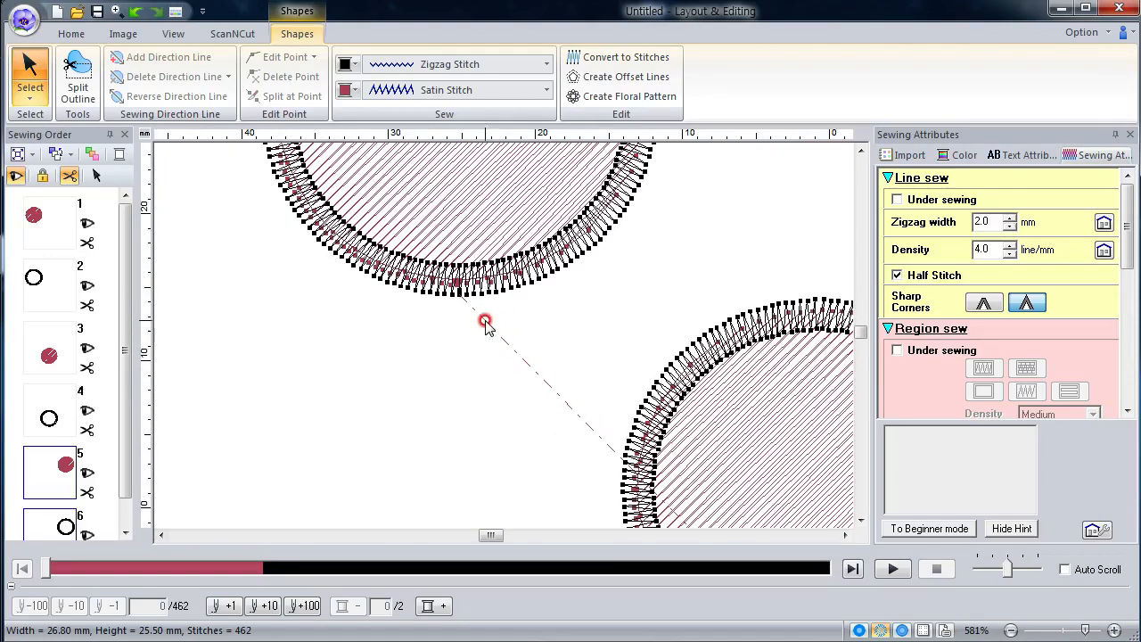
{"action": "scroll", "coordinate": [453, 273], "scroll_direction": "up", "scroll_amount": 1}
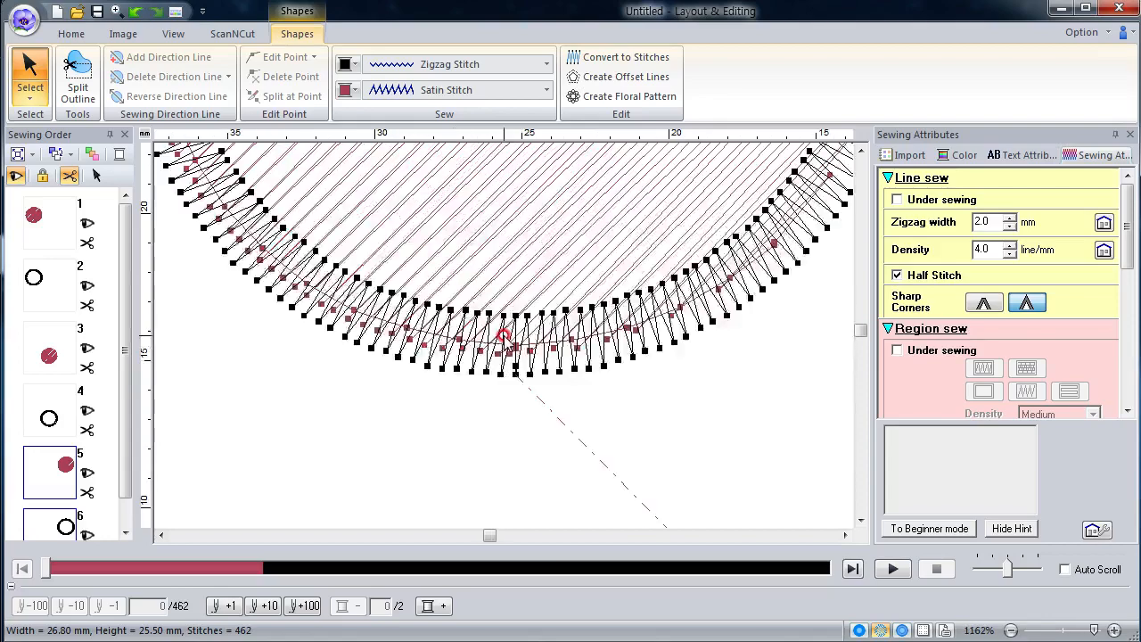
{"action": "scroll", "coordinate": [504, 335], "scroll_direction": "down", "scroll_amount": 2}
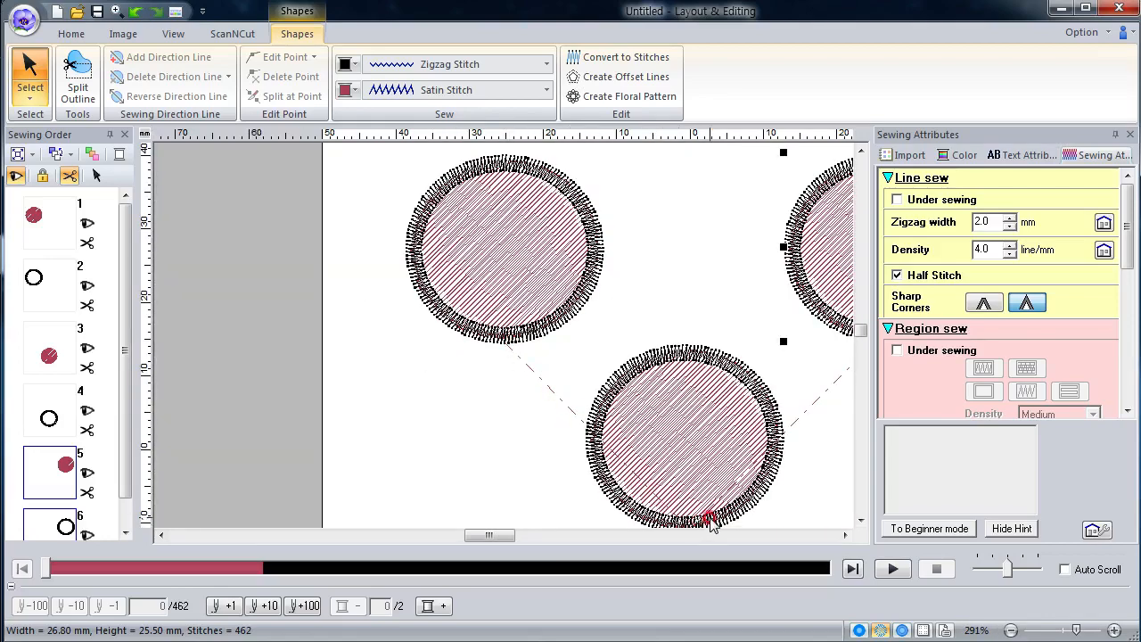
{"action": "scroll", "coordinate": [710, 520], "scroll_direction": "down", "scroll_amount": 1}
{"action": "left_click_drag", "start_coordinate": [773, 429], "coordinate": [657, 469]}
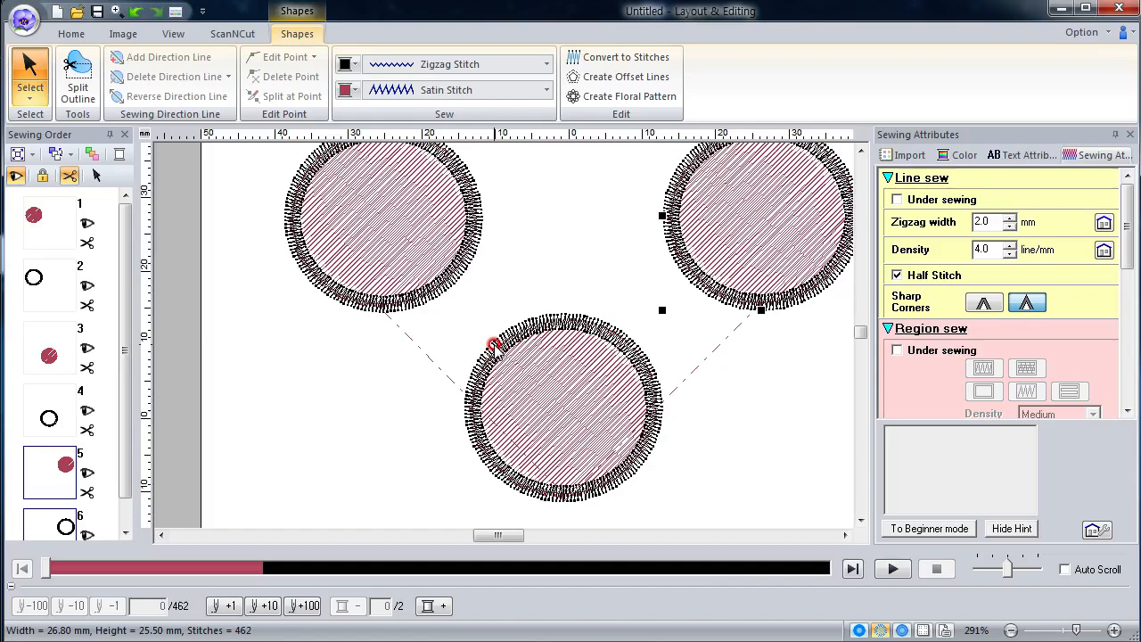
Step: Activate the entry/exit point selection tool and display the points of each circle in turn, ending on the upper-left circle
{"action": "left_click", "coordinate": [430, 221]}
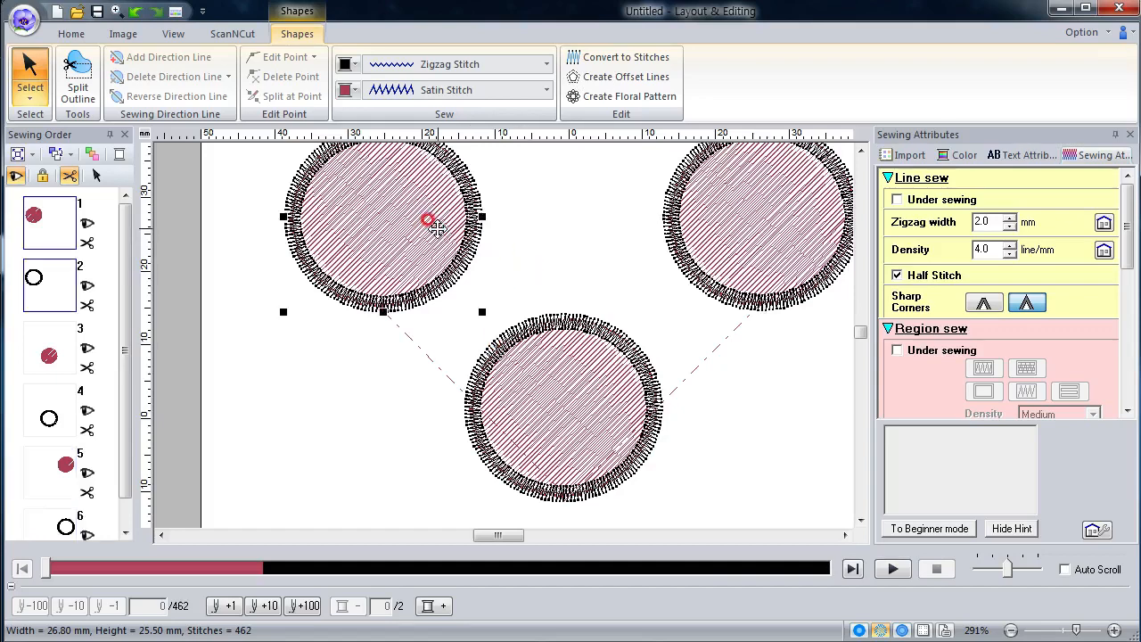
{"action": "left_click", "coordinate": [38, 98]}
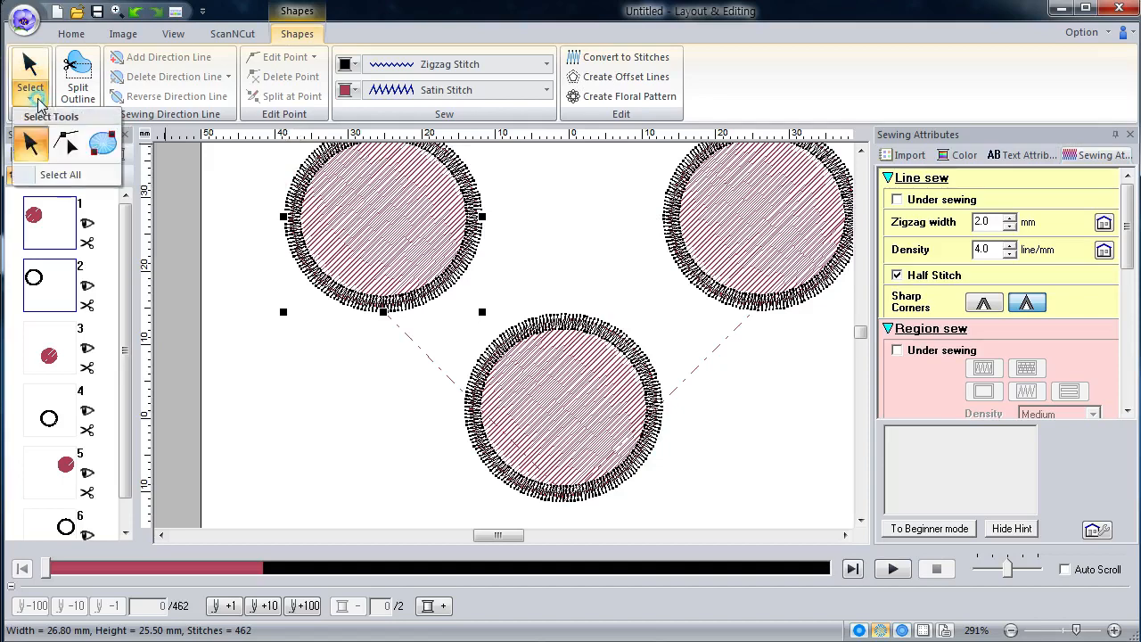
{"action": "left_click", "coordinate": [100, 145]}
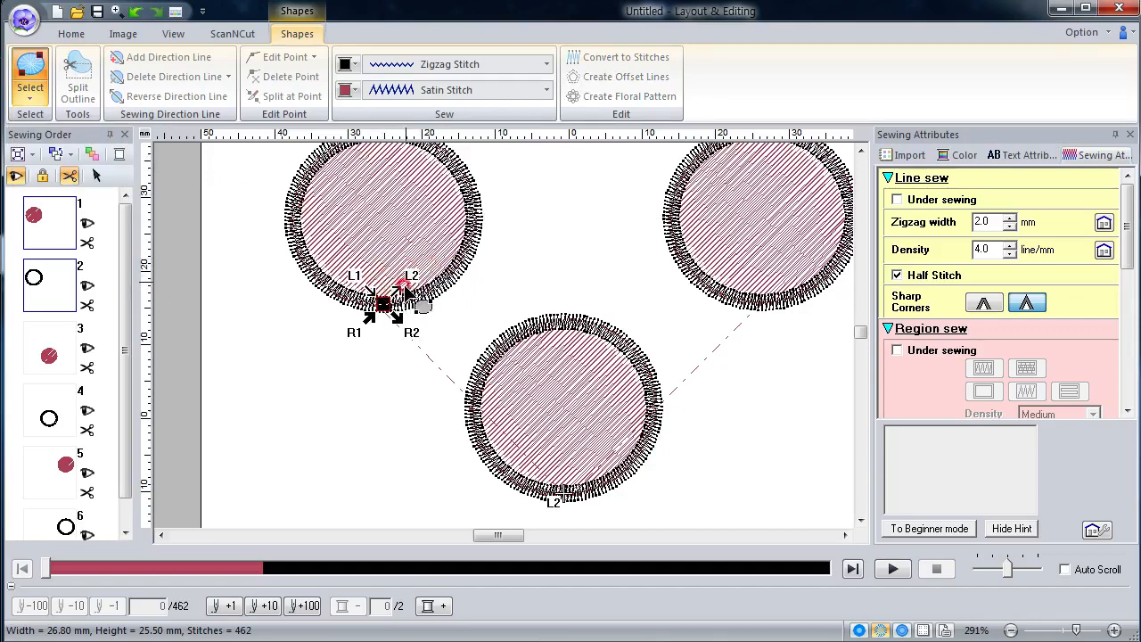
{"action": "left_click", "coordinate": [550, 374]}
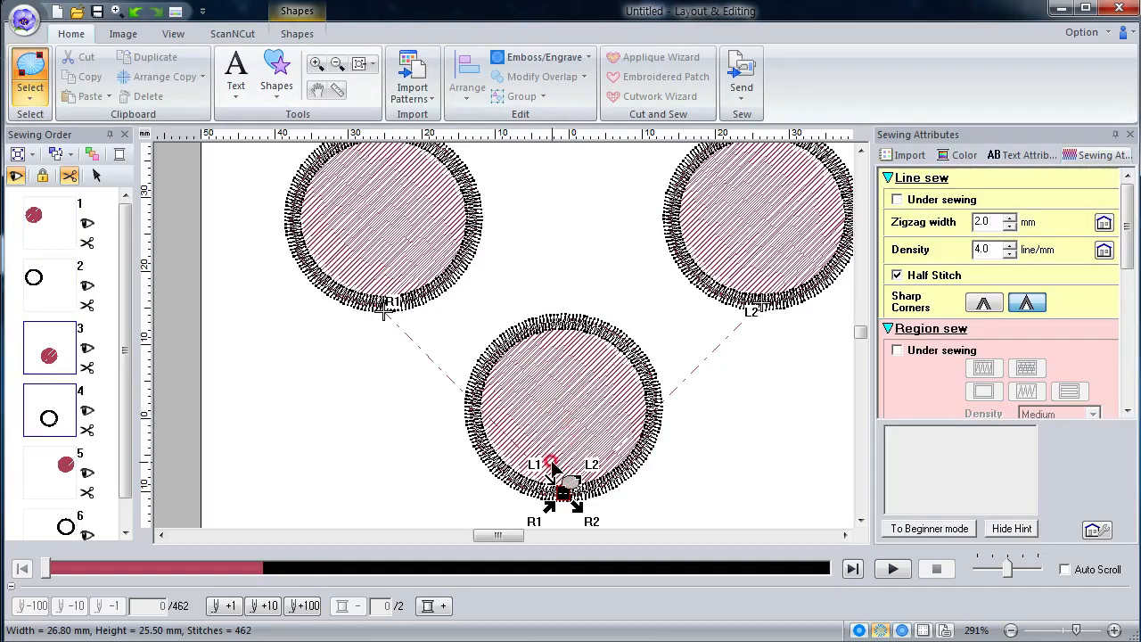
{"action": "left_click", "coordinate": [754, 268]}
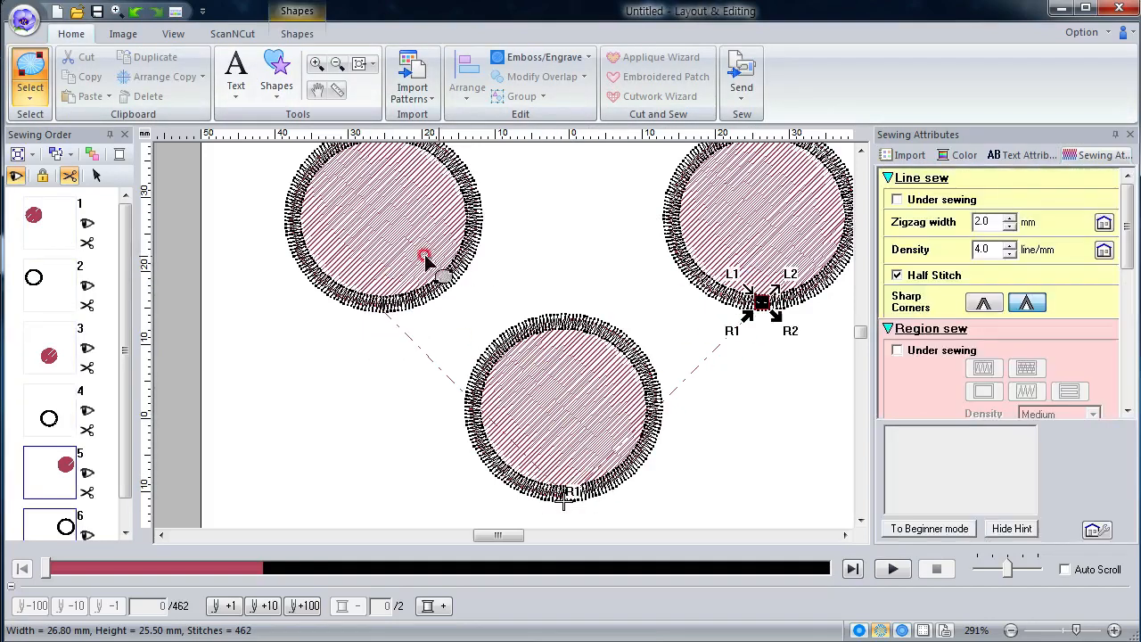
{"action": "left_click", "coordinate": [362, 244]}
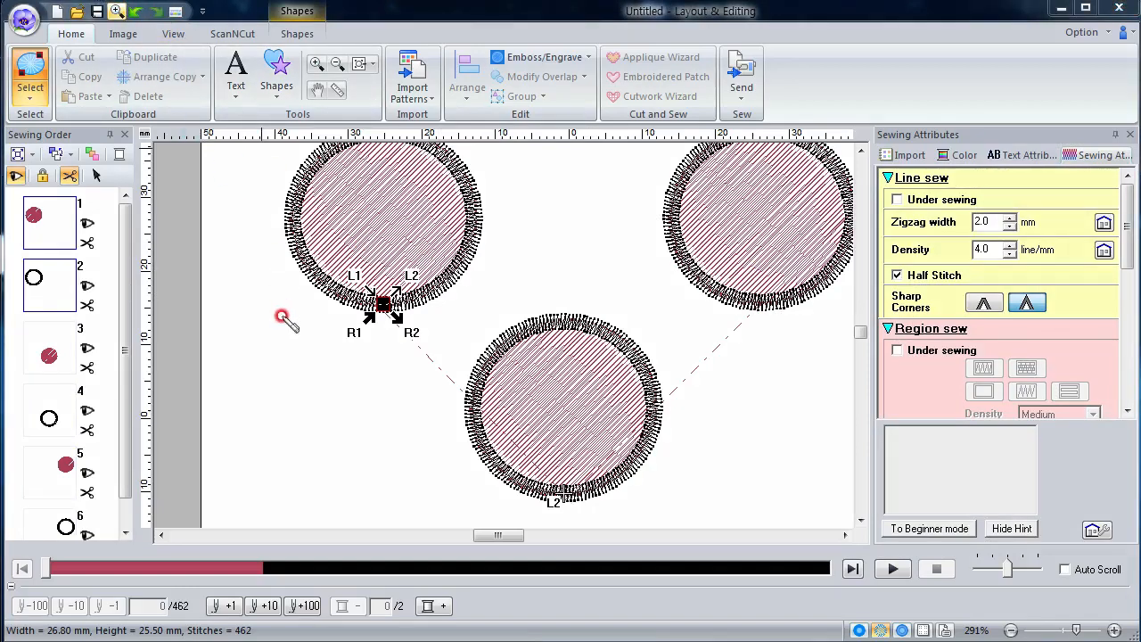
{"action": "mouse_move", "coordinate": [271, 344]}
{"action": "left_mouse_down"}
{"action": "mouse_move", "coordinate": [278, 405]}
{"action": "mouse_move", "coordinate": [328, 402]}
{"action": "mouse_move", "coordinate": [354, 378]}
{"action": "mouse_move", "coordinate": [381, 398]}
{"action": "mouse_move", "coordinate": [394, 377]}
{"action": "mouse_move", "coordinate": [414, 380]}
{"action": "mouse_move", "coordinate": [407, 458]}
{"action": "mouse_move", "coordinate": [438, 383]}
{"action": "left_mouse_up"}
{"action": "left_click", "coordinate": [338, 368]}
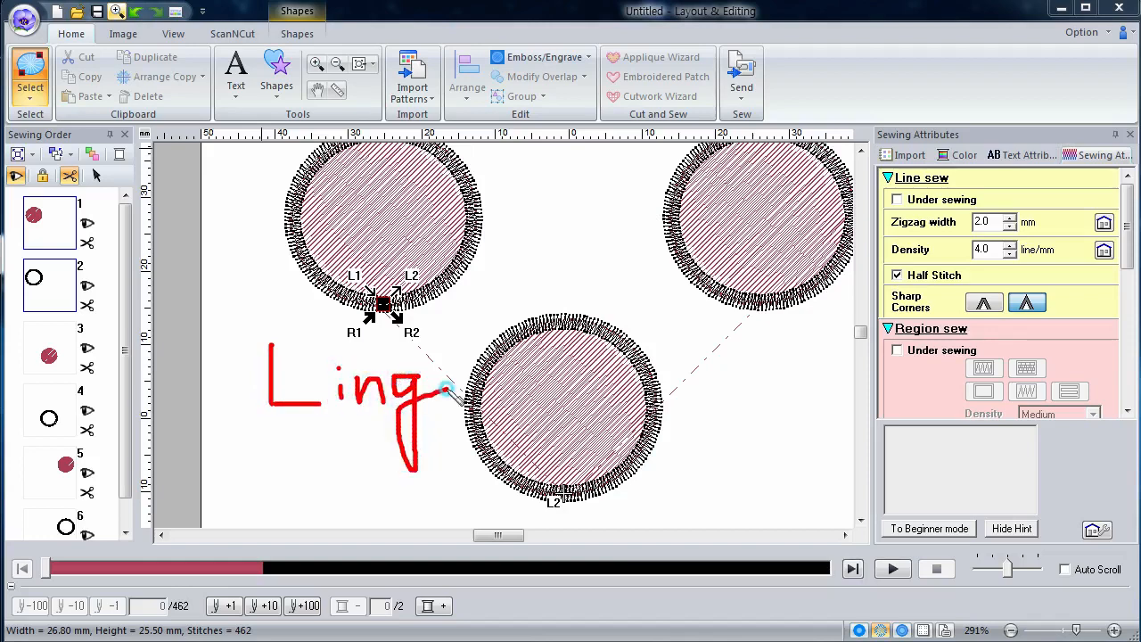
{"action": "mouse_move", "coordinate": [276, 426]}
{"action": "left_mouse_down"}
{"action": "mouse_move", "coordinate": [278, 489]}
{"action": "mouse_move", "coordinate": [278, 432]}
{"action": "mouse_move", "coordinate": [309, 440]}
{"action": "mouse_move", "coordinate": [279, 457]}
{"action": "mouse_move", "coordinate": [328, 492]}
{"action": "mouse_move", "coordinate": [345, 457]}
{"action": "mouse_move", "coordinate": [355, 489]}
{"action": "mouse_move", "coordinate": [378, 460]}
{"action": "mouse_move", "coordinate": [402, 484]}
{"action": "mouse_move", "coordinate": [456, 486]}
{"action": "left_mouse_up"}
{"action": "mouse_move", "coordinate": [437, 434]}
{"action": "left_mouse_down"}
{"action": "mouse_move", "coordinate": [483, 452]}
{"action": "mouse_move", "coordinate": [475, 516]}
{"action": "left_mouse_up"}
{"action": "mouse_move", "coordinate": [515, 485]}
{"action": "left_mouse_down"}
{"action": "mouse_move", "coordinate": [528, 453]}
{"action": "mouse_move", "coordinate": [538, 489]}
{"action": "left_mouse_up"}
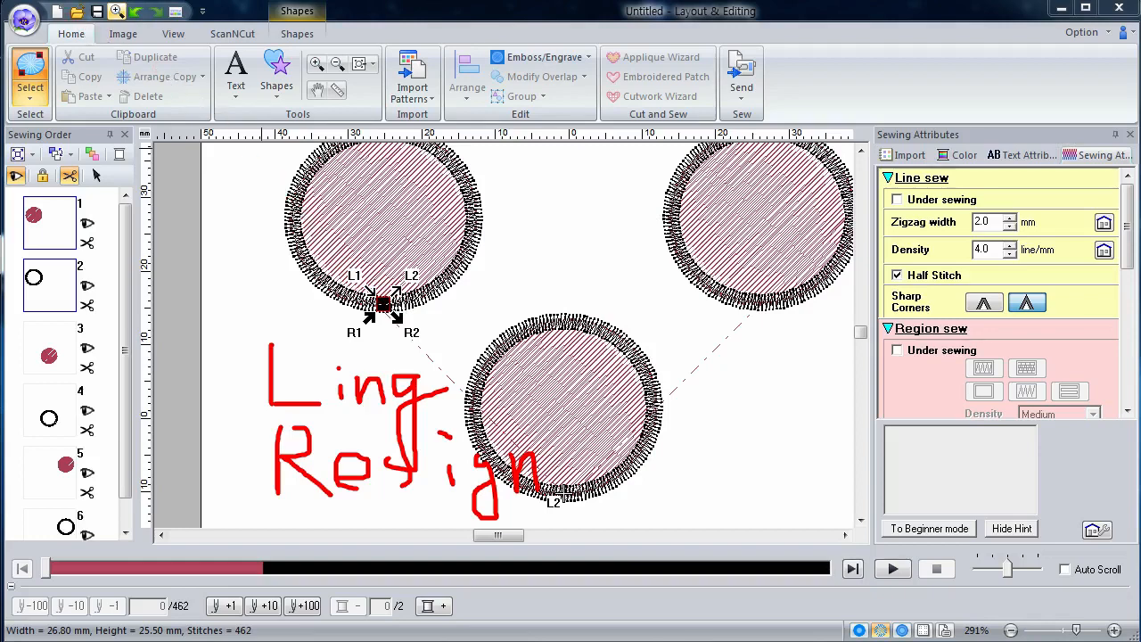
{"action": "key", "text": "Escape"}
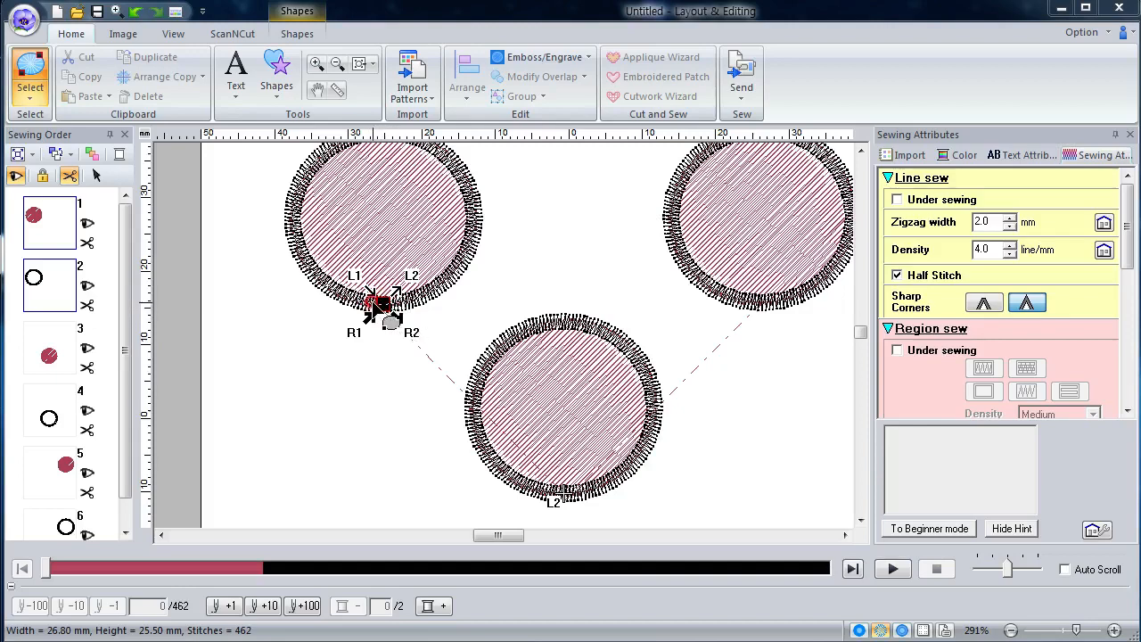
Step: Spread out the line and region entry and exit points along the lower edges of the upper-left and centre circles
{"action": "left_click_drag", "start_coordinate": [379, 303], "coordinate": [332, 293]}
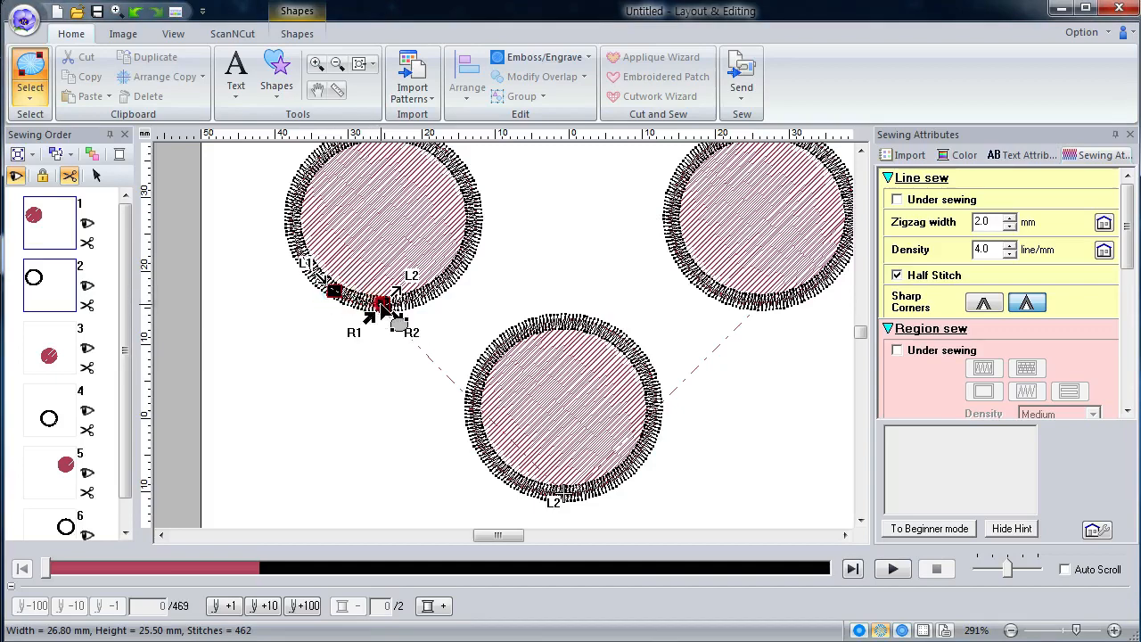
{"action": "left_click_drag", "start_coordinate": [409, 302], "coordinate": [374, 306]}
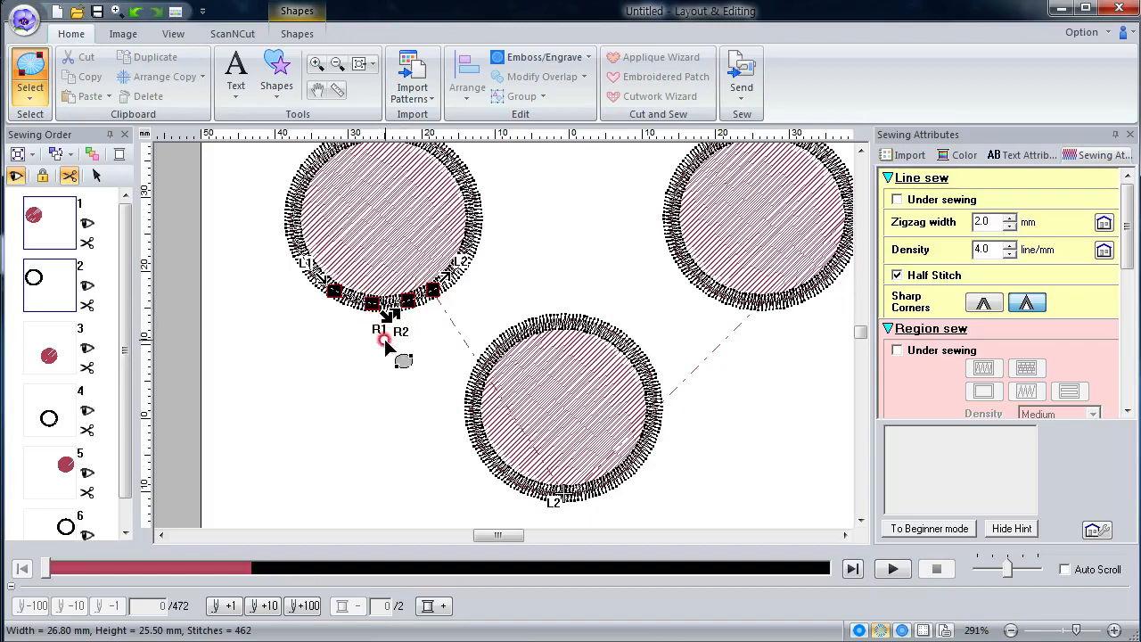
{"action": "mouse_move", "coordinate": [386, 345]}
{"action": "left_mouse_down"}
{"action": "mouse_move", "coordinate": [379, 326]}
{"action": "mouse_move", "coordinate": [393, 338]}
{"action": "mouse_move", "coordinate": [411, 268]}
{"action": "mouse_move", "coordinate": [410, 307]}
{"action": "mouse_move", "coordinate": [337, 294]}
{"action": "mouse_move", "coordinate": [455, 299]}
{"action": "mouse_move", "coordinate": [451, 287]}
{"action": "mouse_move", "coordinate": [389, 314]}
{"action": "mouse_move", "coordinate": [377, 305]}
{"action": "mouse_move", "coordinate": [450, 290]}
{"action": "mouse_move", "coordinate": [352, 299]}
{"action": "mouse_move", "coordinate": [425, 306]}
{"action": "mouse_move", "coordinate": [384, 312]}
{"action": "mouse_move", "coordinate": [473, 292]}
{"action": "mouse_move", "coordinate": [436, 308]}
{"action": "mouse_move", "coordinate": [576, 376]}
{"action": "mouse_move", "coordinate": [578, 488]}
{"action": "mouse_move", "coordinate": [589, 459]}
{"action": "mouse_move", "coordinate": [578, 424]}
{"action": "mouse_move", "coordinate": [502, 393]}
{"action": "left_mouse_up"}
{"action": "scroll", "coordinate": [578, 488], "scroll_direction": "down", "scroll_amount": 1}
{"action": "left_click_drag", "start_coordinate": [565, 420], "coordinate": [631, 390]}
{"action": "mouse_move", "coordinate": [562, 417]}
{"action": "left_mouse_down"}
{"action": "mouse_move", "coordinate": [539, 415]}
{"action": "mouse_move", "coordinate": [588, 414]}
{"action": "left_mouse_up"}
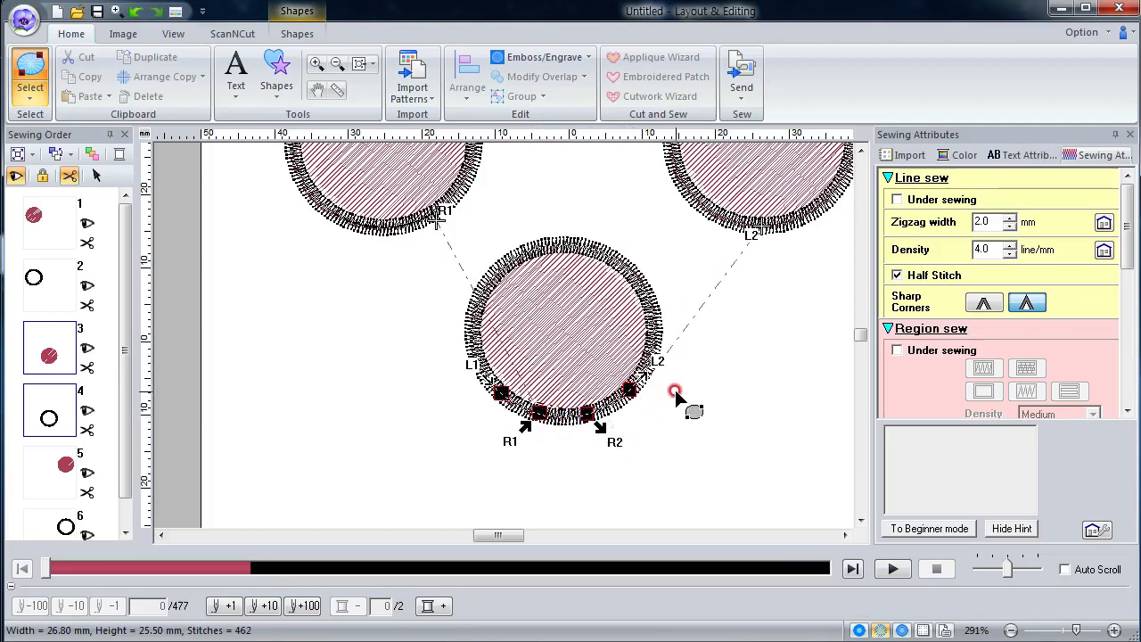
Step: Spread out the line and region entry and exit points along the lower edge of the upper-right circle
{"action": "scroll", "coordinate": [675, 387], "scroll_direction": "up", "scroll_amount": 3}
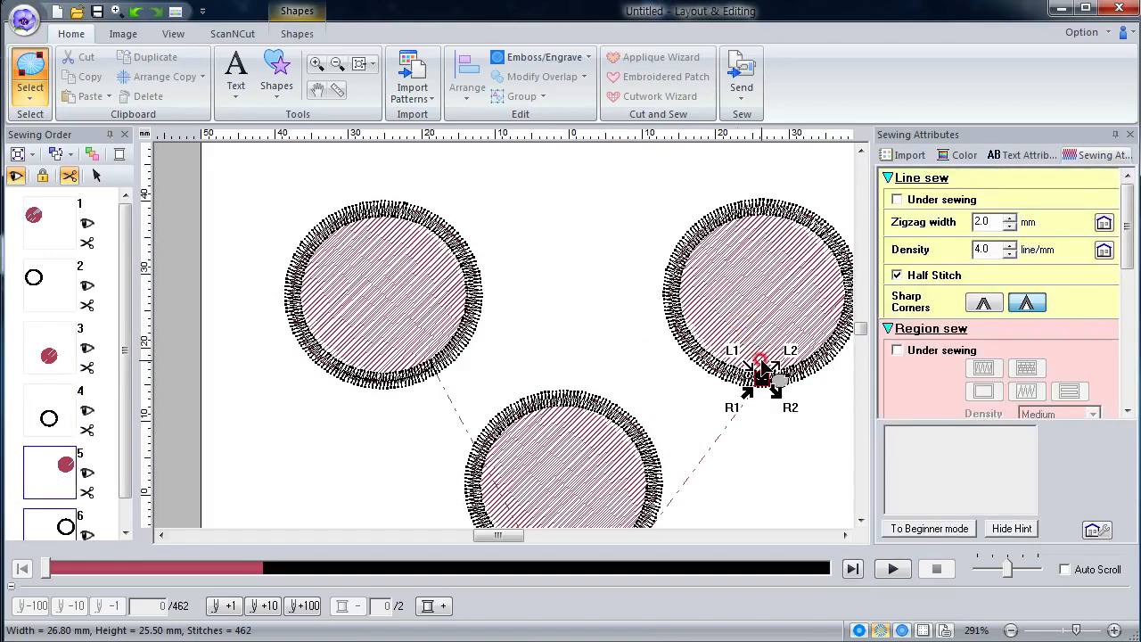
{"action": "mouse_move", "coordinate": [757, 373]}
{"action": "left_mouse_down"}
{"action": "mouse_move", "coordinate": [711, 364]}
{"action": "mouse_move", "coordinate": [759, 381]}
{"action": "mouse_move", "coordinate": [814, 363]}
{"action": "left_mouse_up"}
{"action": "mouse_move", "coordinate": [753, 383]}
{"action": "left_mouse_down"}
{"action": "mouse_move", "coordinate": [762, 380]}
{"action": "mouse_move", "coordinate": [749, 384]}
{"action": "left_mouse_up"}
{"action": "scroll", "coordinate": [723, 406], "scroll_direction": "down", "scroll_amount": 2}
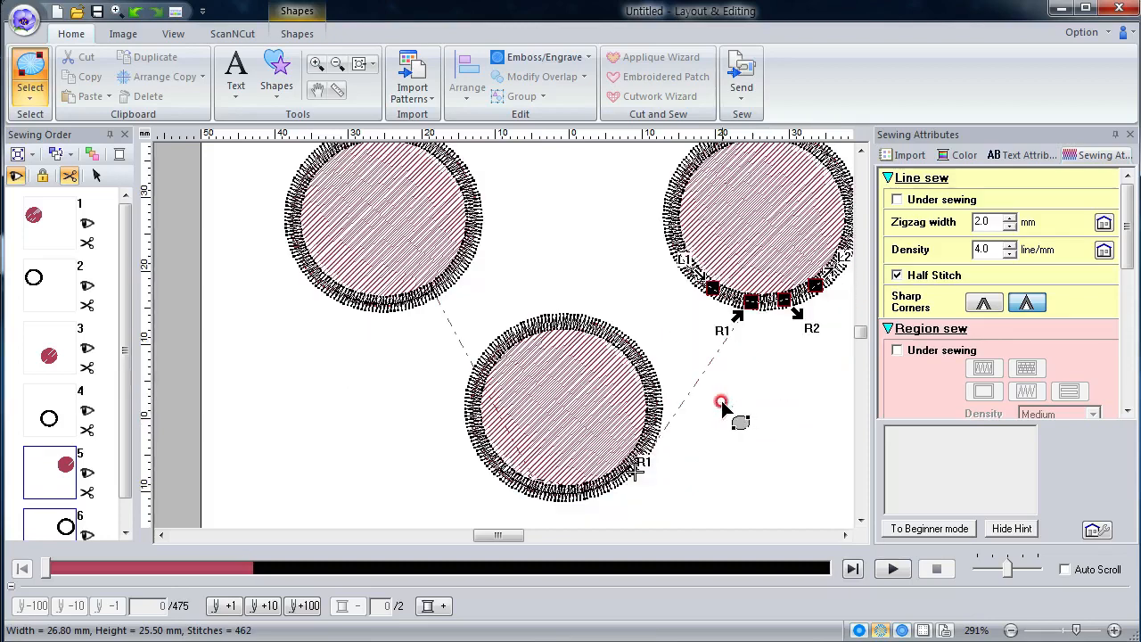
Step: Set the outline of the upper-left circle to Not Sewn (Line)
{"action": "left_click", "coordinate": [400, 251]}
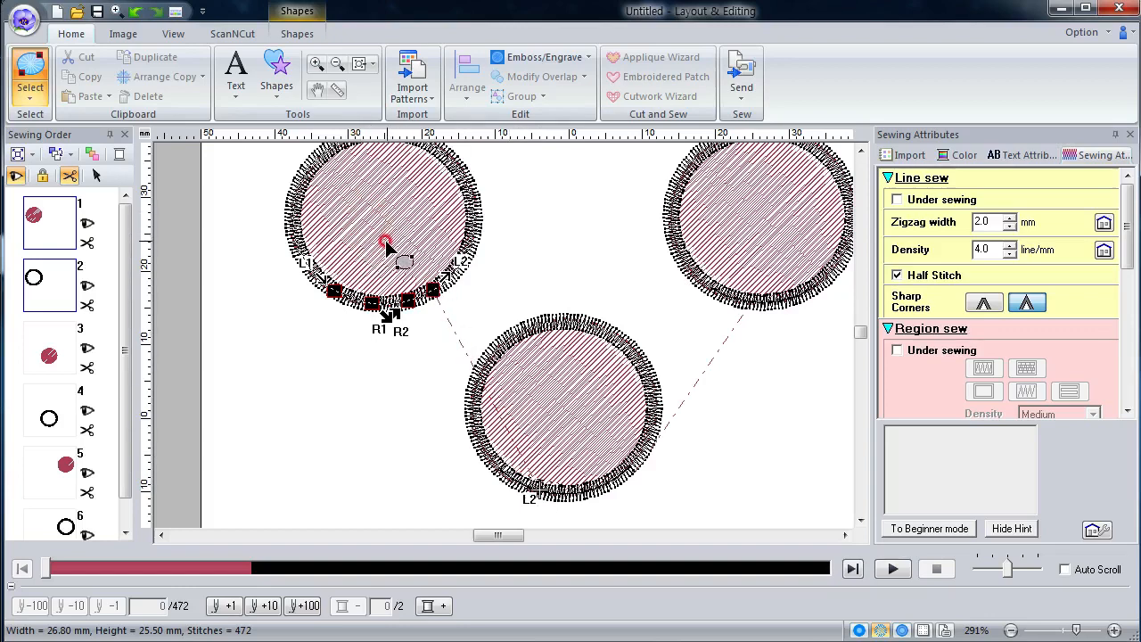
{"action": "left_click_drag", "start_coordinate": [386, 246], "coordinate": [442, 200]}
{"action": "left_click_drag", "start_coordinate": [322, 248], "coordinate": [433, 265]}
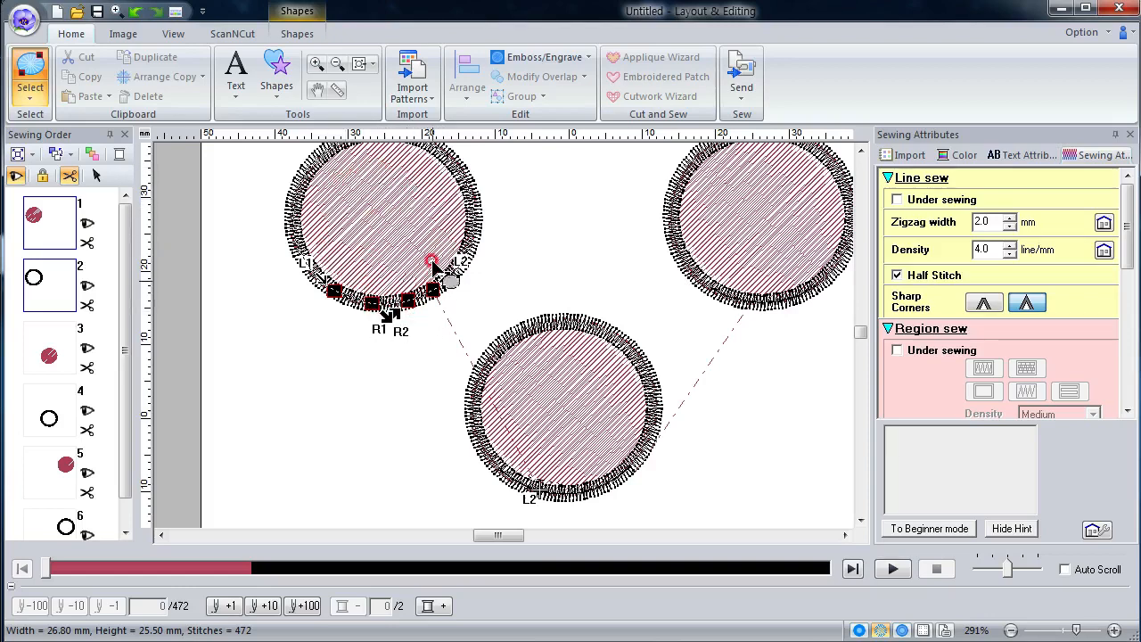
{"action": "mouse_move", "coordinate": [344, 201]}
{"action": "left_mouse_down"}
{"action": "mouse_move", "coordinate": [366, 283]}
{"action": "mouse_move", "coordinate": [431, 292]}
{"action": "left_mouse_up"}
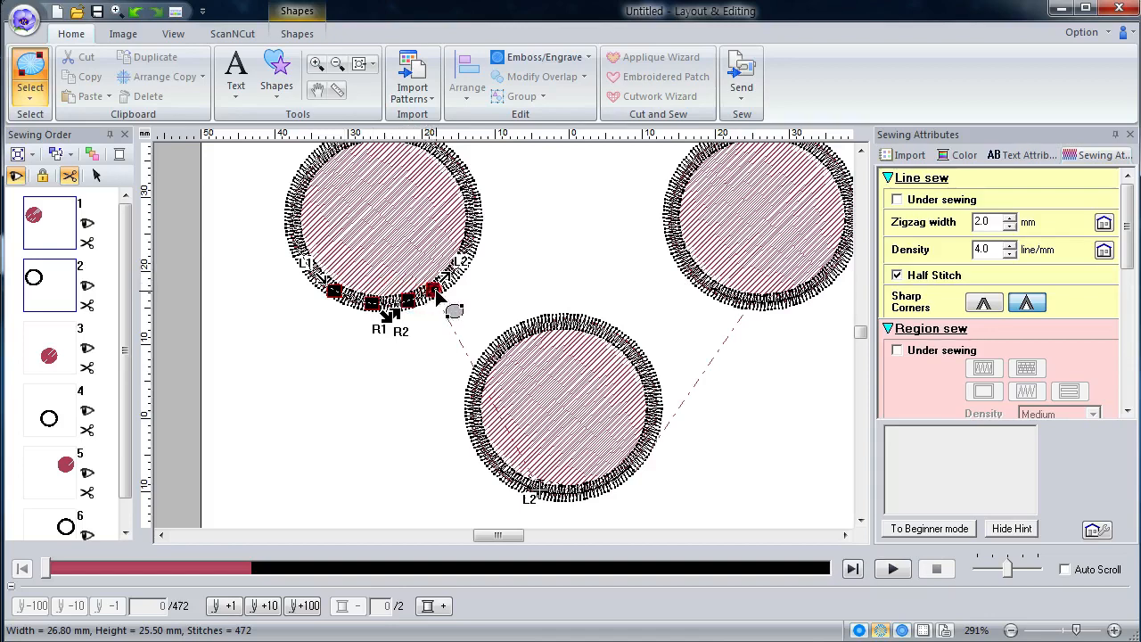
{"action": "mouse_move", "coordinate": [435, 294]}
{"action": "left_mouse_down"}
{"action": "mouse_move", "coordinate": [463, 395]}
{"action": "mouse_move", "coordinate": [438, 300]}
{"action": "mouse_move", "coordinate": [464, 358]}
{"action": "mouse_move", "coordinate": [438, 299]}
{"action": "mouse_move", "coordinate": [515, 447]}
{"action": "mouse_move", "coordinate": [438, 294]}
{"action": "mouse_move", "coordinate": [395, 258]}
{"action": "mouse_move", "coordinate": [438, 255]}
{"action": "mouse_move", "coordinate": [426, 293]}
{"action": "mouse_move", "coordinate": [389, 293]}
{"action": "mouse_move", "coordinate": [468, 260]}
{"action": "mouse_move", "coordinate": [467, 239]}
{"action": "left_mouse_up"}
{"action": "scroll", "coordinate": [430, 290], "scroll_direction": "up", "scroll_amount": 2}
{"action": "left_click", "coordinate": [297, 33]}
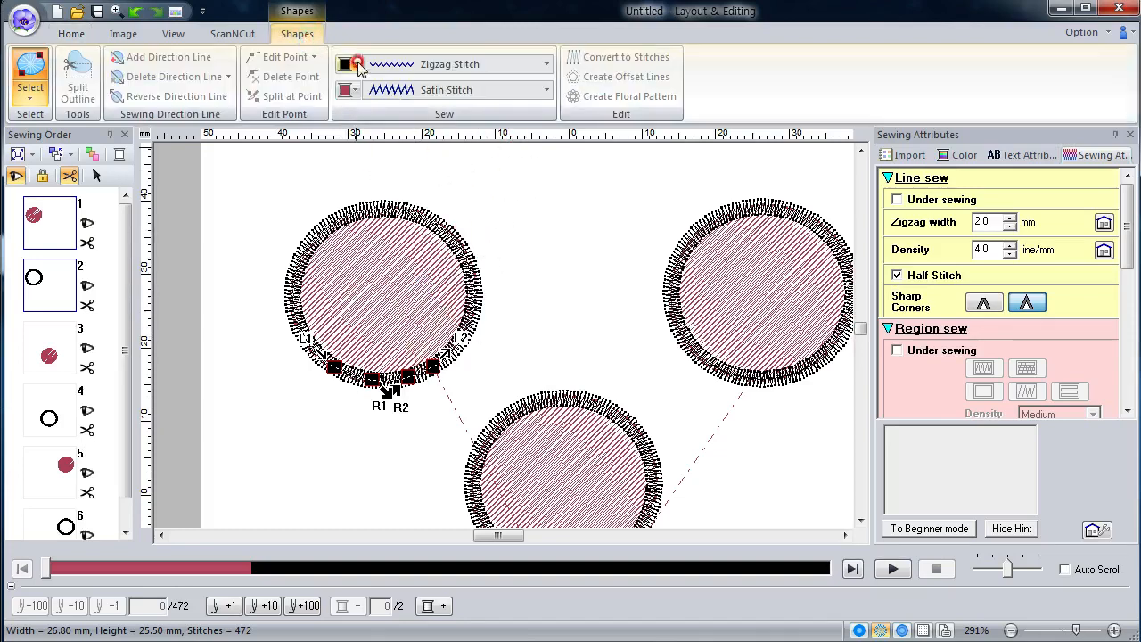
{"action": "left_click", "coordinate": [359, 69]}
{"action": "left_click", "coordinate": [385, 83]}
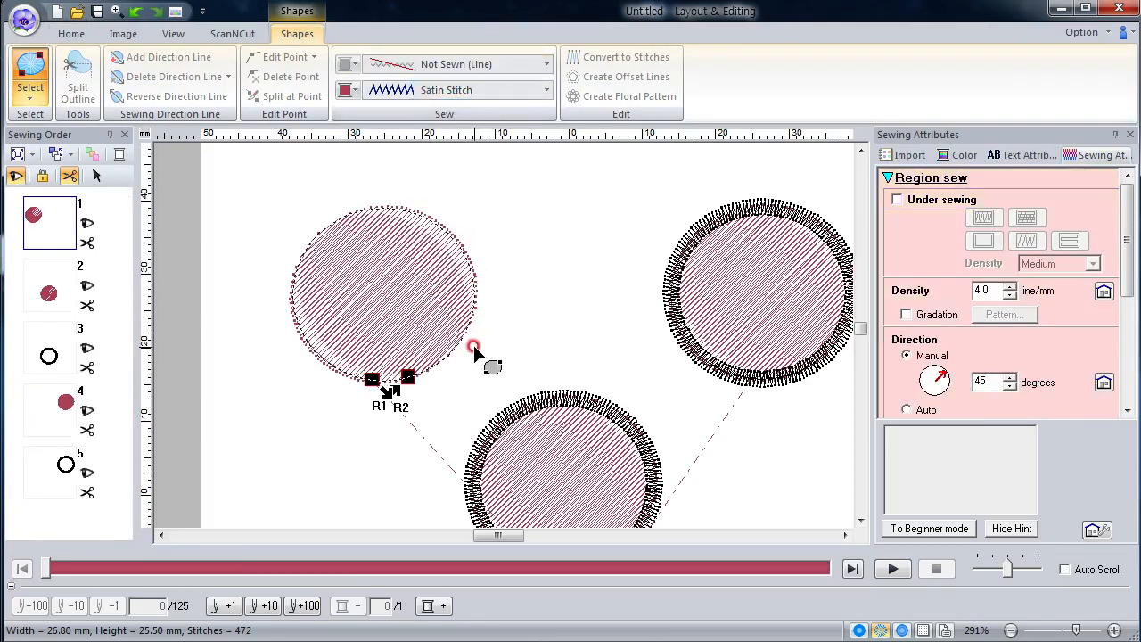
Step: Move the upper-left circle's region points R2 and R1 farther apart along its lower edge
{"action": "scroll", "coordinate": [474, 345], "scroll_direction": "down", "scroll_amount": 2}
{"action": "left_click_drag", "start_coordinate": [491, 407], "coordinate": [339, 296]}
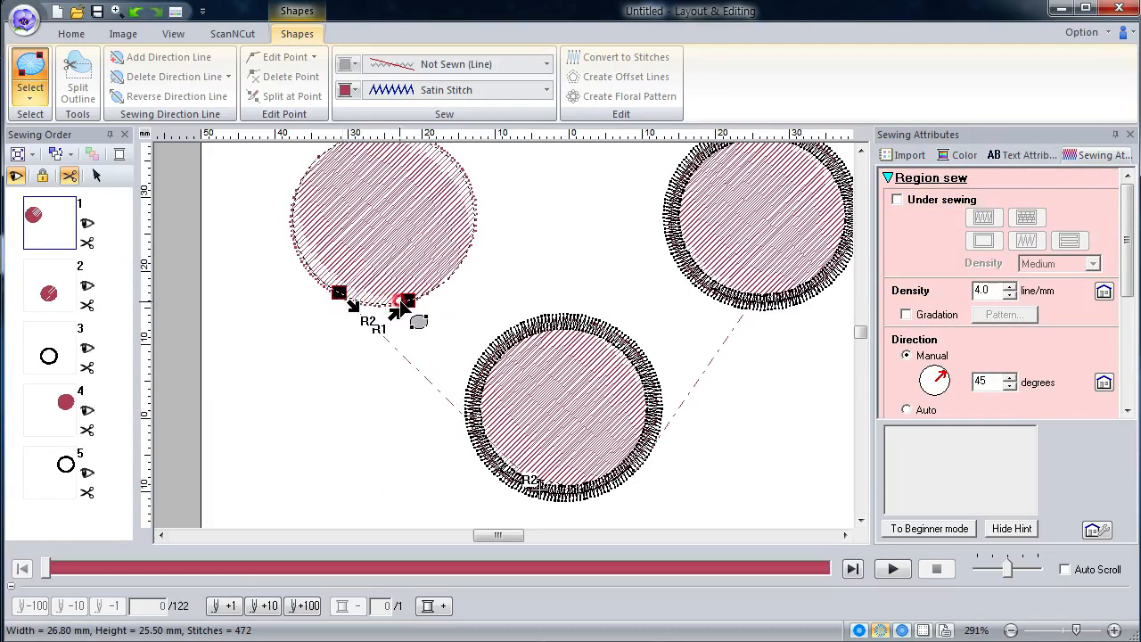
{"action": "left_click_drag", "start_coordinate": [407, 300], "coordinate": [435, 288]}
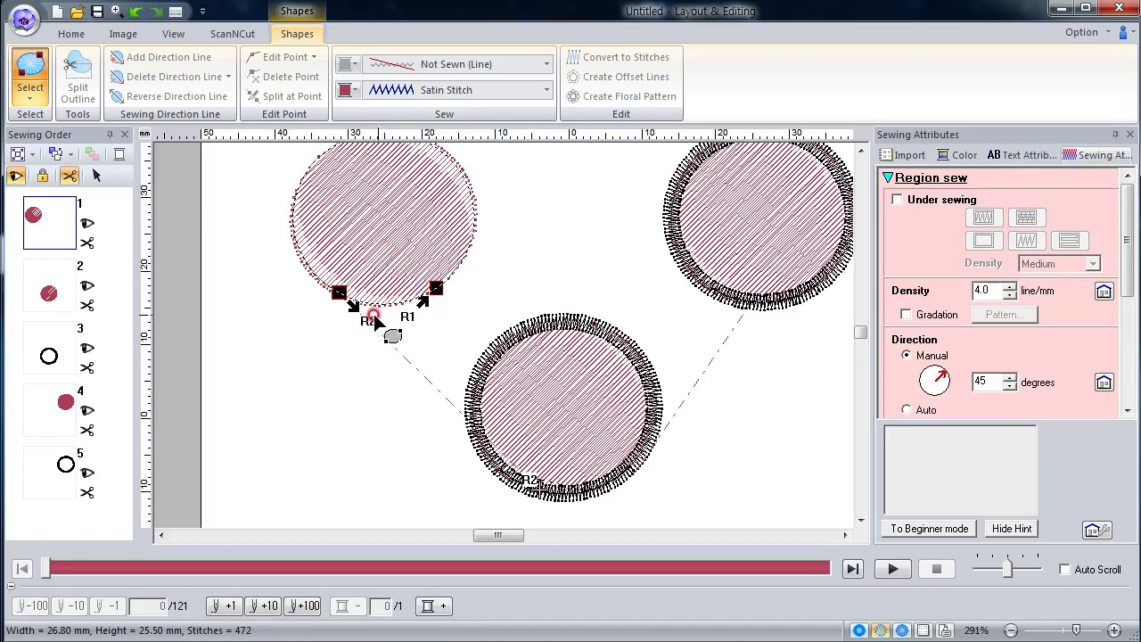
Step: Set the upper-left circle's outline to Zigzag Stitch and reposition R1 along the lower edge and L2 toward the centre circle
{"action": "left_click", "coordinate": [511, 68]}
{"action": "left_click", "coordinate": [481, 105]}
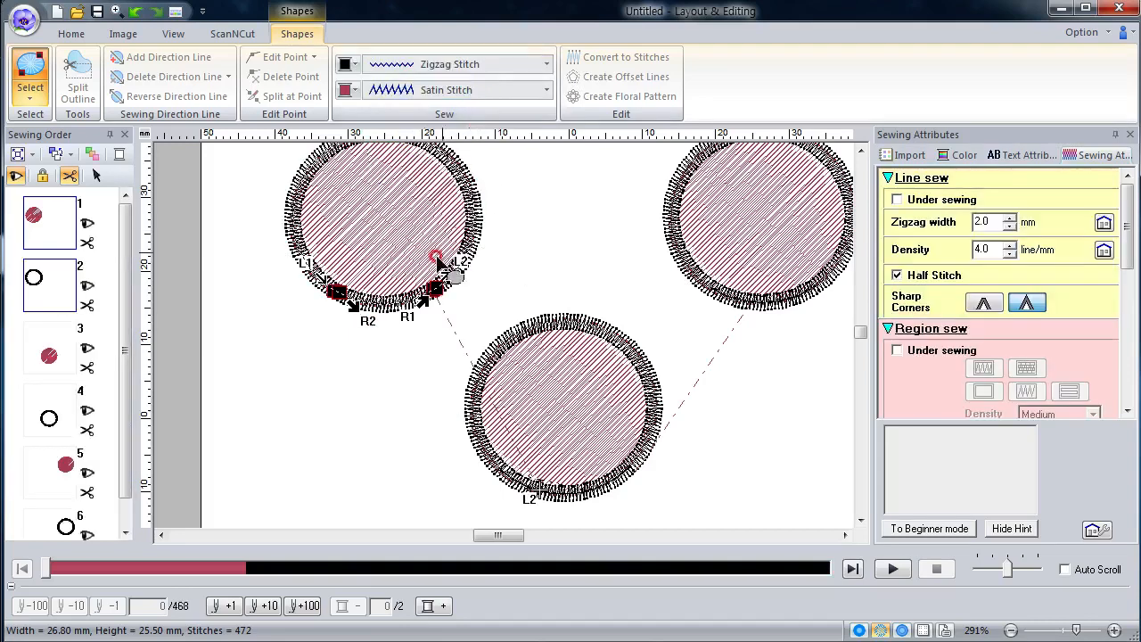
{"action": "mouse_move", "coordinate": [435, 288]}
{"action": "left_mouse_down"}
{"action": "mouse_move", "coordinate": [470, 249]}
{"action": "mouse_move", "coordinate": [444, 288]}
{"action": "mouse_move", "coordinate": [411, 301]}
{"action": "left_mouse_up"}
{"action": "left_click_drag", "start_coordinate": [471, 250], "coordinate": [452, 273]}
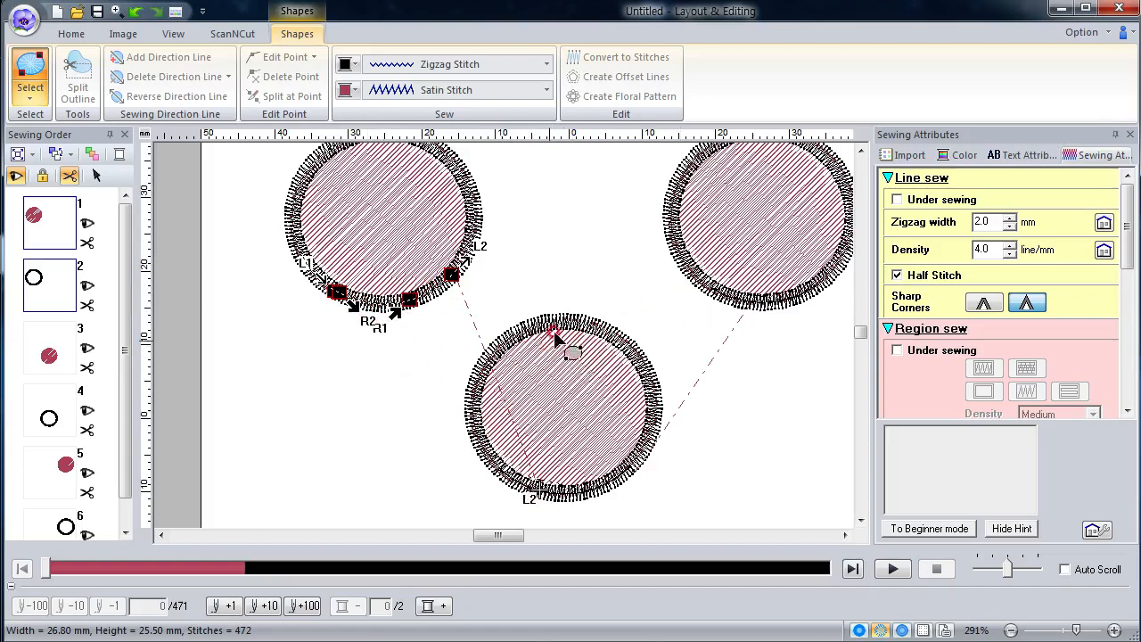
Step: Move the centre circle's R1 to its edge facing the upper-left circle and L2 to its edge facing the upper-right circle
{"action": "left_click", "coordinate": [554, 361]}
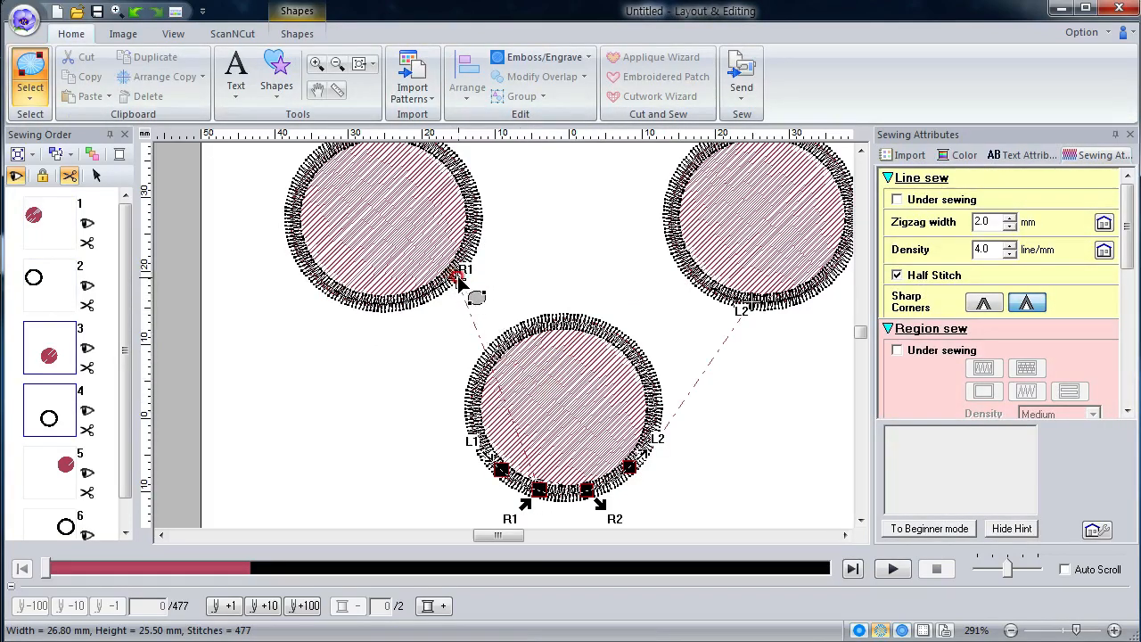
{"action": "mouse_move", "coordinate": [457, 278]}
{"action": "left_mouse_down"}
{"action": "mouse_move", "coordinate": [528, 479]}
{"action": "mouse_move", "coordinate": [548, 488]}
{"action": "mouse_move", "coordinate": [484, 381]}
{"action": "mouse_move", "coordinate": [490, 353]}
{"action": "left_mouse_up"}
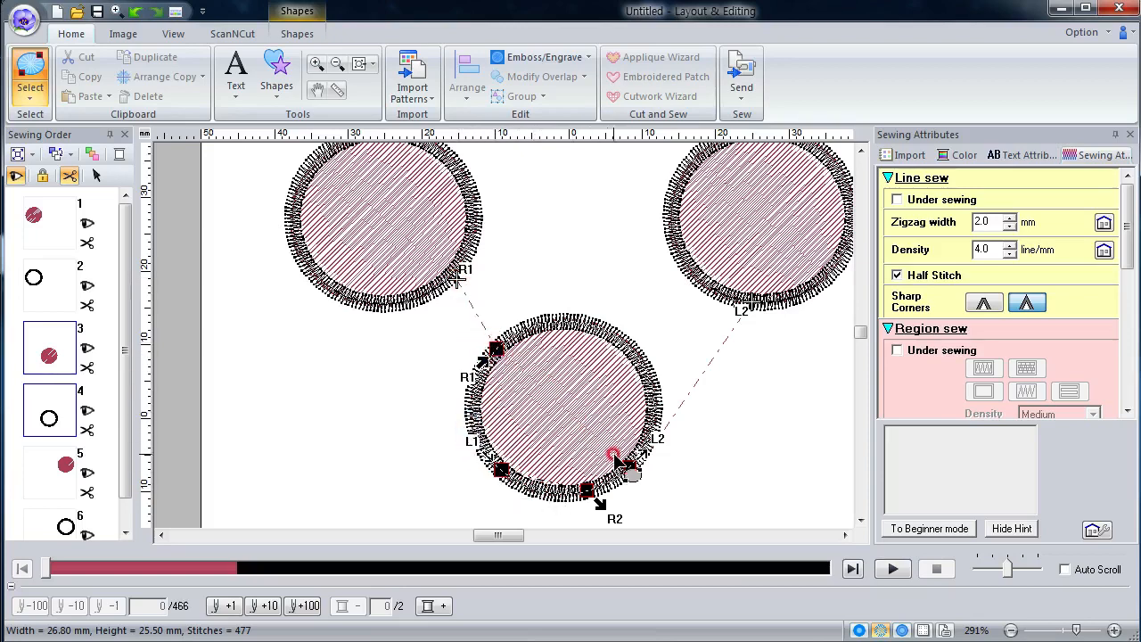
{"action": "mouse_move", "coordinate": [615, 456]}
{"action": "left_mouse_down"}
{"action": "mouse_move", "coordinate": [627, 463]}
{"action": "mouse_move", "coordinate": [650, 382]}
{"action": "mouse_move", "coordinate": [636, 338]}
{"action": "mouse_move", "coordinate": [737, 319]}
{"action": "mouse_move", "coordinate": [630, 323]}
{"action": "left_mouse_up"}
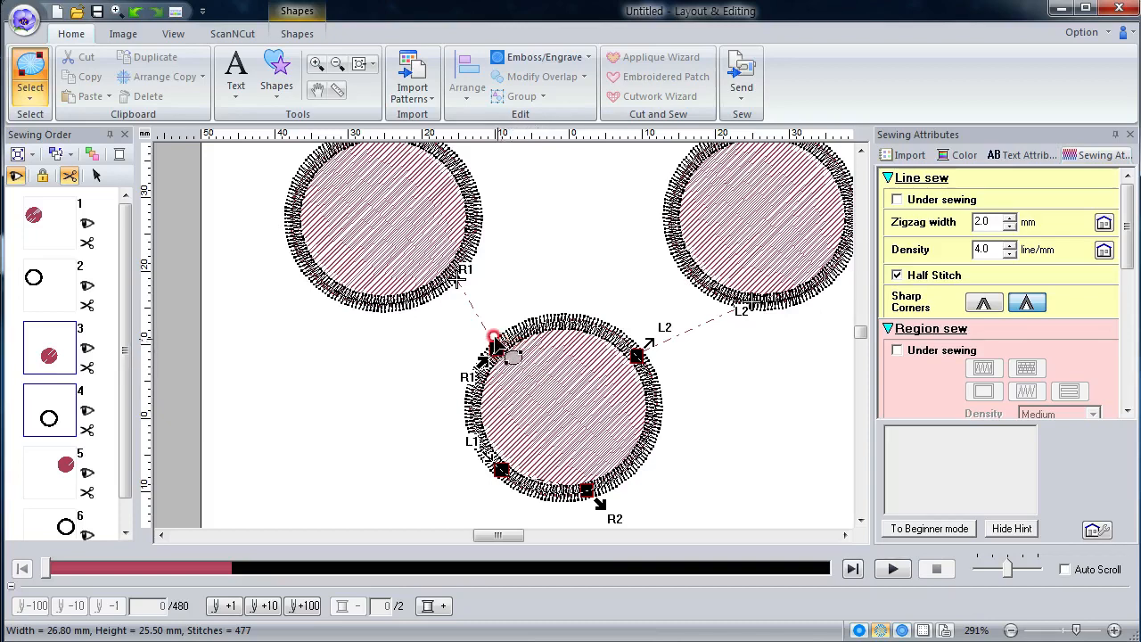
Step: Set the centre circle's outline to Not Sewn (Line) and back to Zigzag Stitch
{"action": "left_click", "coordinate": [399, 239]}
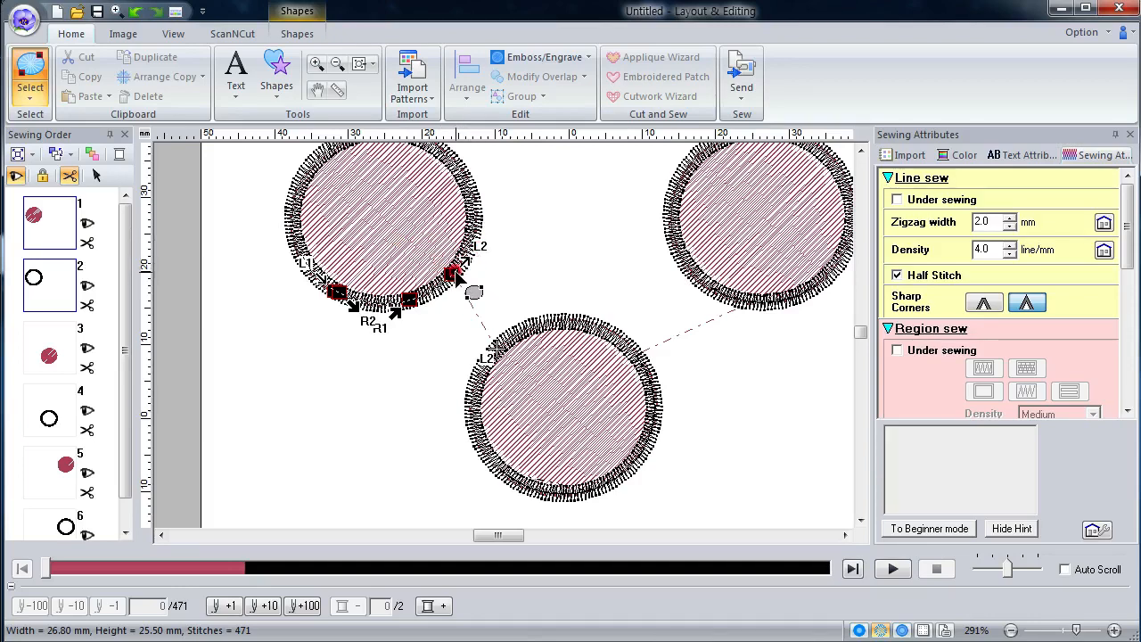
{"action": "left_click", "coordinate": [553, 386]}
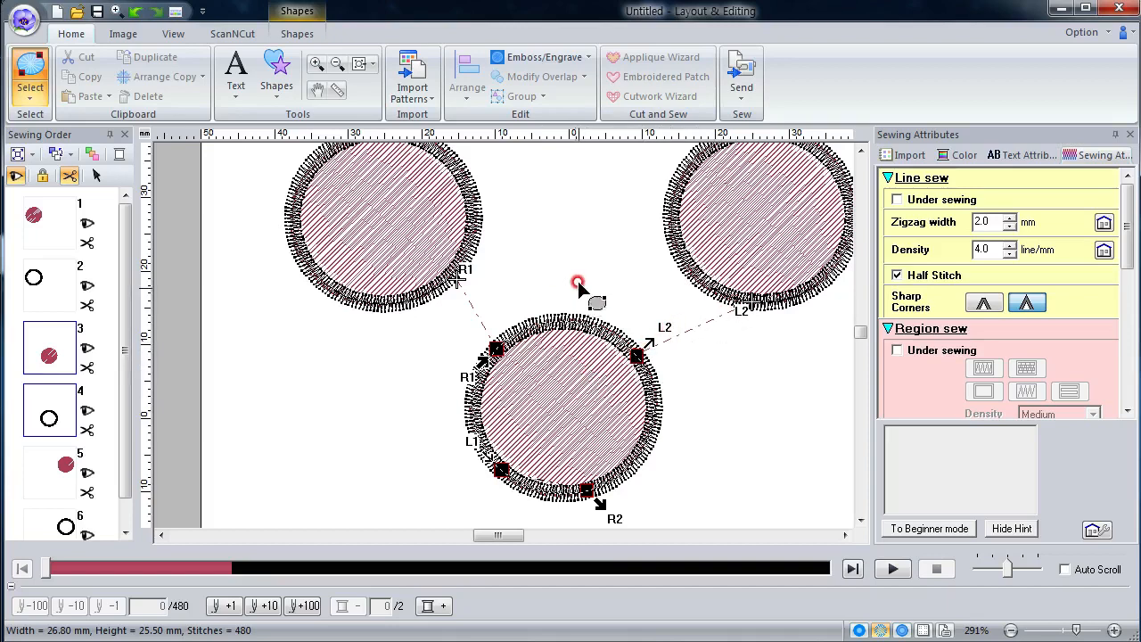
{"action": "left_click", "coordinate": [312, 34]}
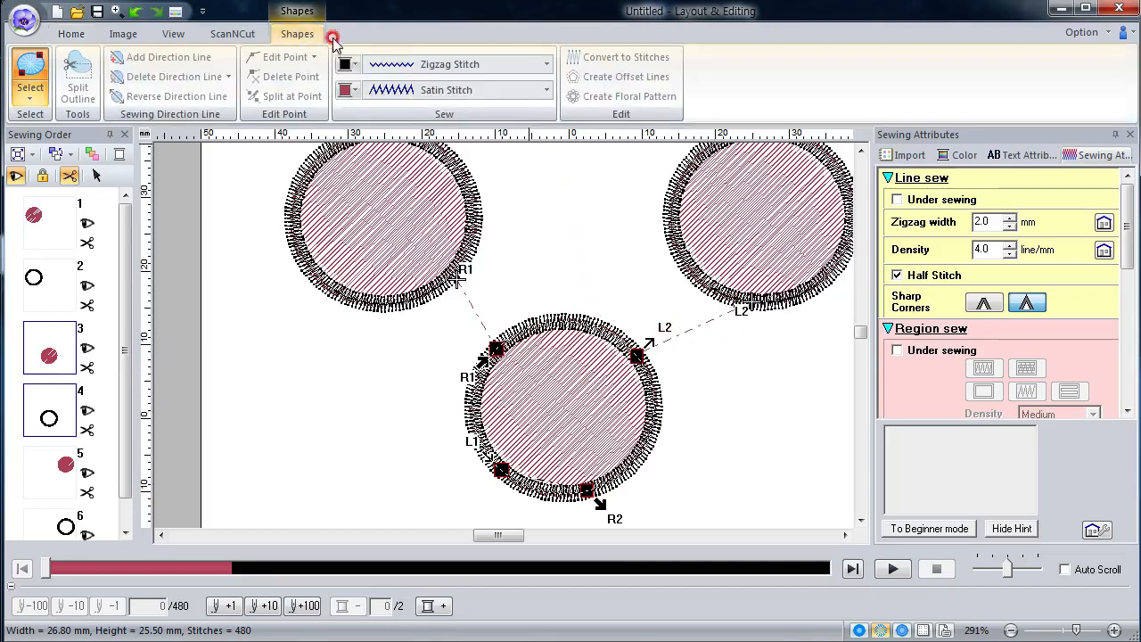
{"action": "left_click", "coordinate": [428, 89]}
{"action": "left_click", "coordinate": [435, 66]}
{"action": "left_click", "coordinate": [439, 87]}
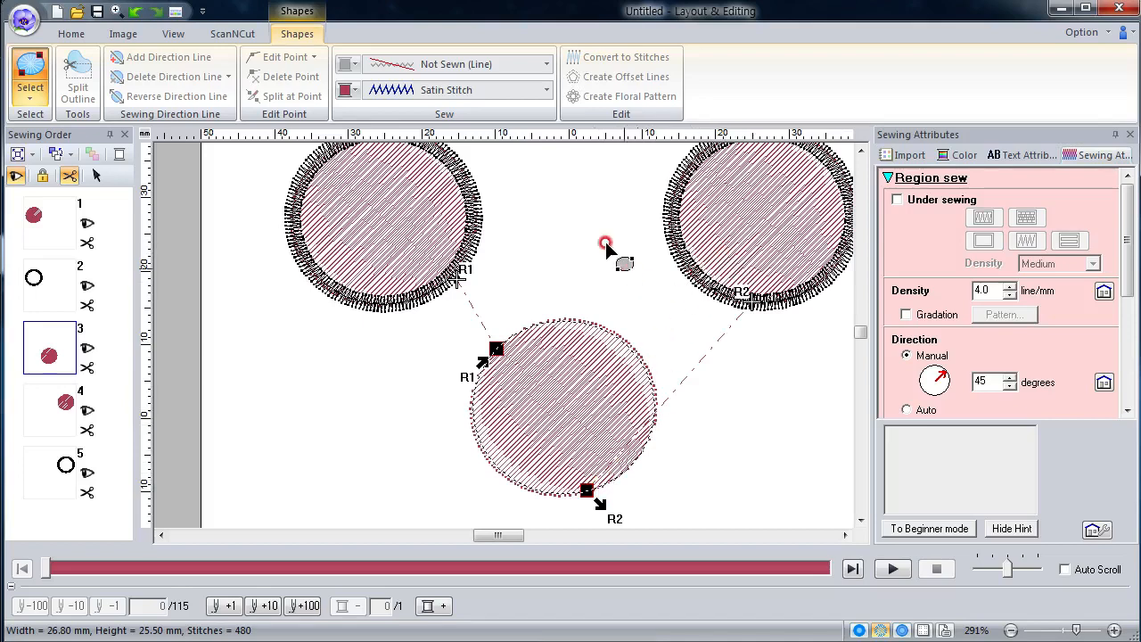
{"action": "left_click", "coordinate": [500, 66]}
{"action": "left_click", "coordinate": [488, 107]}
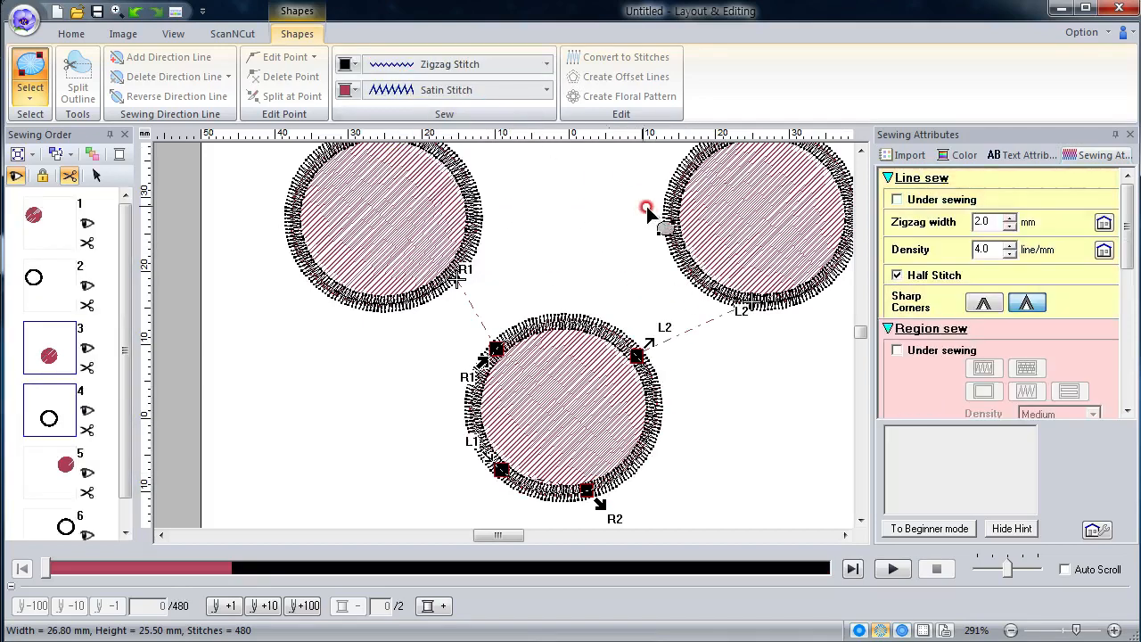
Step: Move the upper-right circle's R1 slightly toward the centre circle and its L1 farther up the left edge
{"action": "left_click", "coordinate": [752, 218]}
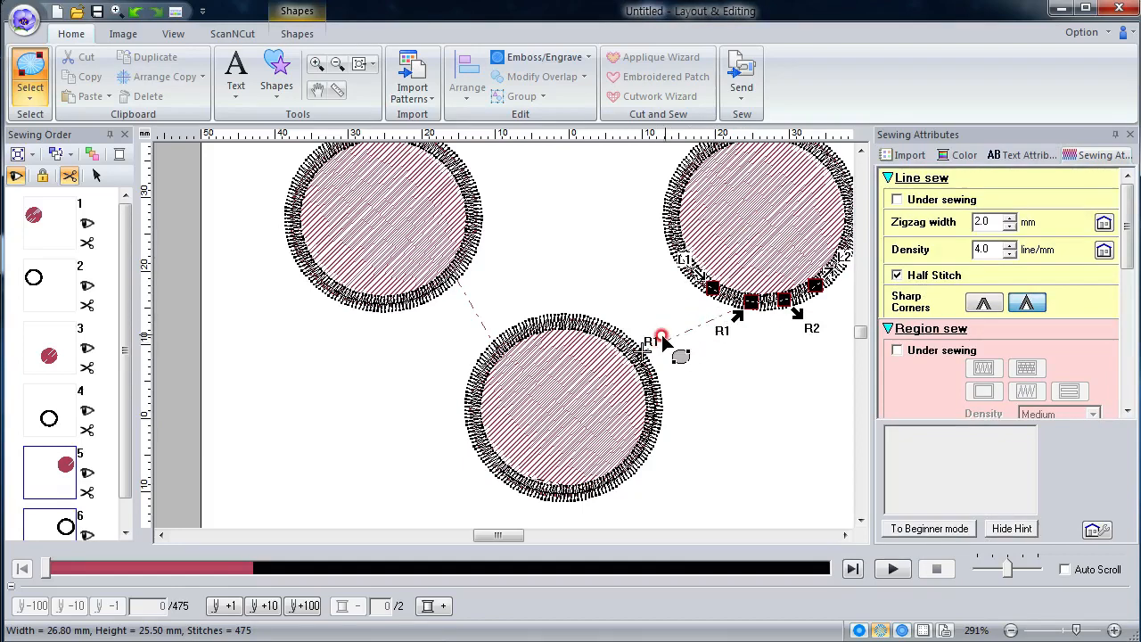
{"action": "mouse_move", "coordinate": [662, 340]}
{"action": "left_mouse_down"}
{"action": "mouse_move", "coordinate": [644, 349]}
{"action": "mouse_move", "coordinate": [697, 312]}
{"action": "mouse_move", "coordinate": [742, 307]}
{"action": "mouse_move", "coordinate": [683, 347]}
{"action": "mouse_move", "coordinate": [754, 307]}
{"action": "left_mouse_up"}
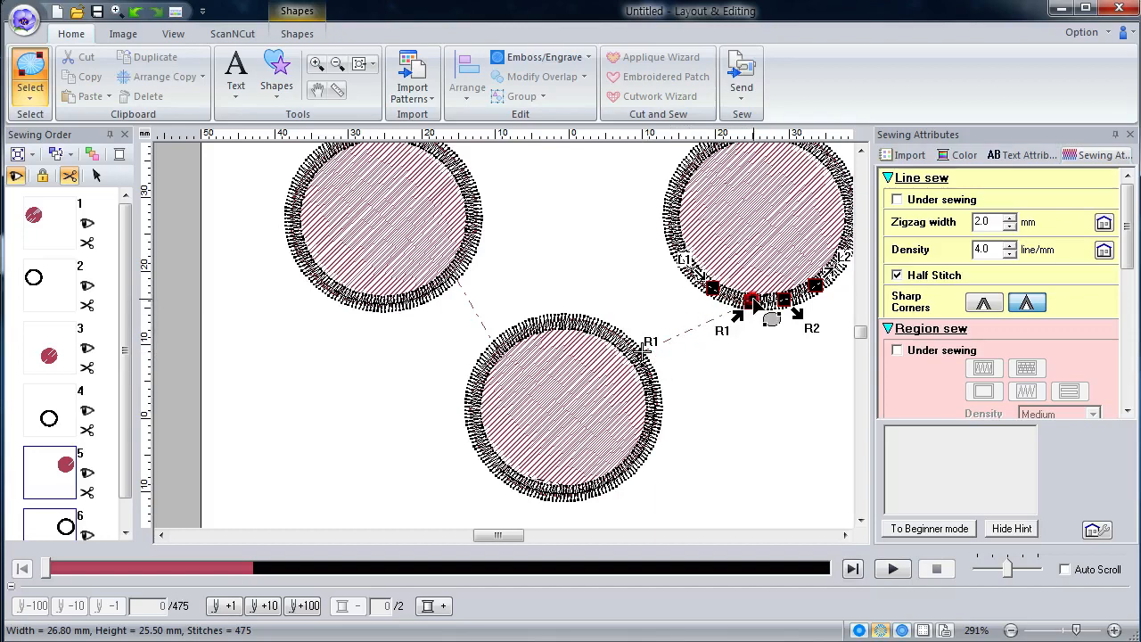
{"action": "mouse_move", "coordinate": [753, 303]}
{"action": "left_mouse_down"}
{"action": "mouse_move", "coordinate": [720, 301]}
{"action": "mouse_move", "coordinate": [675, 263]}
{"action": "left_mouse_up"}
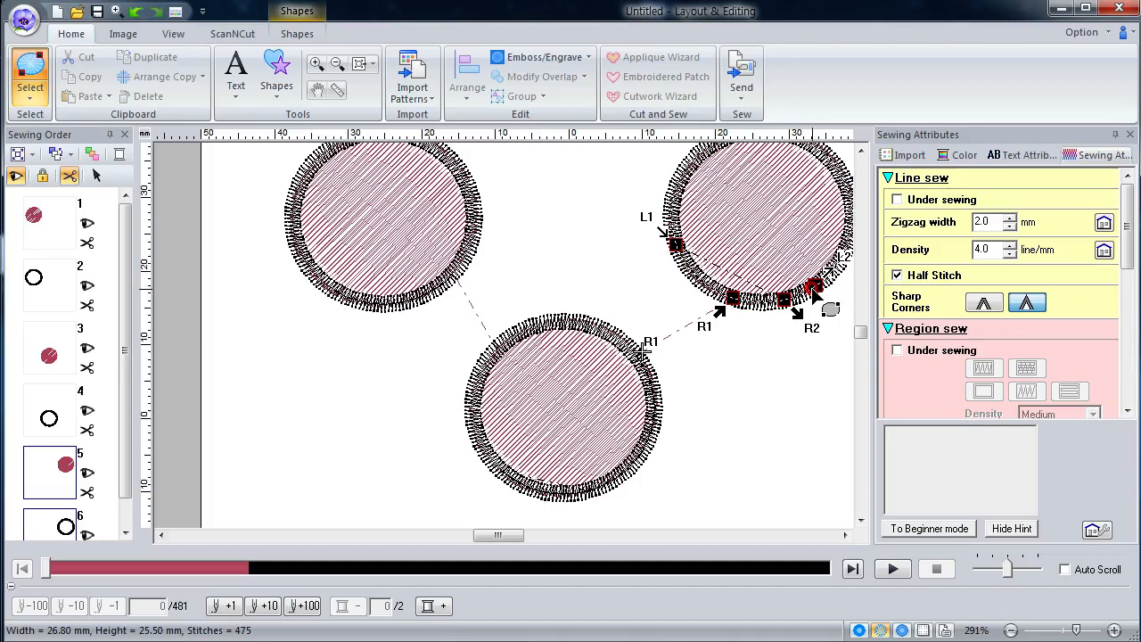
Step: Examine the upper-left circle's entry and exit points, checking its region and outline separately in the sewing order
{"action": "left_click", "coordinate": [387, 240]}
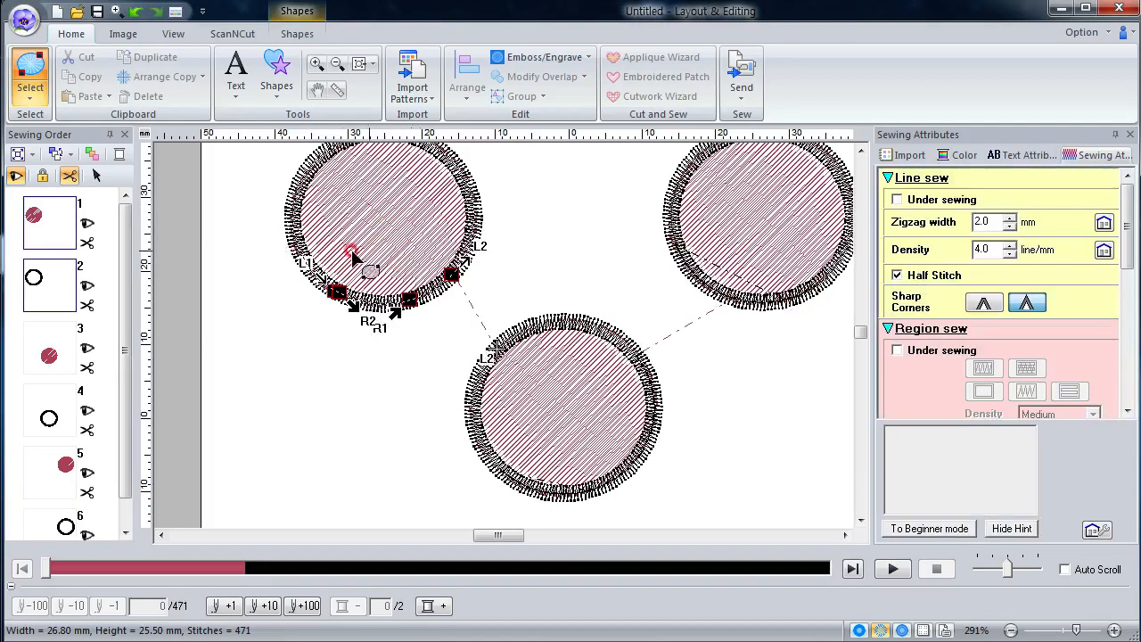
{"action": "mouse_move", "coordinate": [353, 255]}
{"action": "left_mouse_down"}
{"action": "mouse_move", "coordinate": [355, 239]}
{"action": "mouse_move", "coordinate": [391, 234]}
{"action": "left_mouse_up"}
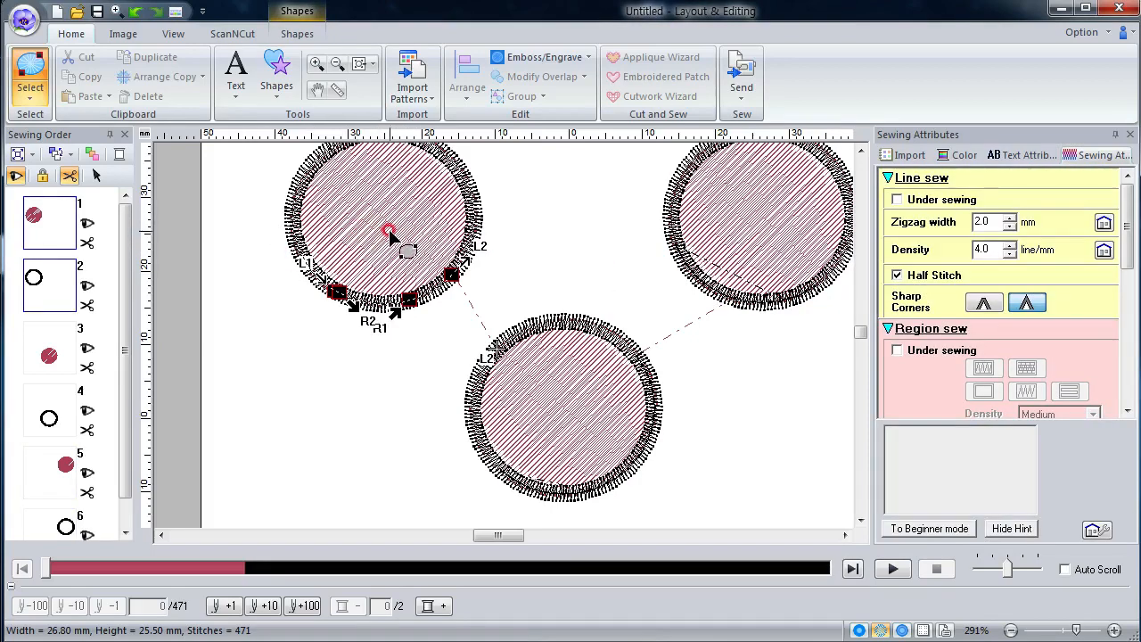
{"action": "scroll", "coordinate": [389, 231], "scroll_direction": "up", "scroll_amount": 1}
{"action": "scroll", "coordinate": [387, 231], "scroll_direction": "down", "scroll_amount": 1}
{"action": "scroll", "coordinate": [387, 231], "scroll_direction": "up", "scroll_amount": 1}
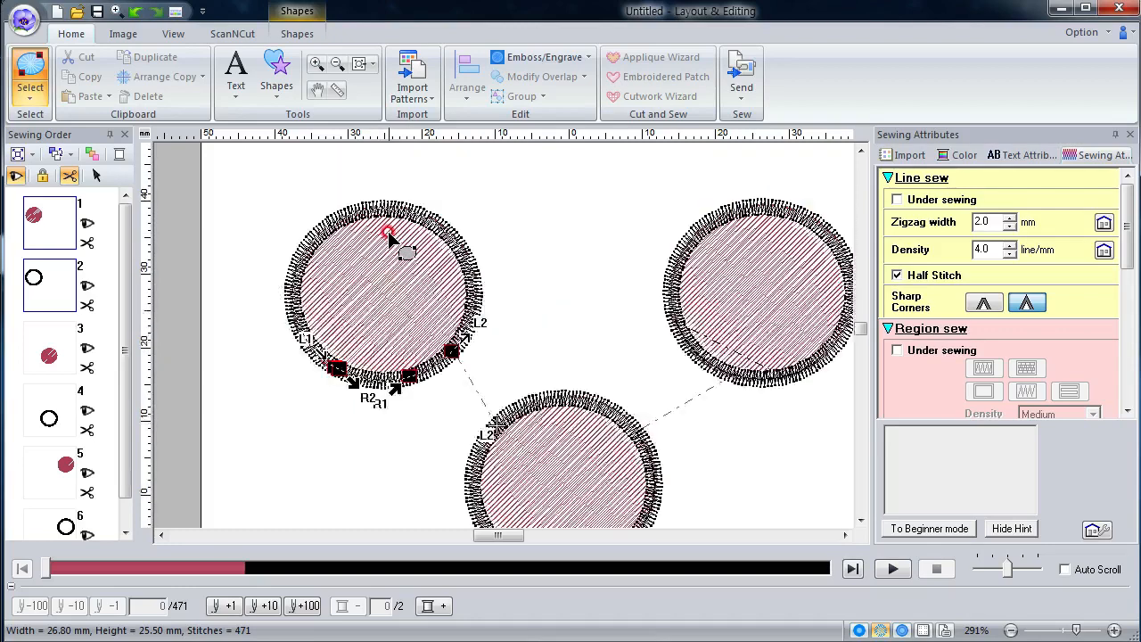
{"action": "mouse_move", "coordinate": [421, 273]}
{"action": "left_mouse_down"}
{"action": "mouse_move", "coordinate": [387, 272]}
{"action": "mouse_move", "coordinate": [387, 308]}
{"action": "mouse_move", "coordinate": [374, 286]}
{"action": "left_mouse_up"}
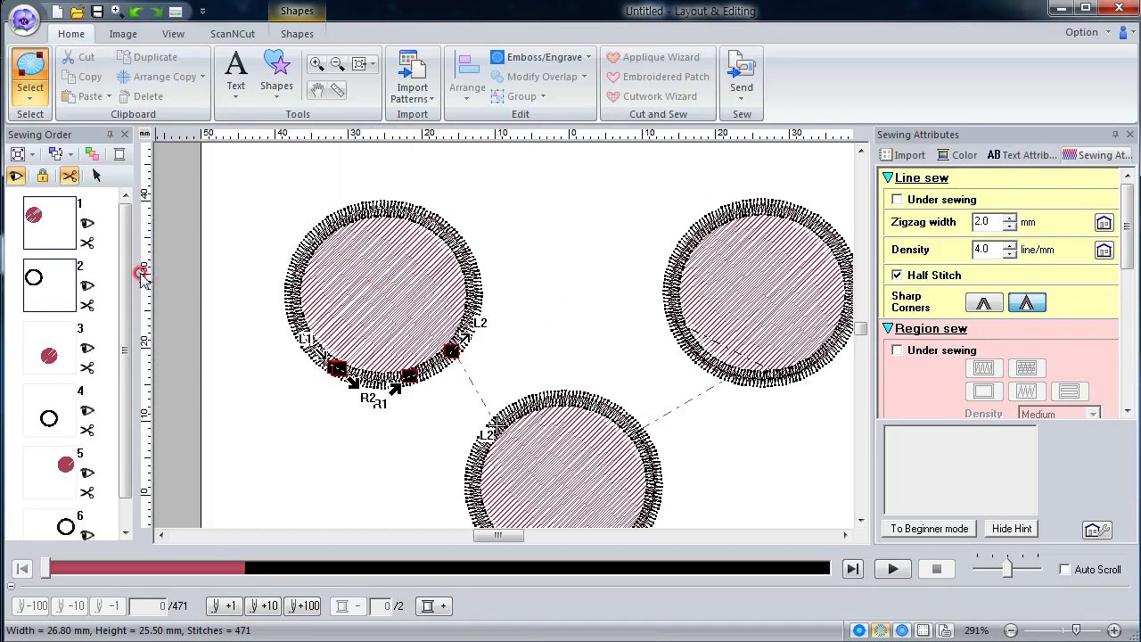
{"action": "left_click", "coordinate": [57, 219]}
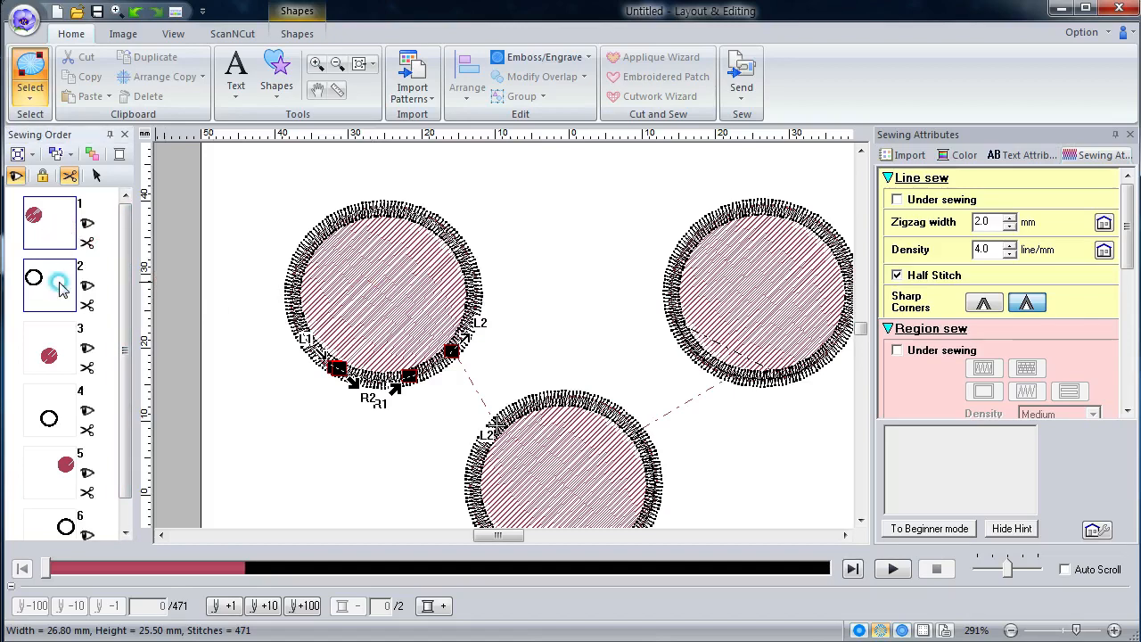
{"action": "left_click", "coordinate": [46, 353]}
{"action": "left_click", "coordinate": [51, 291]}
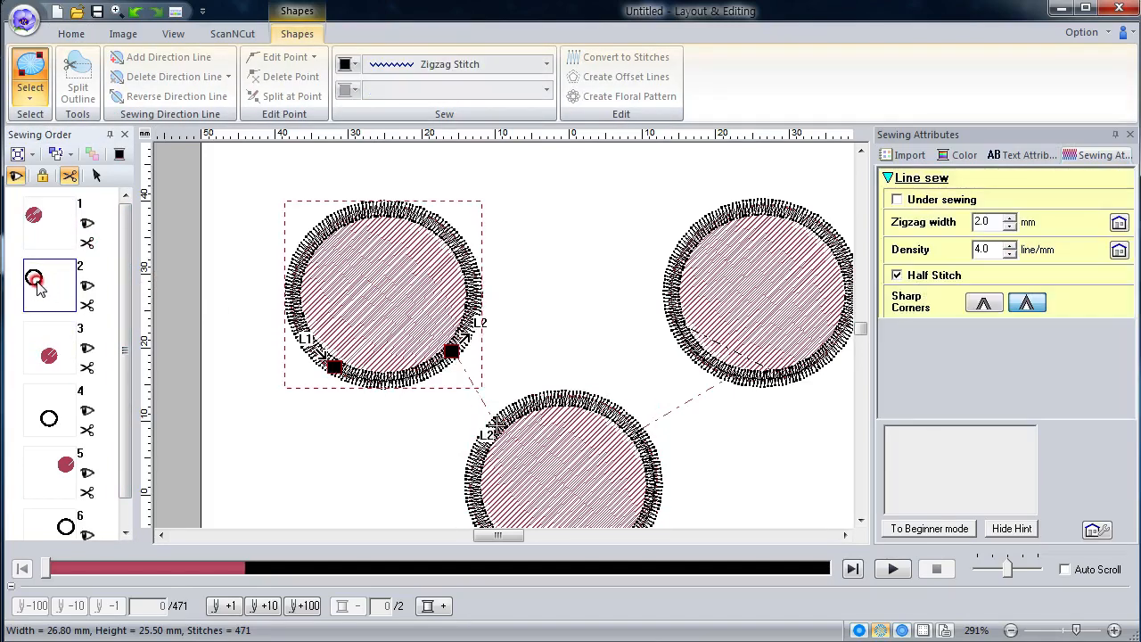
{"action": "mouse_move", "coordinate": [294, 367]}
{"action": "left_mouse_down"}
{"action": "mouse_move", "coordinate": [288, 207]}
{"action": "mouse_move", "coordinate": [332, 361]}
{"action": "mouse_move", "coordinate": [465, 314]}
{"action": "mouse_move", "coordinate": [356, 326]}
{"action": "left_mouse_up"}
{"action": "left_click", "coordinate": [54, 229]}
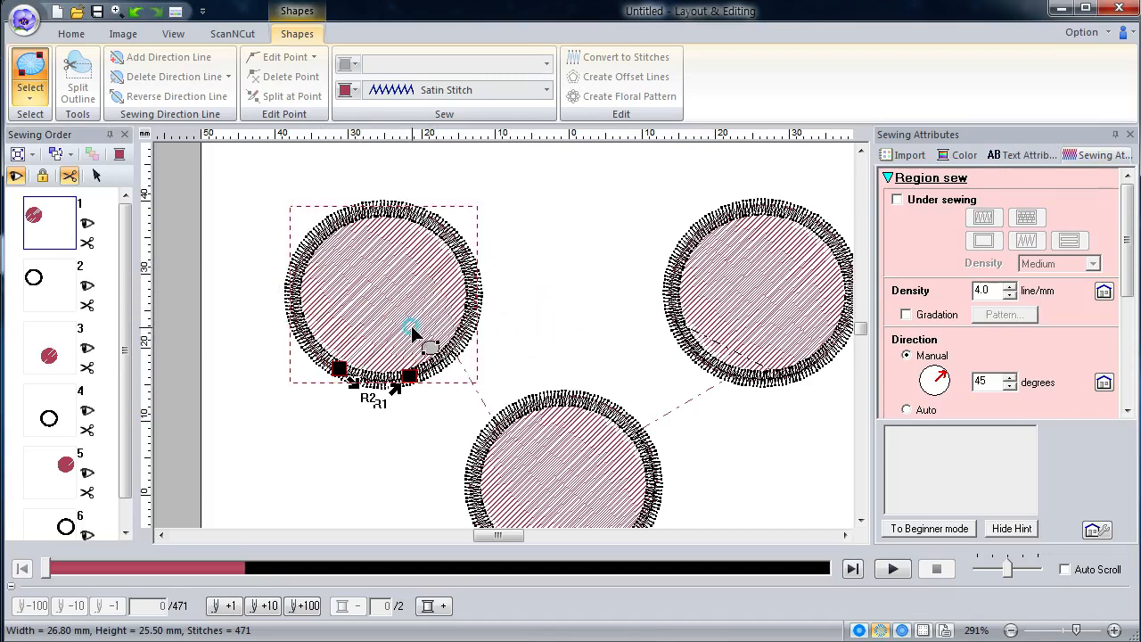
{"action": "left_click", "coordinate": [73, 290]}
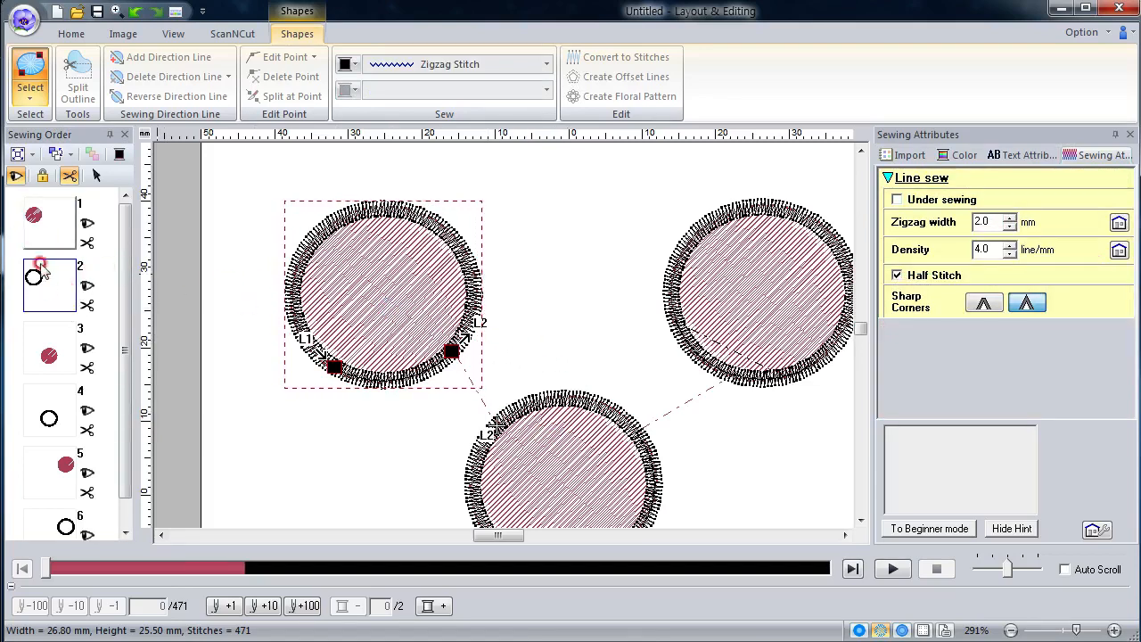
{"action": "left_click", "coordinate": [50, 228]}
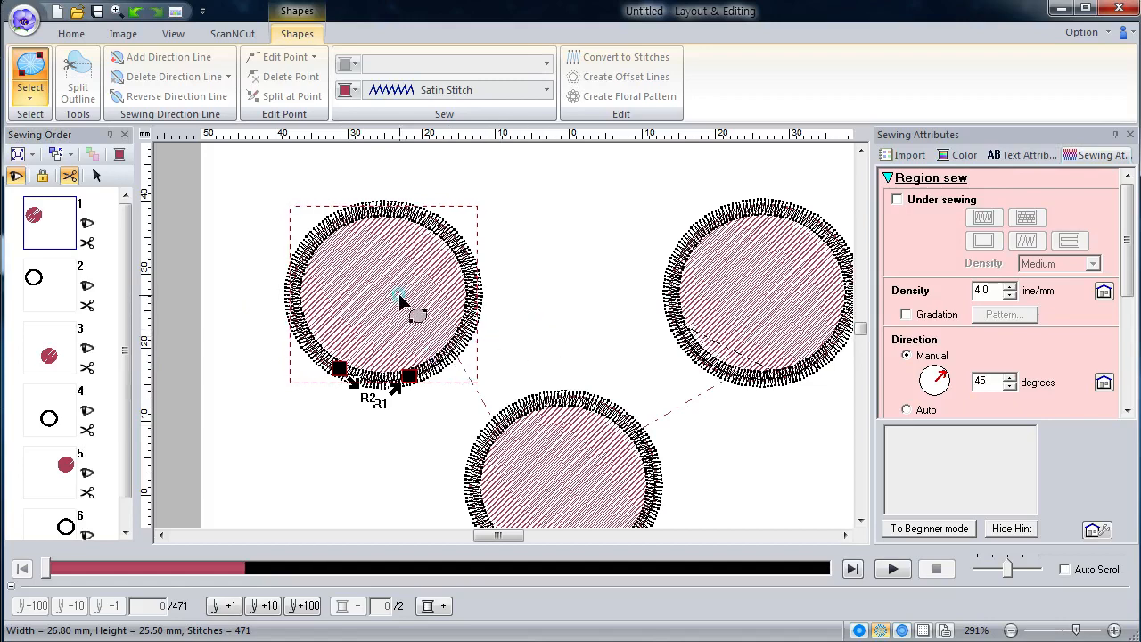
Step: Examine the centre circle's outline and region in the sewing order and compare them with the upper-left circle's entries
{"action": "left_click", "coordinate": [49, 375]}
{"action": "left_click", "coordinate": [45, 406]}
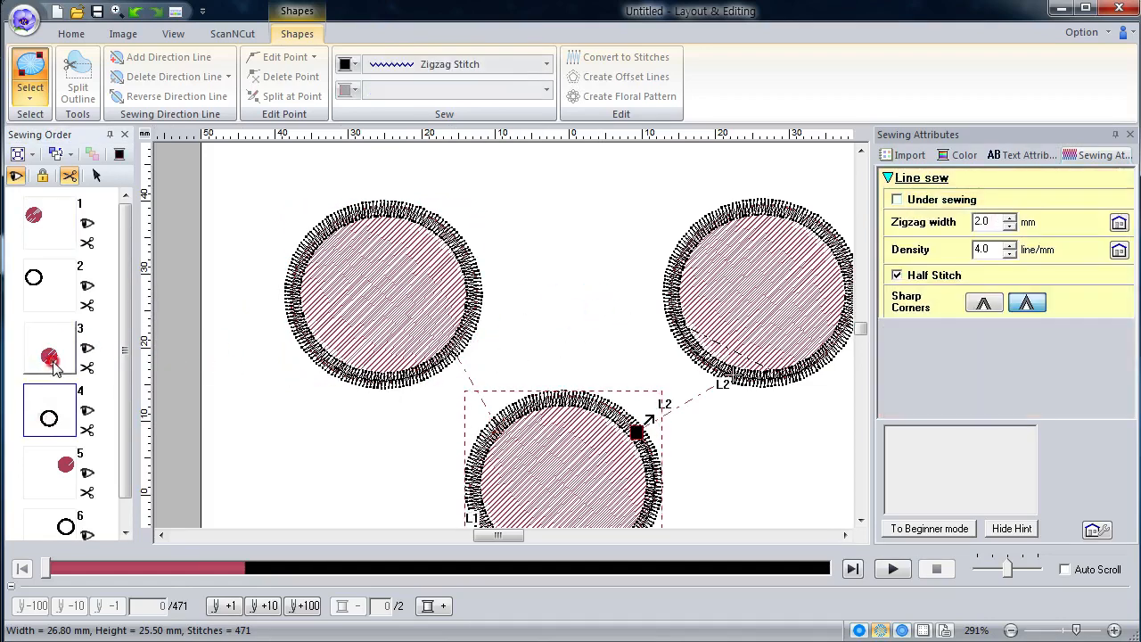
{"action": "left_click", "coordinate": [60, 297], "text": "ctrl"}
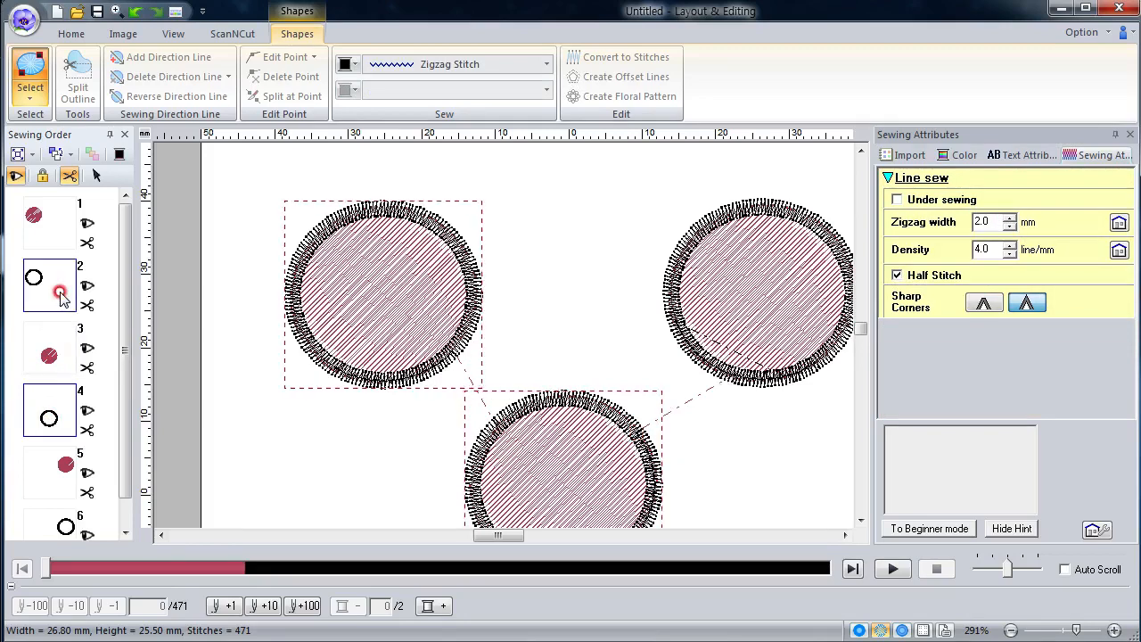
{"action": "left_click", "coordinate": [47, 223], "text": "ctrl"}
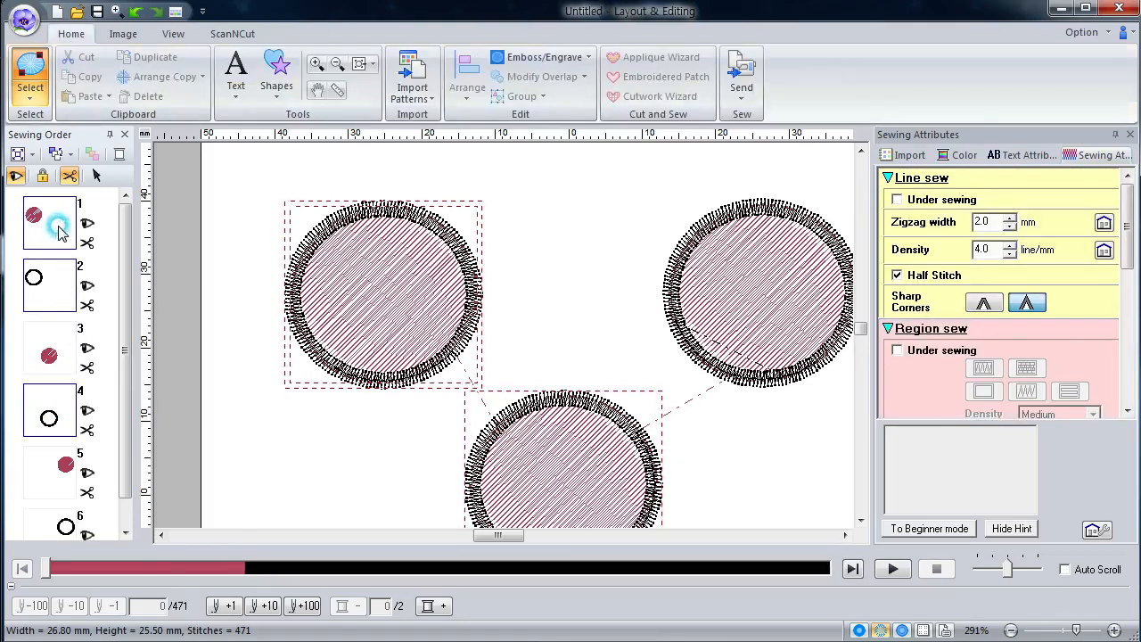
{"action": "left_click", "coordinate": [48, 358]}
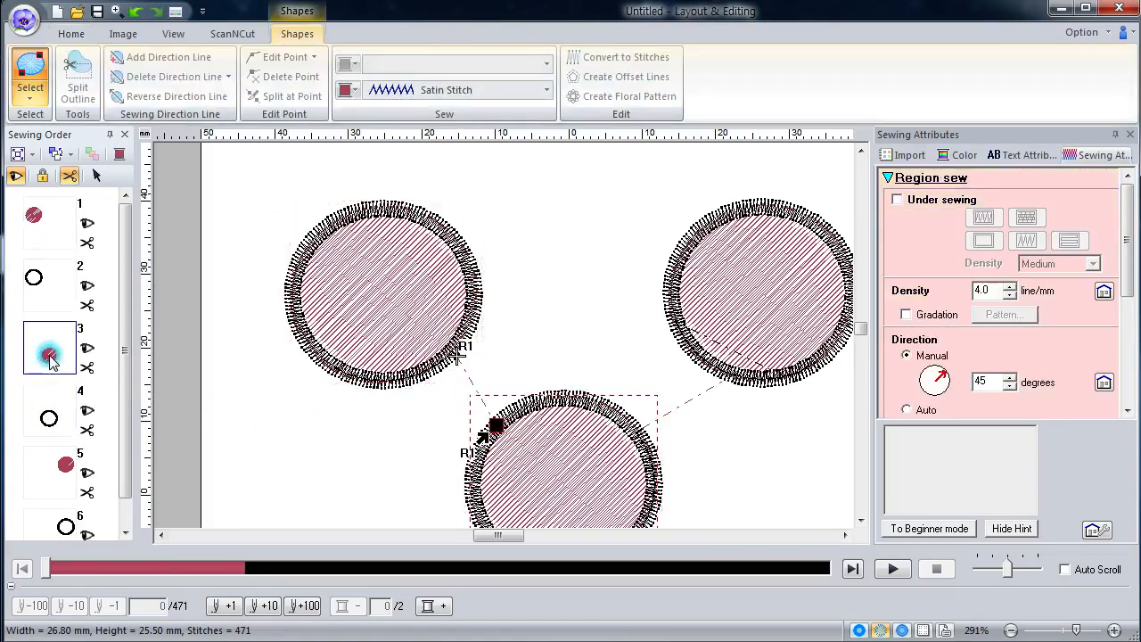
{"action": "left_click", "coordinate": [49, 290]}
{"action": "left_click", "coordinate": [48, 243]}
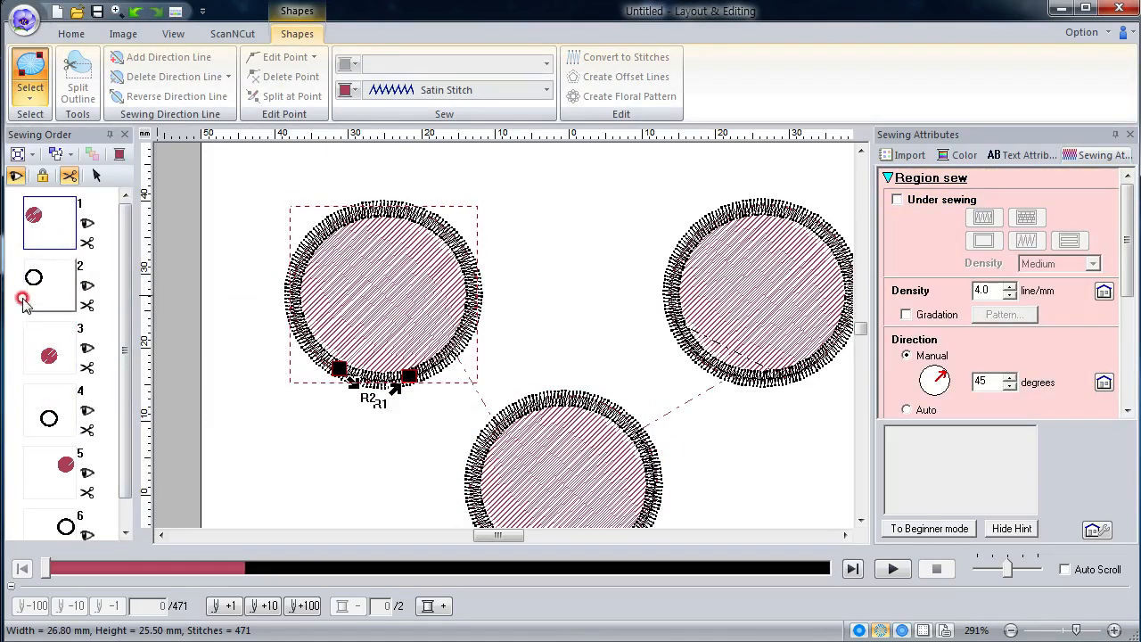
{"action": "left_click", "coordinate": [16, 333]}
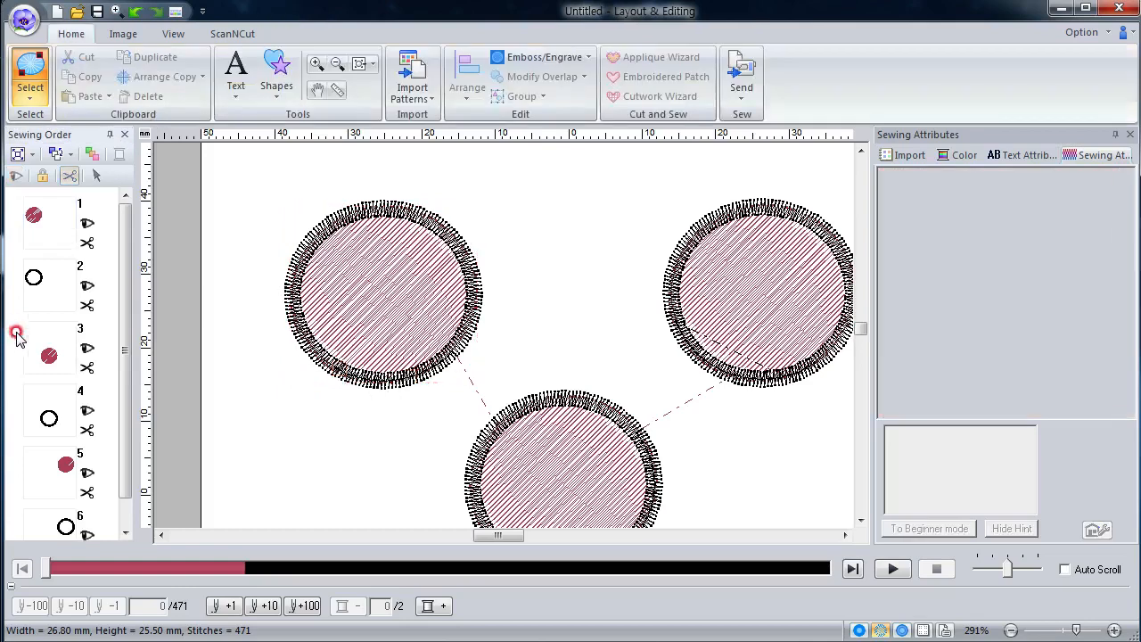
Step: Review the entry and exit points of the upper-left, centre and upper-right circles one after another
{"action": "left_click_drag", "start_coordinate": [24, 330], "coordinate": [379, 335]}
{"action": "left_click", "coordinate": [379, 330]}
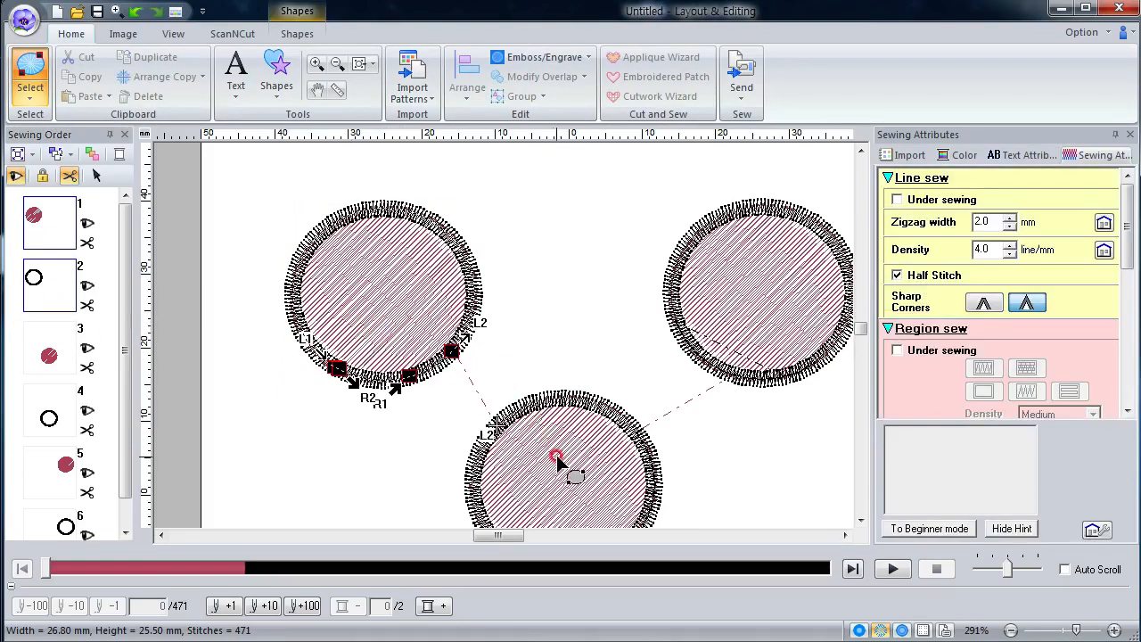
{"action": "left_click", "coordinate": [556, 458]}
{"action": "left_click", "coordinate": [714, 326]}
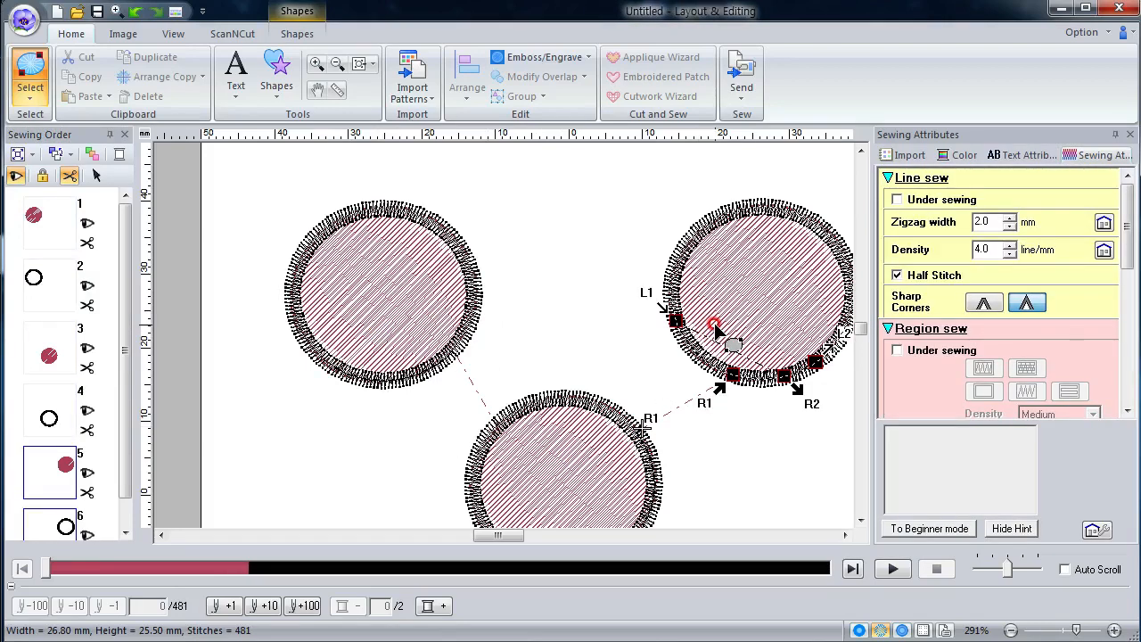
{"action": "left_click", "coordinate": [390, 297]}
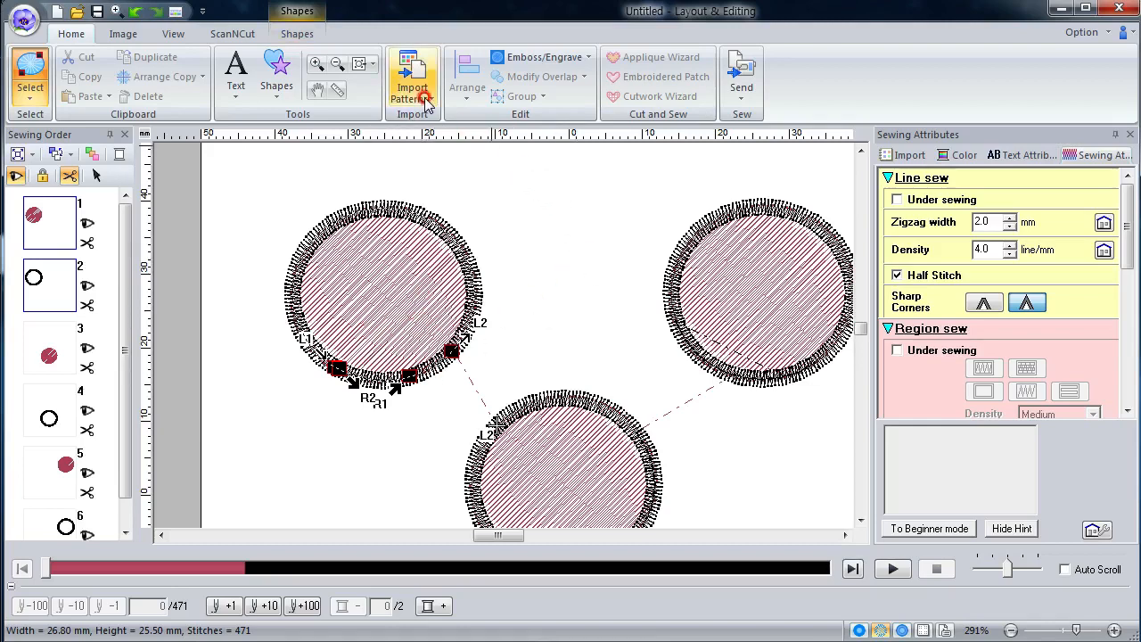
Step: Place the Birds design 33100529.pes from the Design Library between the upper circles and try to select its entry and exit points
{"action": "left_click", "coordinate": [878, 156]}
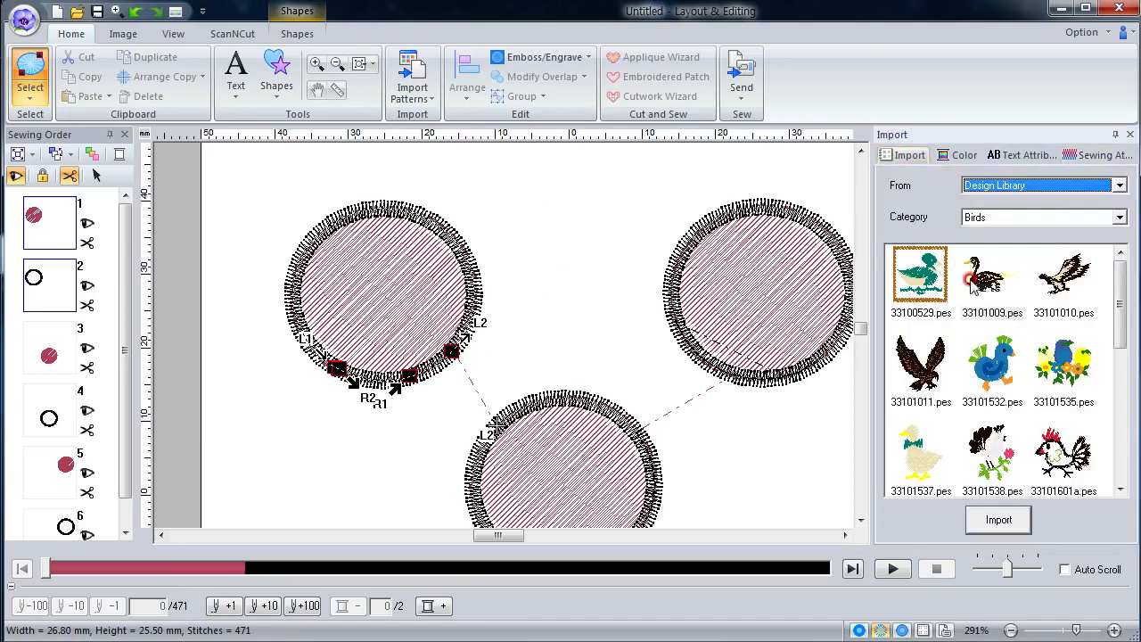
{"action": "left_click_drag", "start_coordinate": [918, 278], "coordinate": [584, 271]}
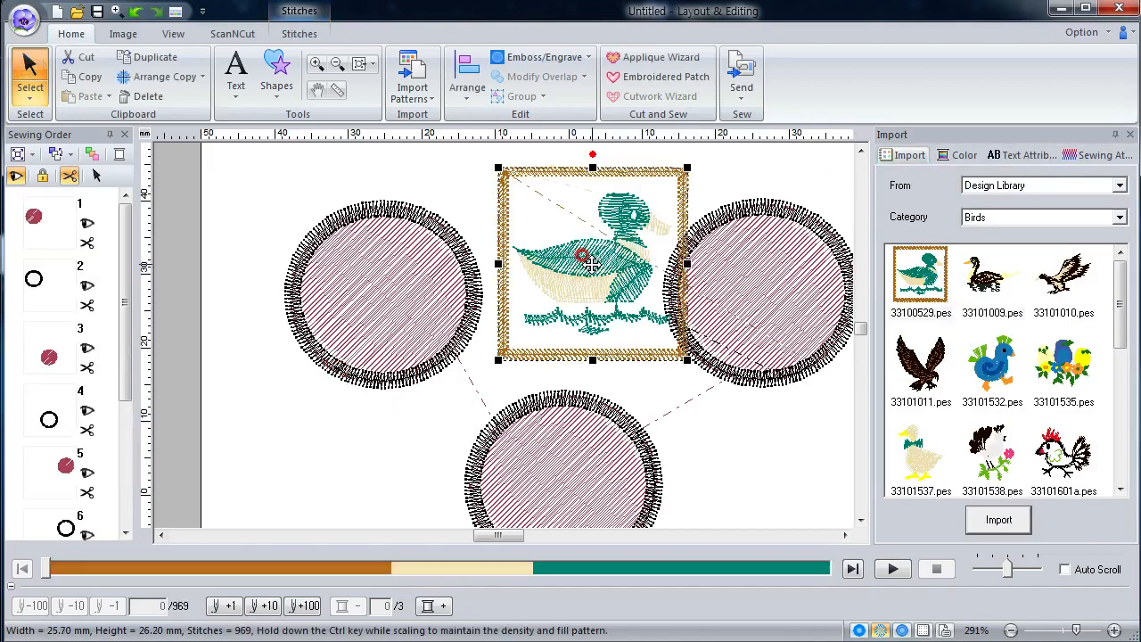
{"action": "left_click", "coordinate": [37, 98]}
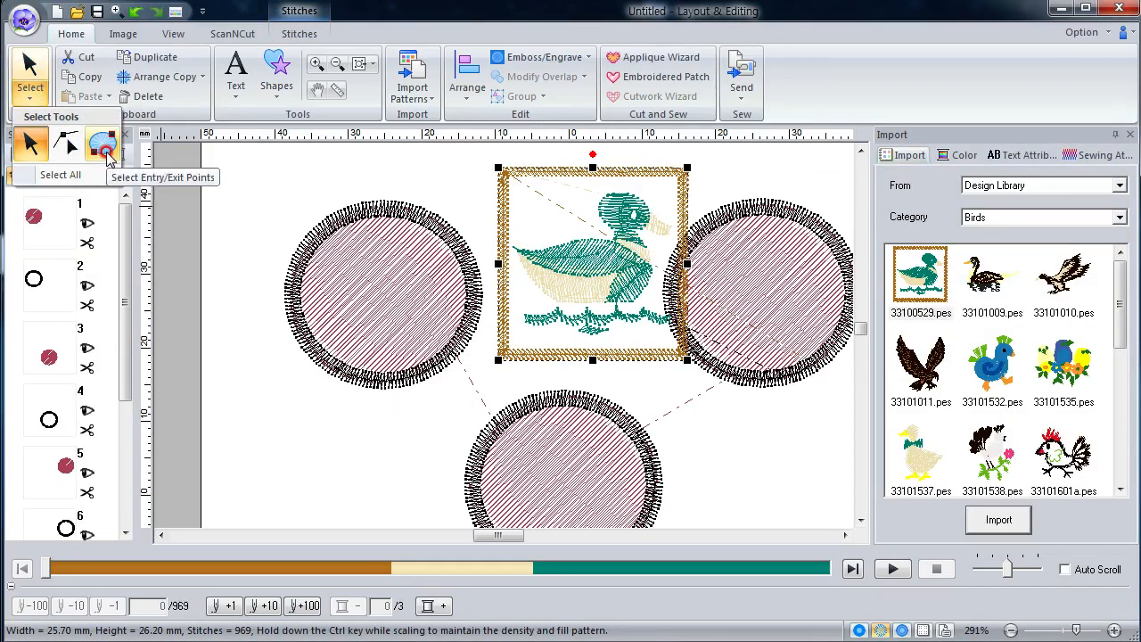
{"action": "left_click", "coordinate": [104, 145]}
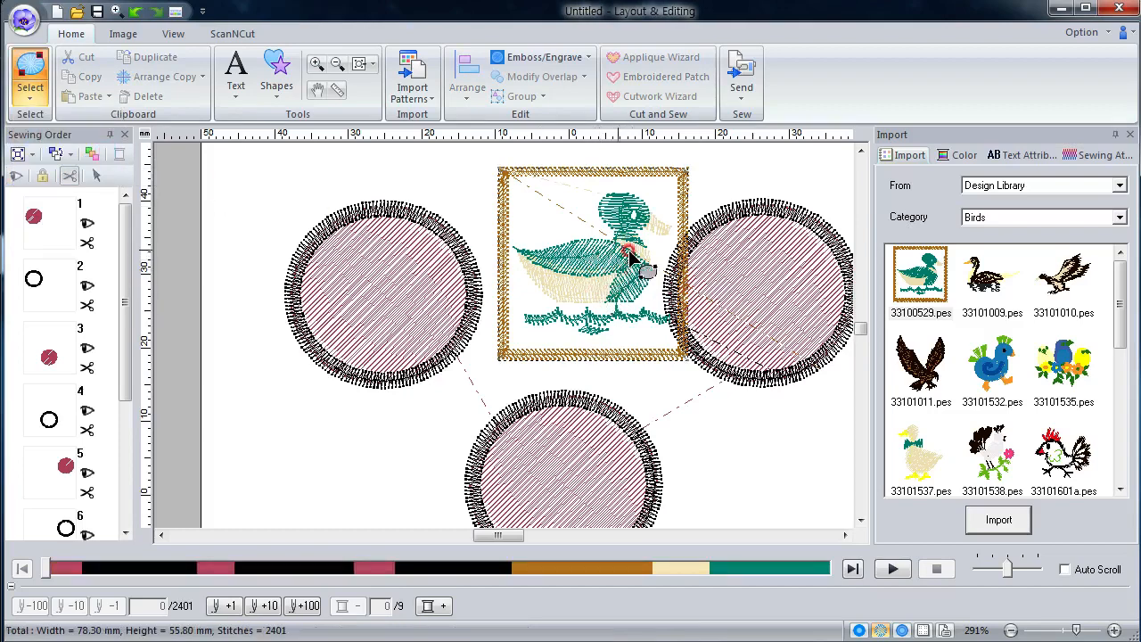
{"action": "mouse_move", "coordinate": [629, 257]}
{"action": "left_mouse_down"}
{"action": "mouse_move", "coordinate": [635, 268]}
{"action": "mouse_move", "coordinate": [612, 259]}
{"action": "left_mouse_up"}
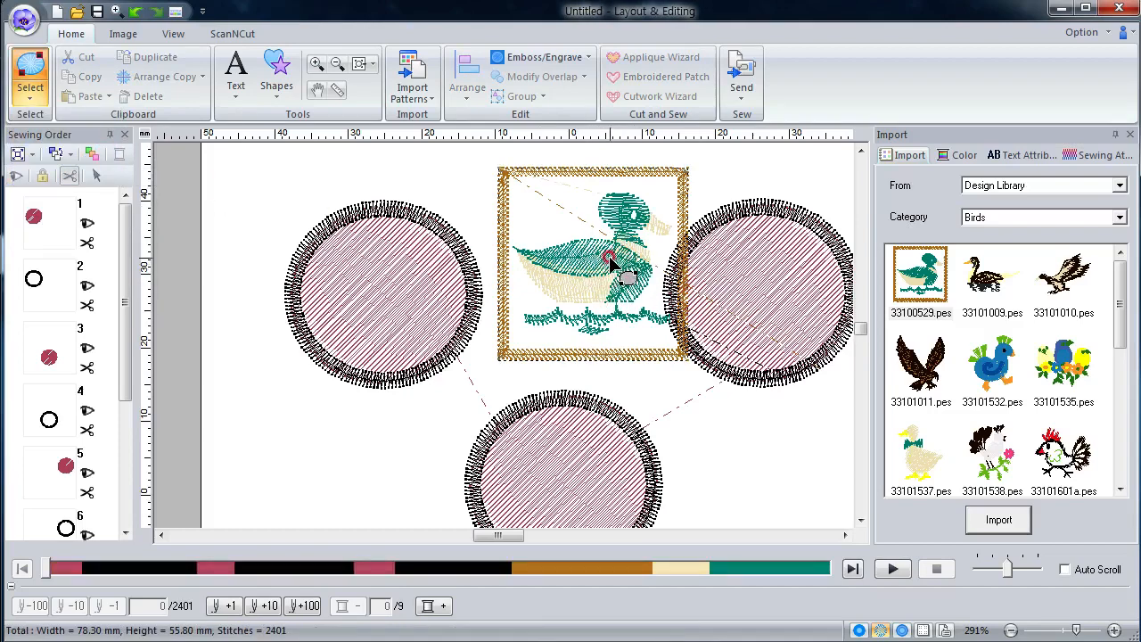
Step: Try the text "as" at the upper-left circle's lower edge for entry and exit points, and undo both the text and the bird design
{"action": "left_click", "coordinate": [236, 95]}
{"action": "left_click", "coordinate": [238, 144]}
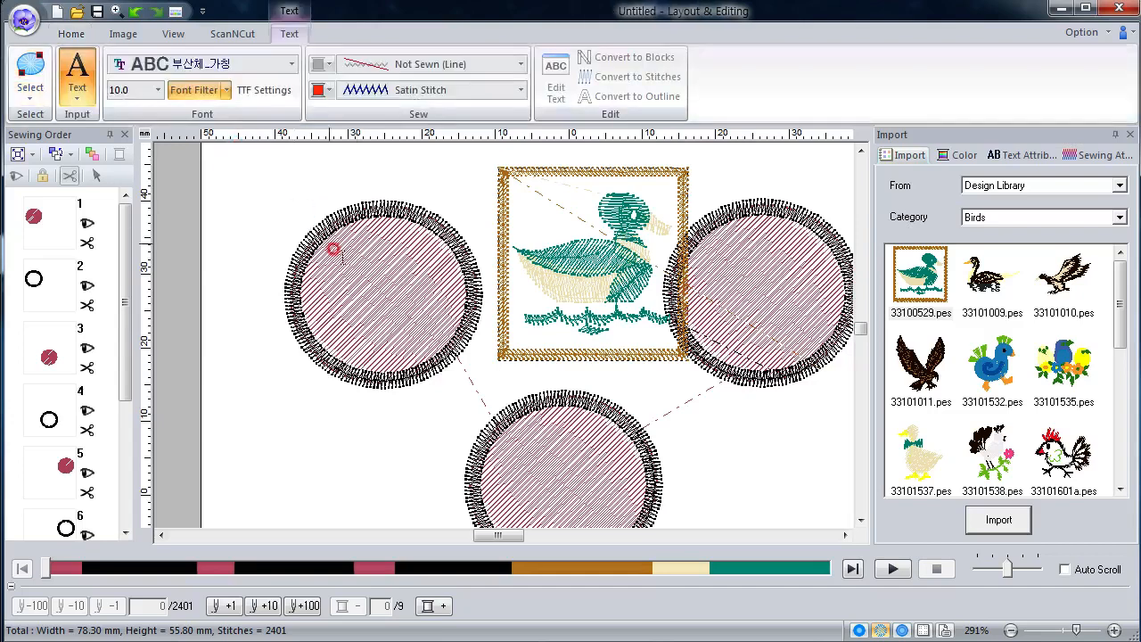
{"action": "left_click", "coordinate": [342, 393]}
{"action": "type", "text": "a"}
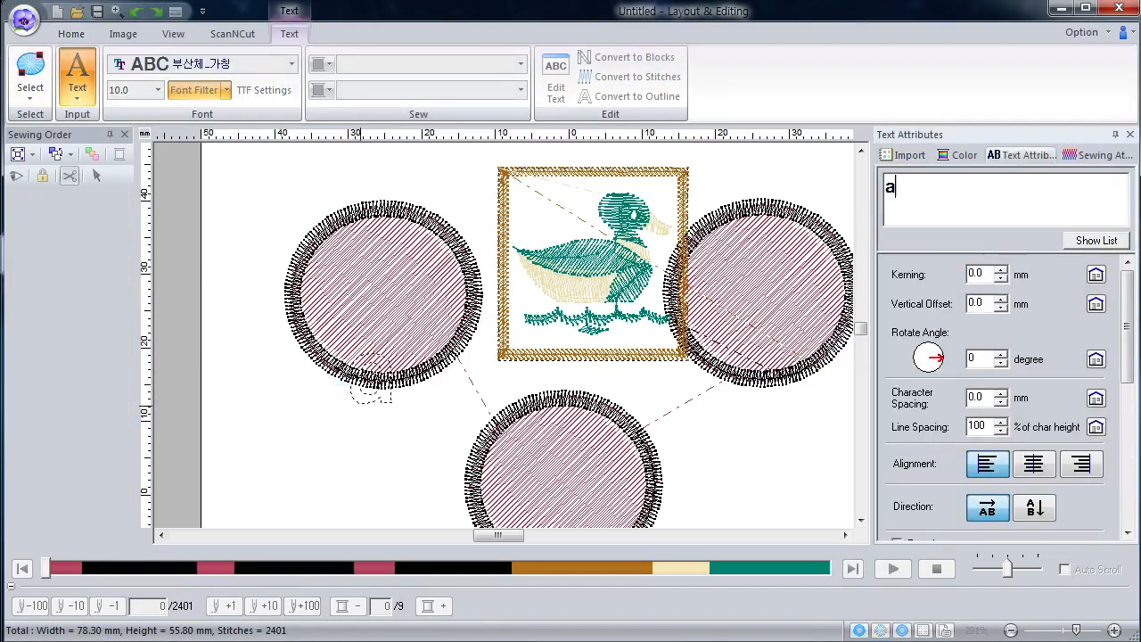
{"action": "type", "text": "s"}
{"action": "key", "text": "Return"}
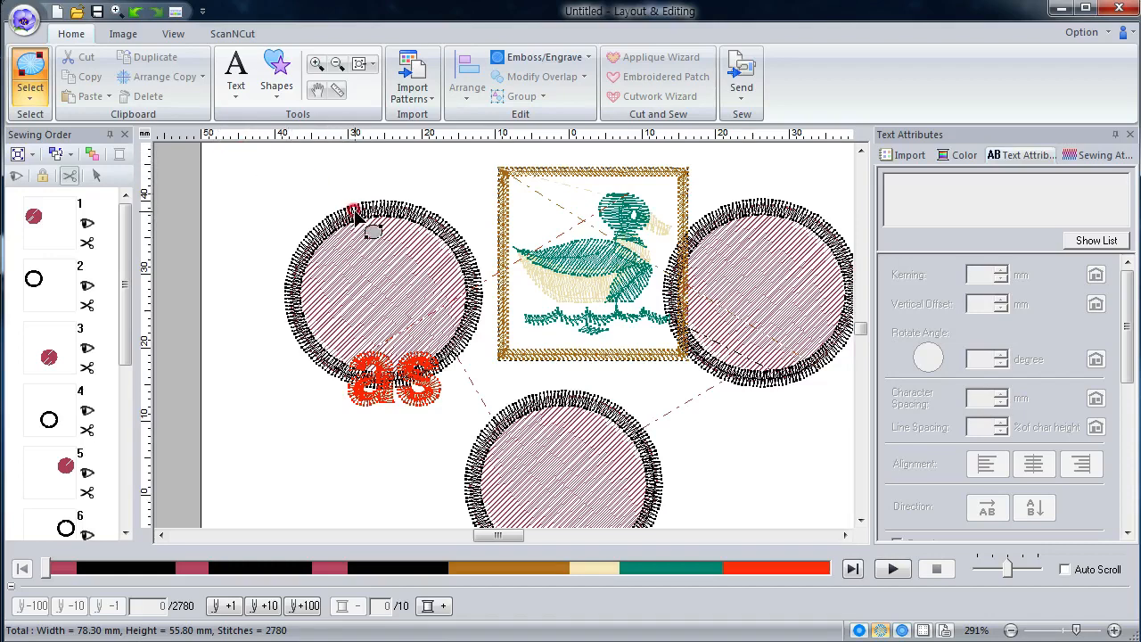
{"action": "key", "text": "ctrl+z"}
{"action": "key", "text": "ctrl+z"}
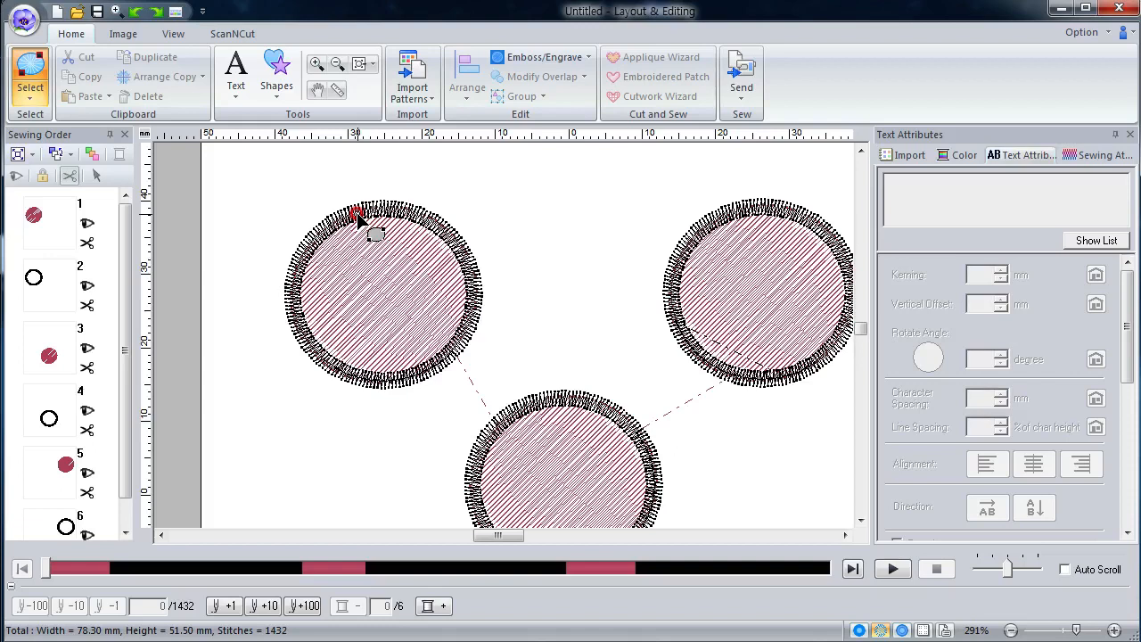
Step: Delete the upper-right circle and move the lower centre circle up beside the upper-left circle
{"action": "left_click", "coordinate": [30, 93]}
{"action": "left_click", "coordinate": [27, 141]}
{"action": "left_click", "coordinate": [438, 297]}
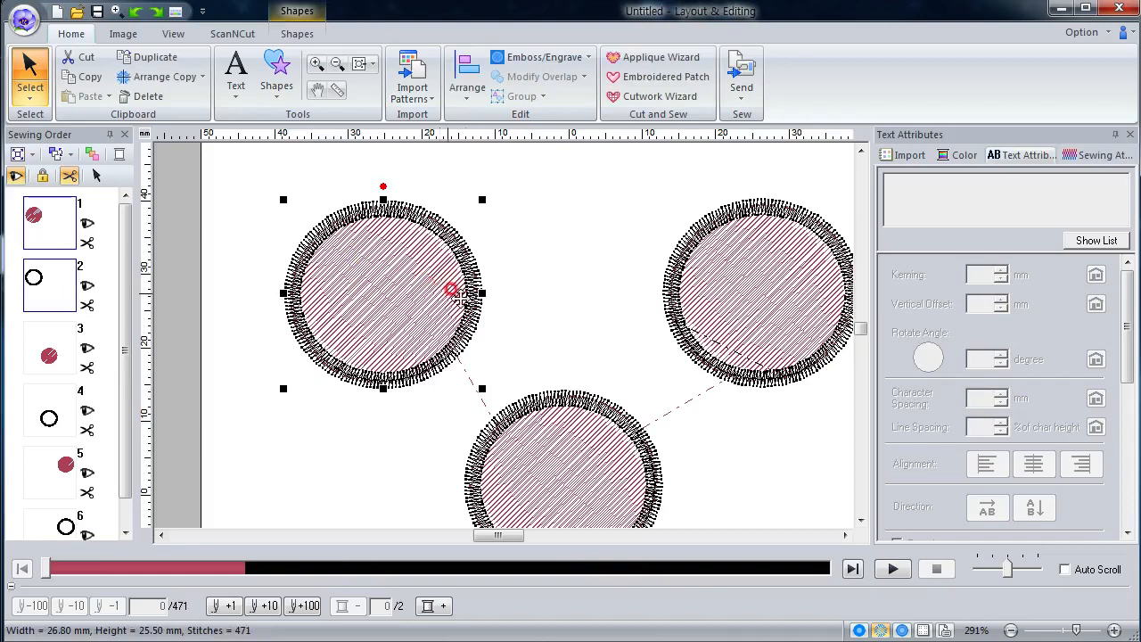
{"action": "left_click", "coordinate": [767, 313]}
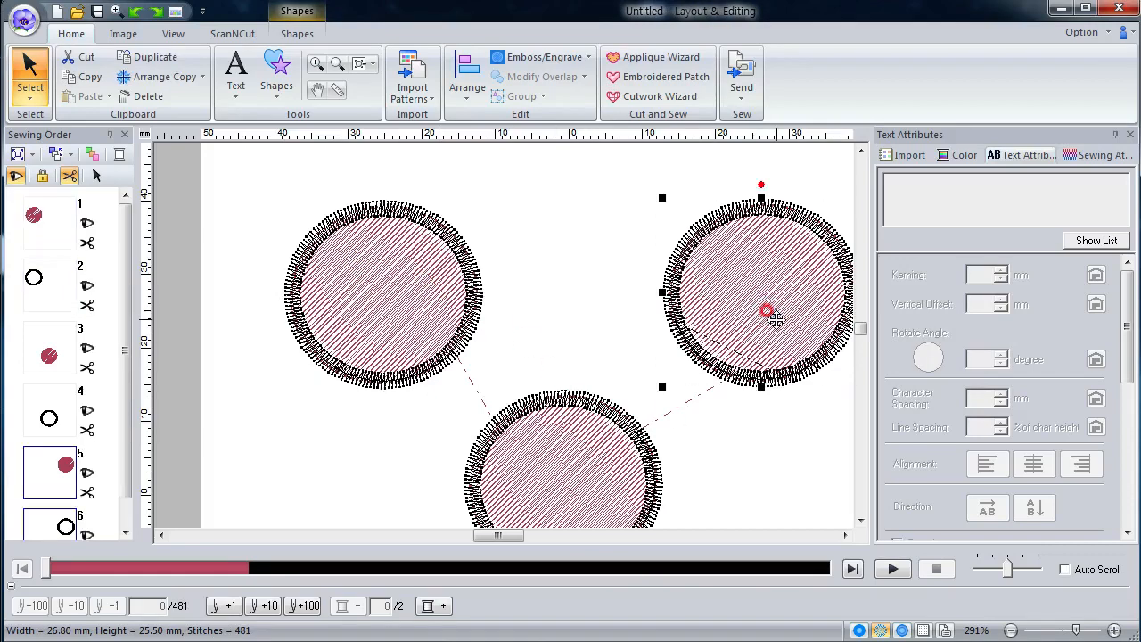
{"action": "left_click", "coordinate": [604, 457]}
{"action": "left_click", "coordinate": [760, 318]}
{"action": "key", "text": "Delete"}
{"action": "left_click_drag", "start_coordinate": [667, 329], "coordinate": [692, 276]}
Step: Change the left circle's region sewing type to Concentric Circle Stitch
{"action": "left_click", "coordinate": [405, 300]}
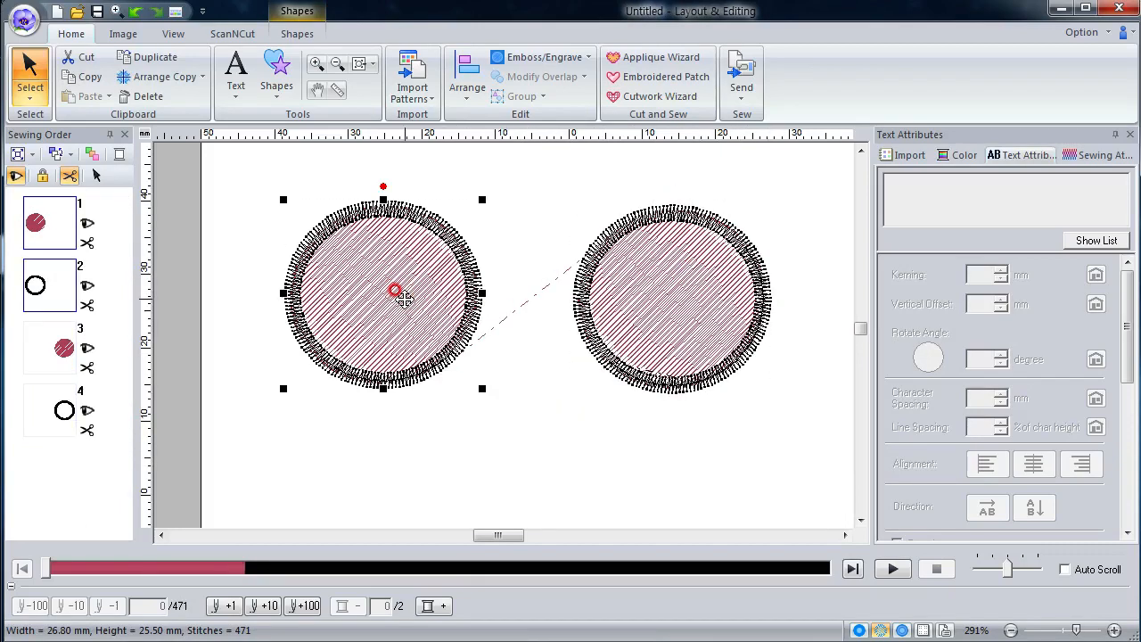
{"action": "left_click", "coordinate": [297, 33]}
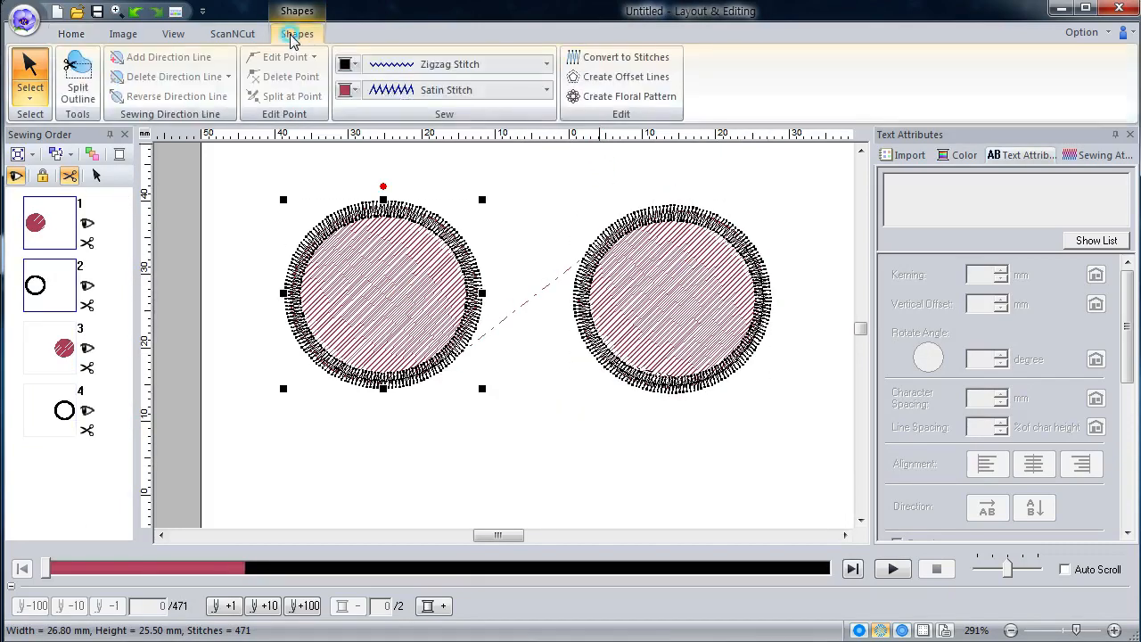
{"action": "left_click", "coordinate": [463, 91]}
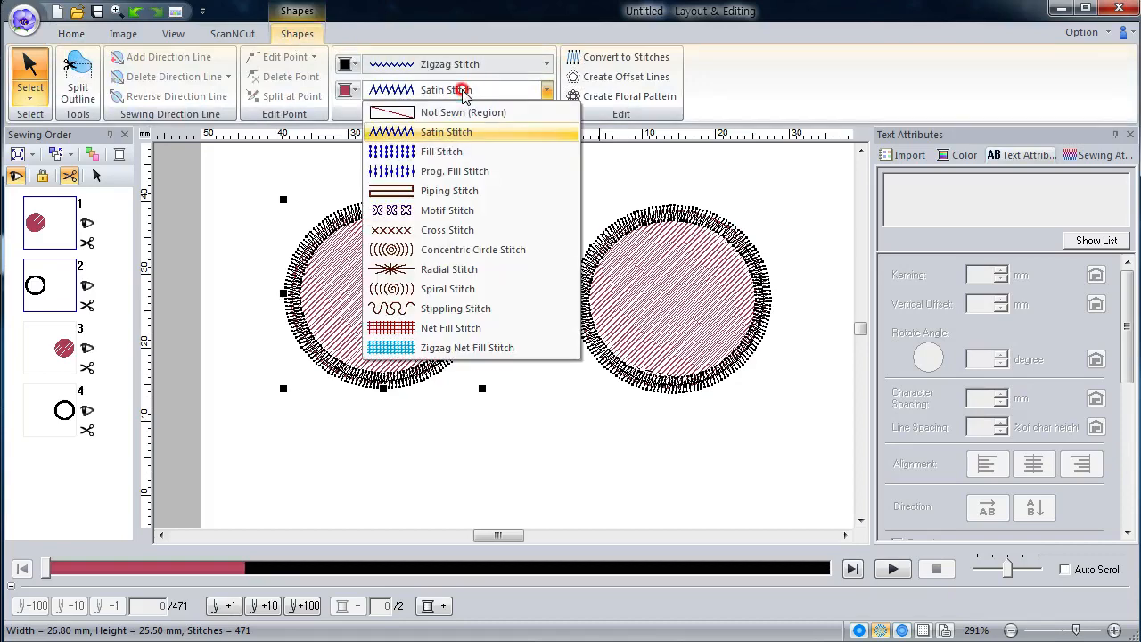
{"action": "left_click", "coordinate": [481, 252]}
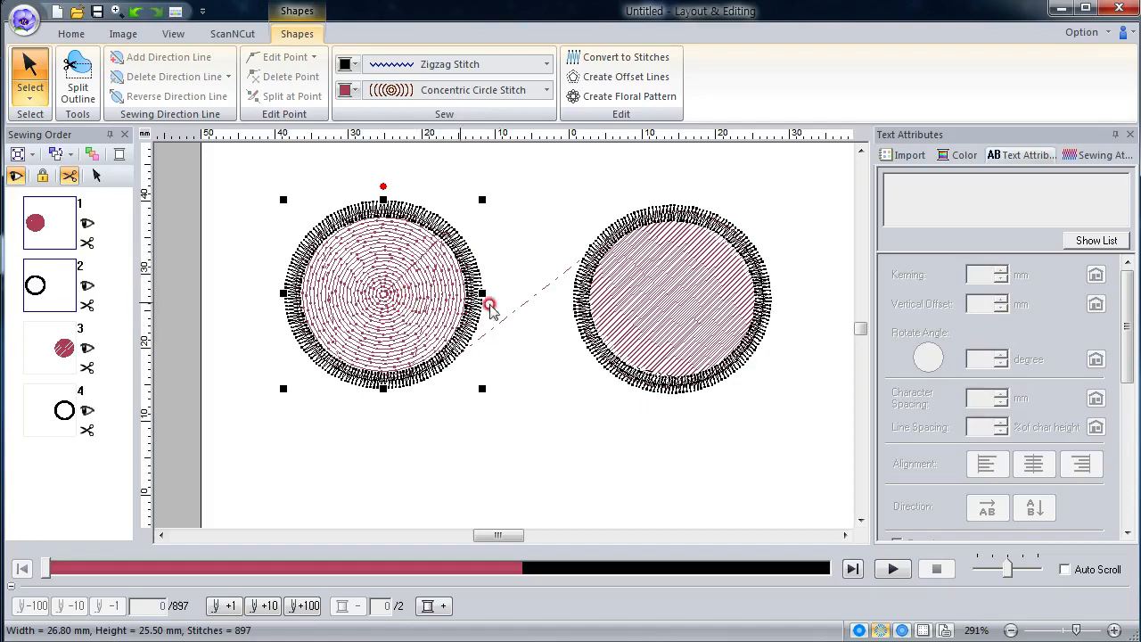
Step: Change the right circle's region sewing type to Radial Stitch
{"action": "left_click", "coordinate": [678, 299]}
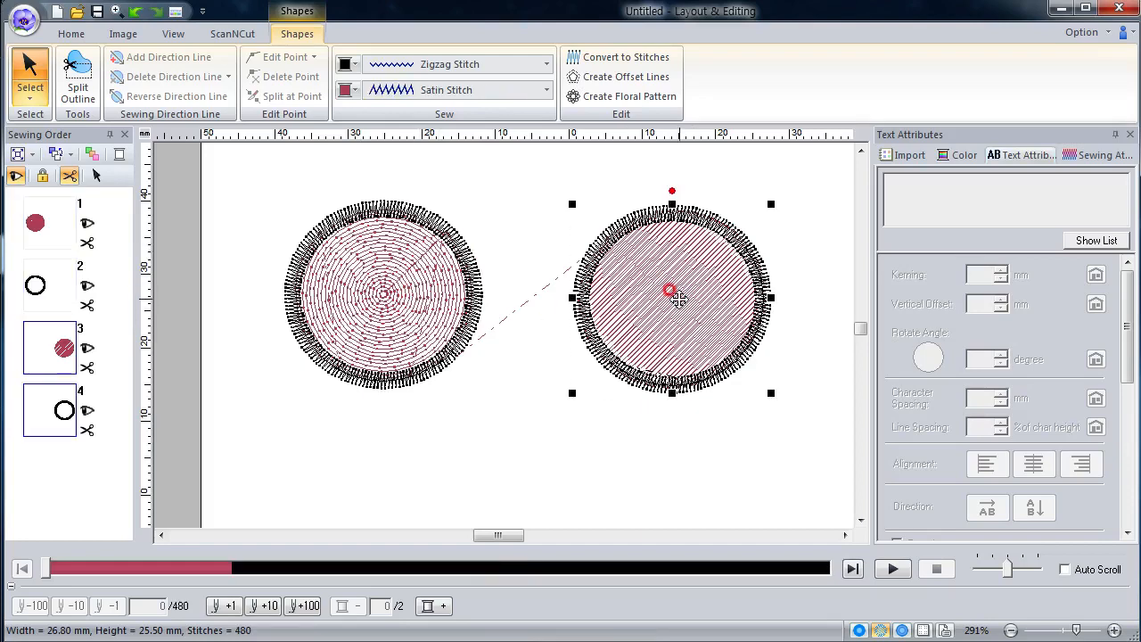
{"action": "left_click", "coordinate": [482, 89]}
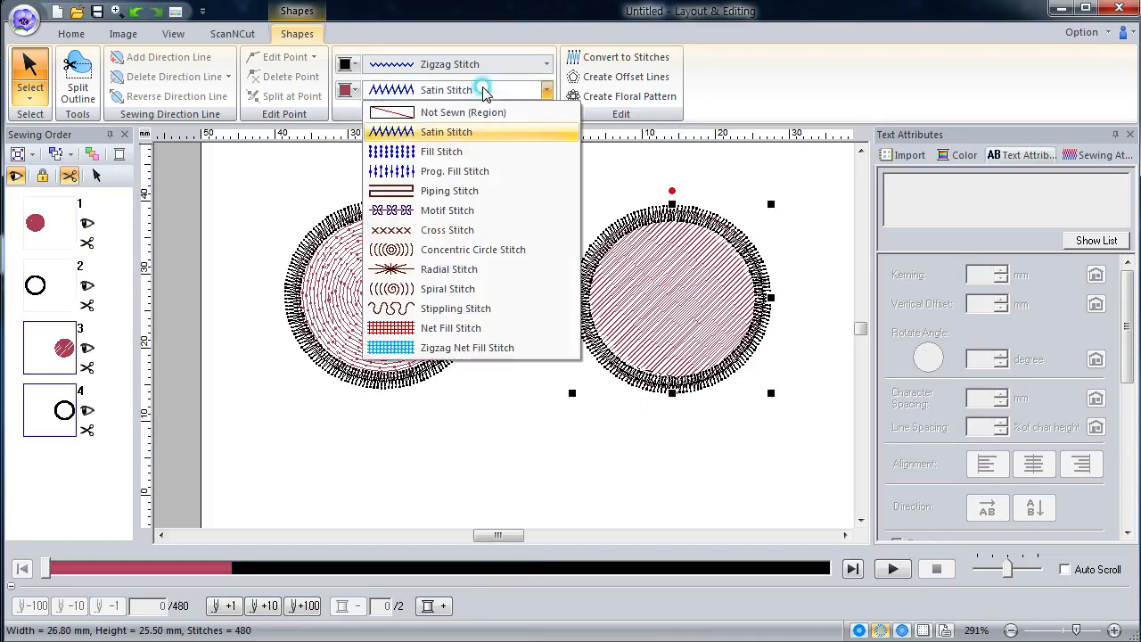
{"action": "left_click", "coordinate": [481, 269]}
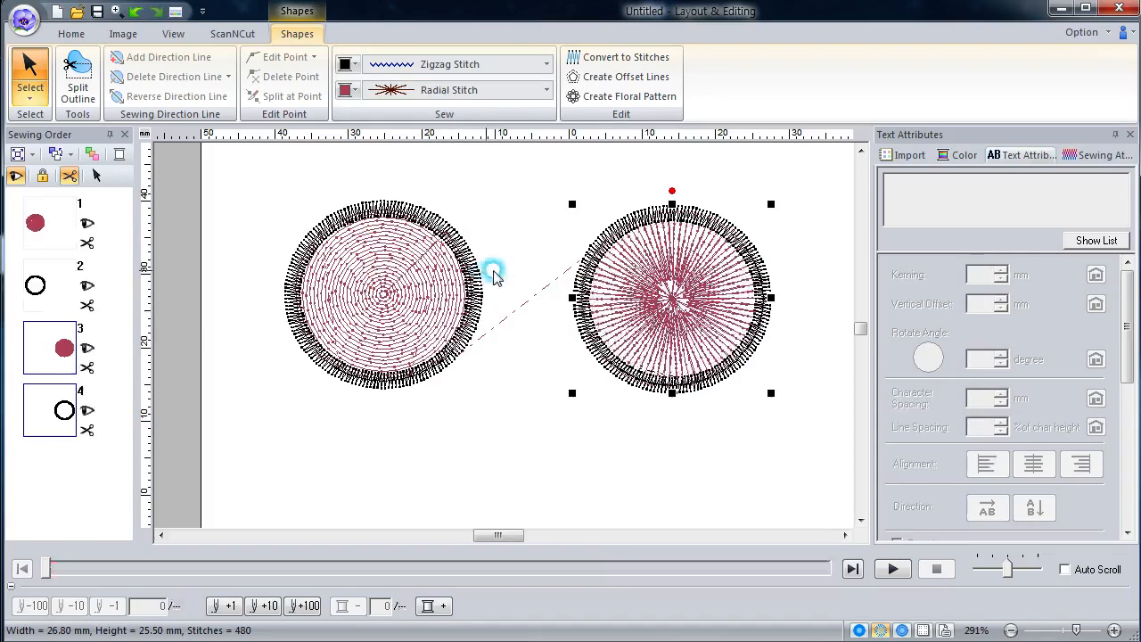
Step: Move the left circle's concentric stitch centre point towards its right edge with Select Point, and preview the result in realistic view
{"action": "left_click", "coordinate": [379, 278]}
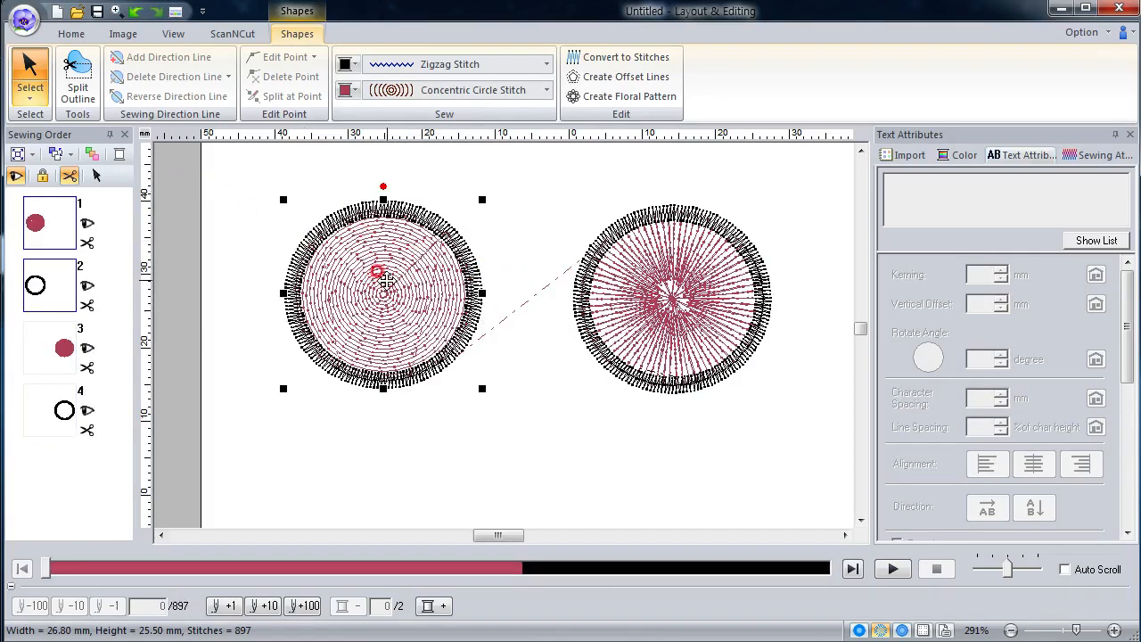
{"action": "left_click", "coordinate": [26, 96]}
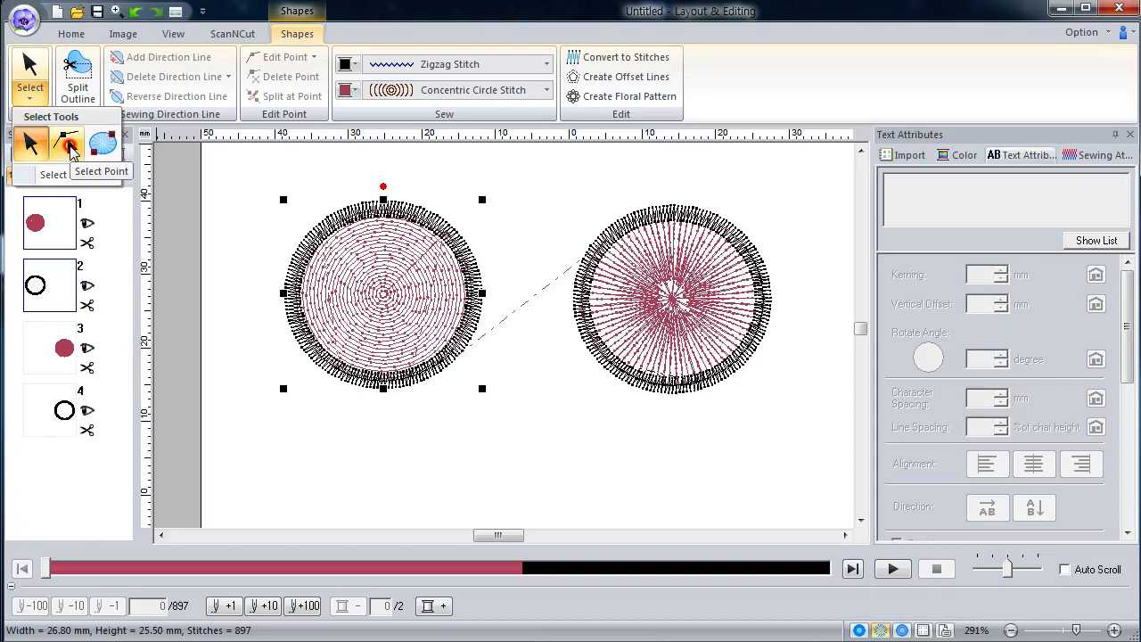
{"action": "left_click", "coordinate": [70, 149]}
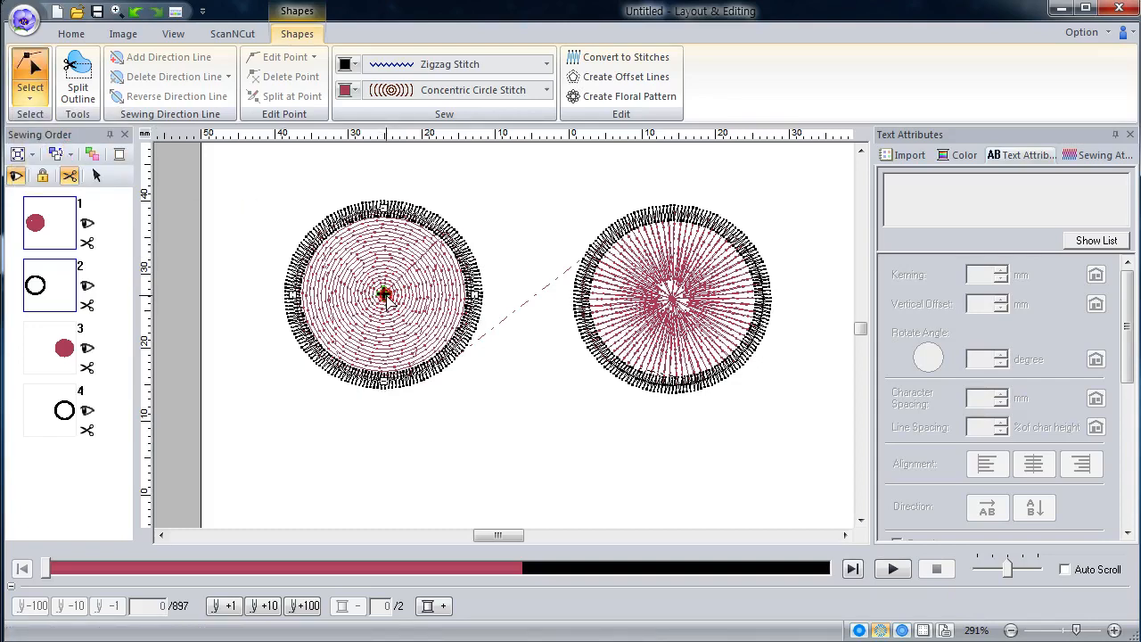
{"action": "scroll", "coordinate": [384, 297], "scroll_direction": "up", "scroll_amount": 2}
{"action": "scroll", "coordinate": [535, 355], "scroll_direction": "up", "scroll_amount": 2}
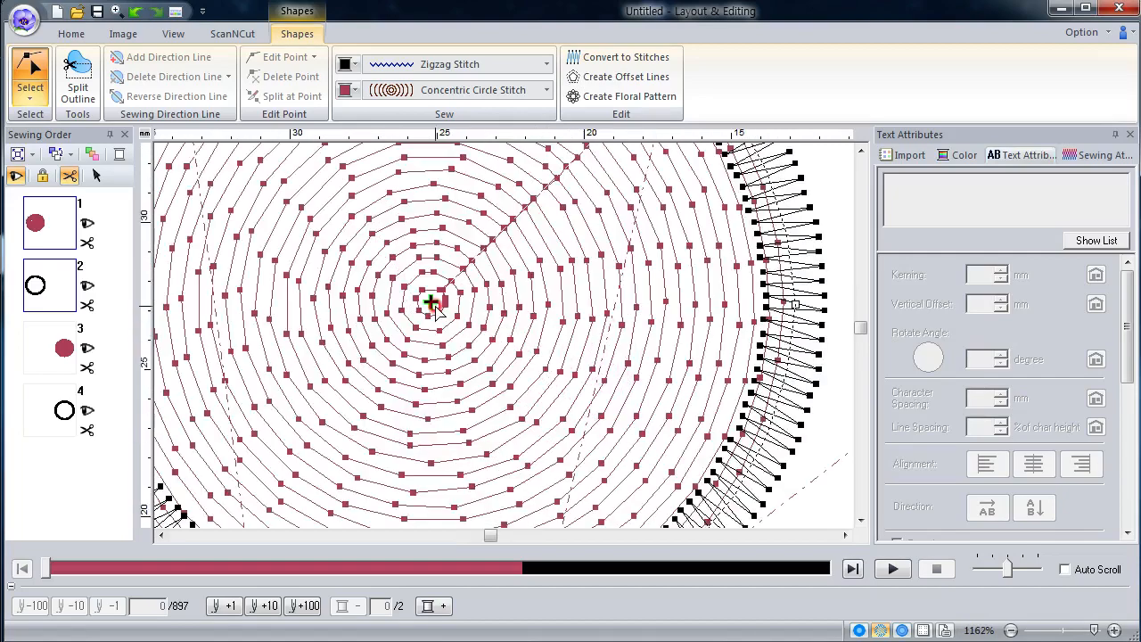
{"action": "scroll", "coordinate": [435, 303], "scroll_direction": "down", "scroll_amount": 4}
{"action": "scroll", "coordinate": [510, 346], "scroll_direction": "up", "scroll_amount": 2}
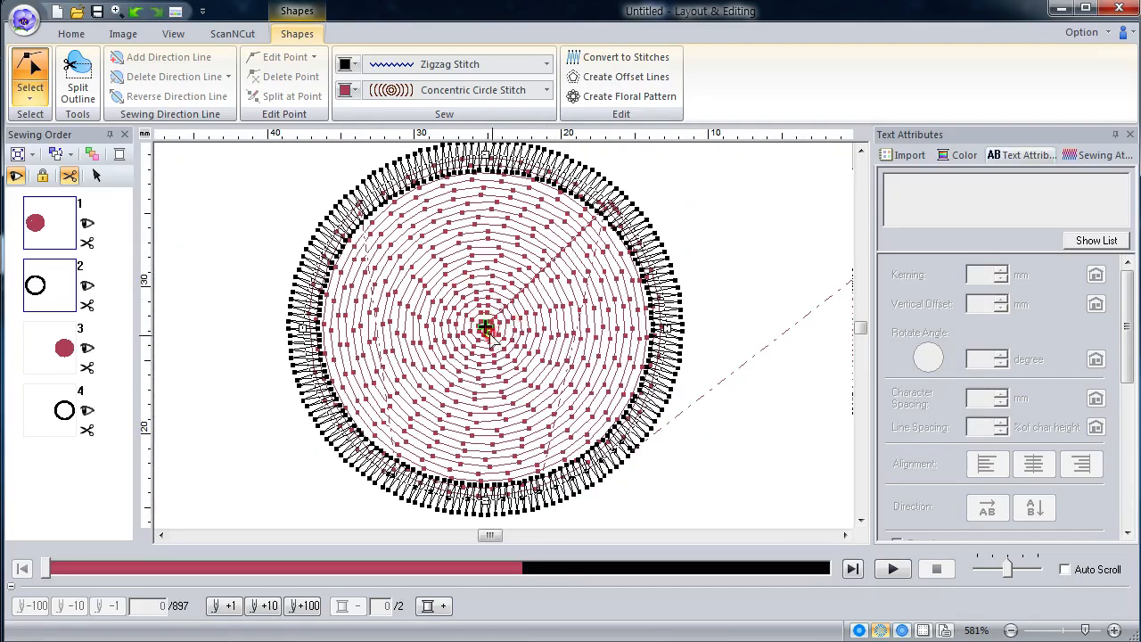
{"action": "mouse_move", "coordinate": [485, 328]}
{"action": "left_mouse_down"}
{"action": "mouse_move", "coordinate": [448, 290]}
{"action": "mouse_move", "coordinate": [545, 237]}
{"action": "mouse_move", "coordinate": [594, 295]}
{"action": "mouse_move", "coordinate": [580, 343]}
{"action": "left_mouse_up"}
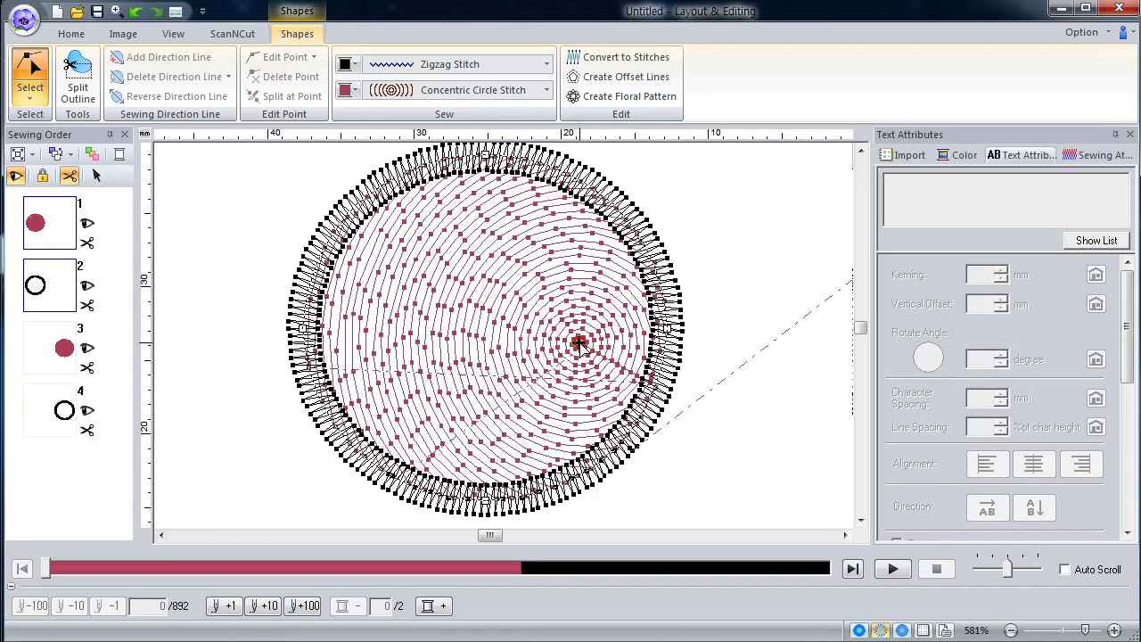
{"action": "left_click", "coordinate": [903, 630]}
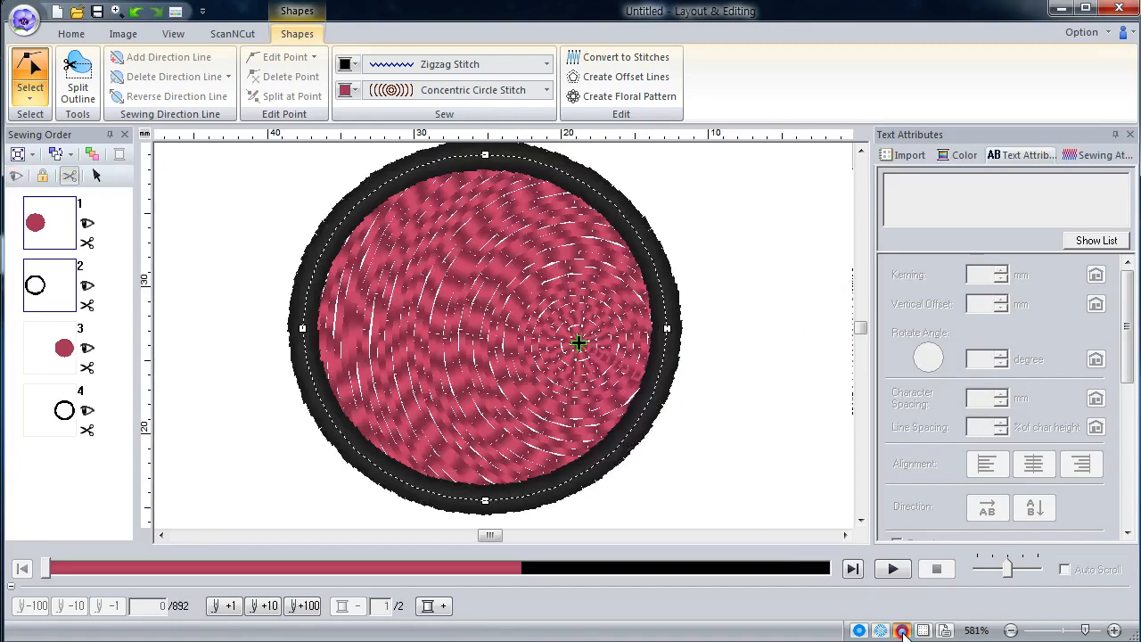
{"action": "left_click", "coordinate": [881, 631]}
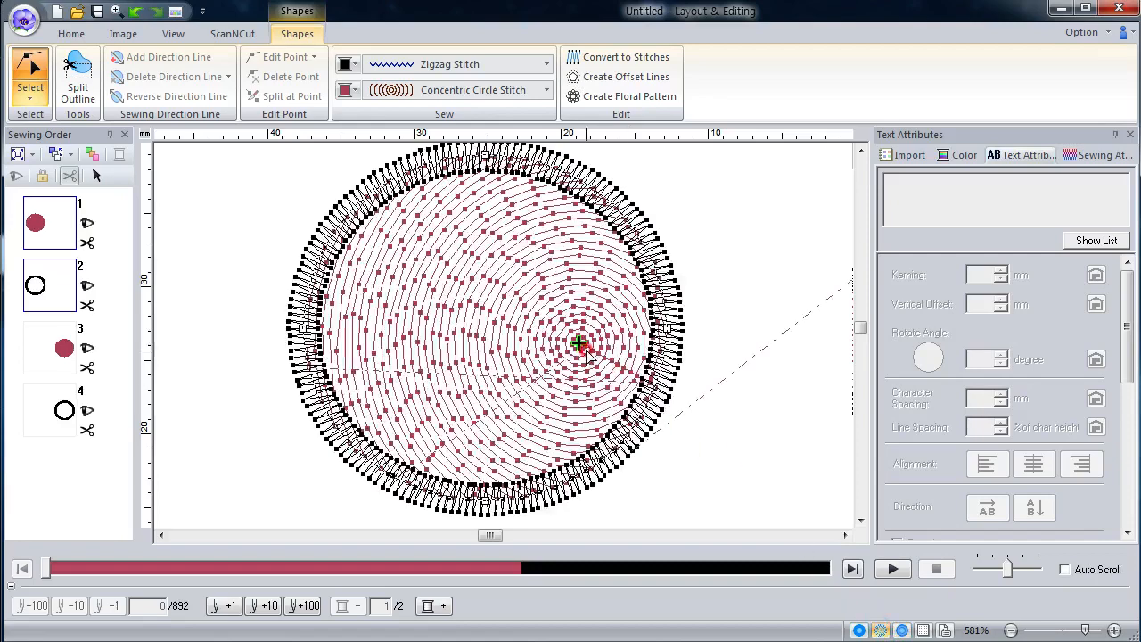
Step: Move the concentric stitch centre point outside the circle, beyond its left edge, and preview the stitching in realistic view
{"action": "left_click_drag", "start_coordinate": [578, 343], "coordinate": [221, 351]}
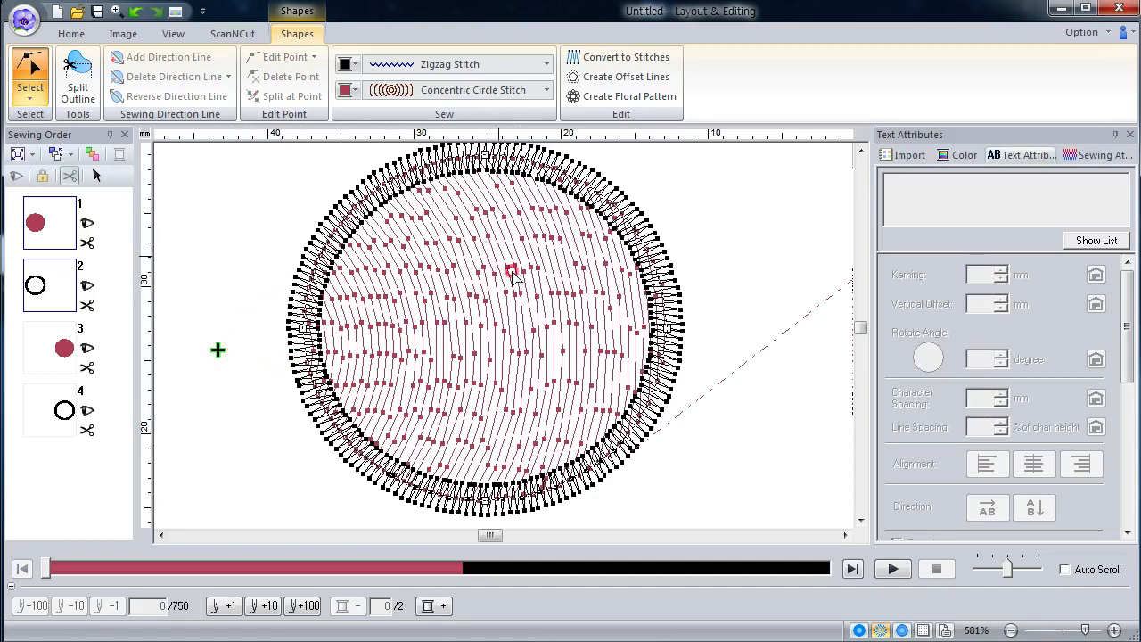
{"action": "left_click", "coordinate": [902, 630]}
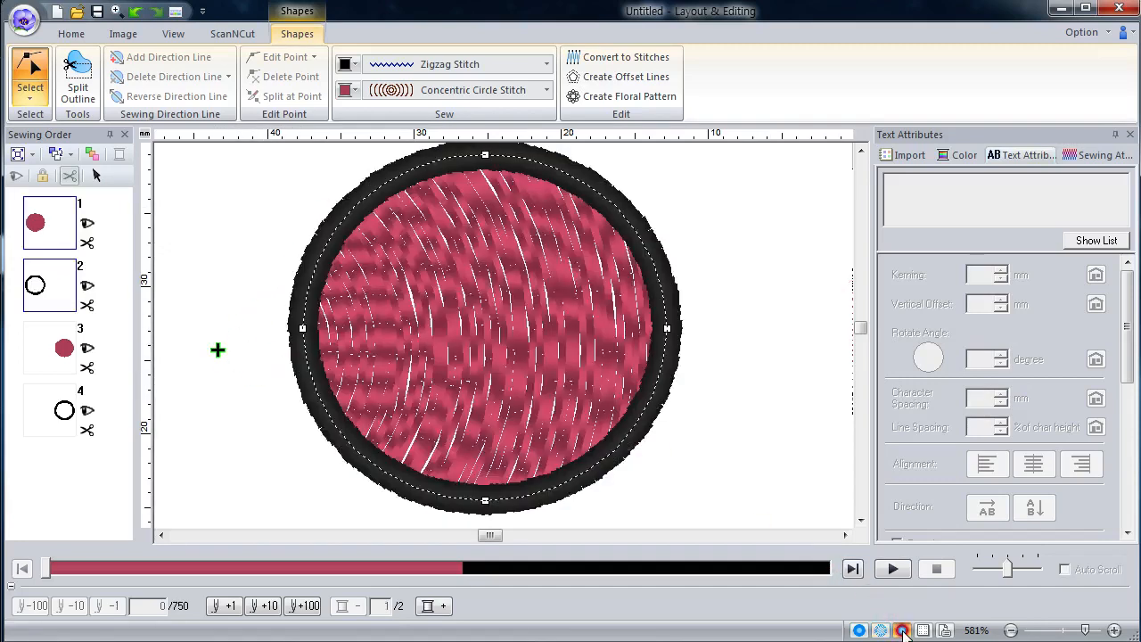
{"action": "left_click", "coordinate": [872, 631]}
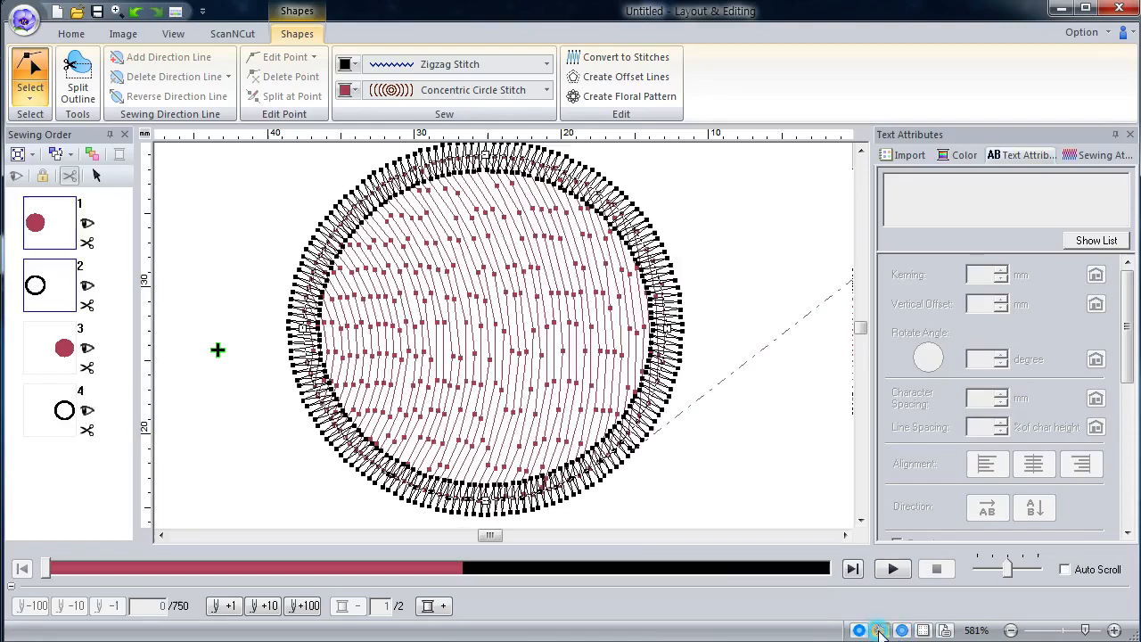
Step: Select the right circle to show its radial stitch centre point and preview its stitching in realistic view
{"action": "left_click_drag", "start_coordinate": [720, 428], "coordinate": [238, 373]}
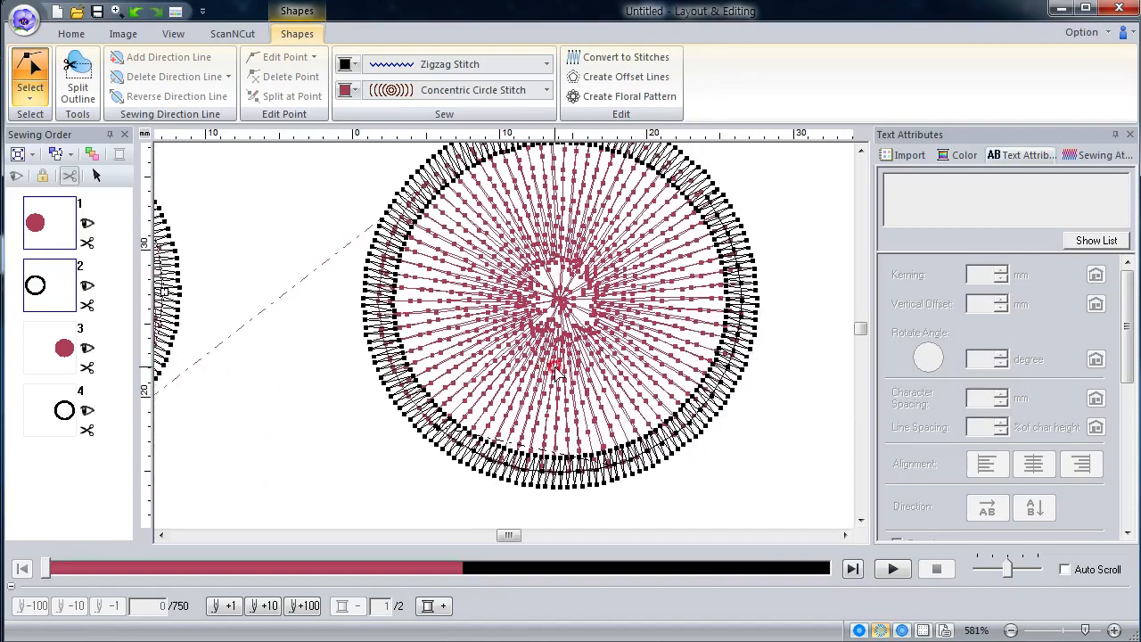
{"action": "left_click", "coordinate": [554, 371]}
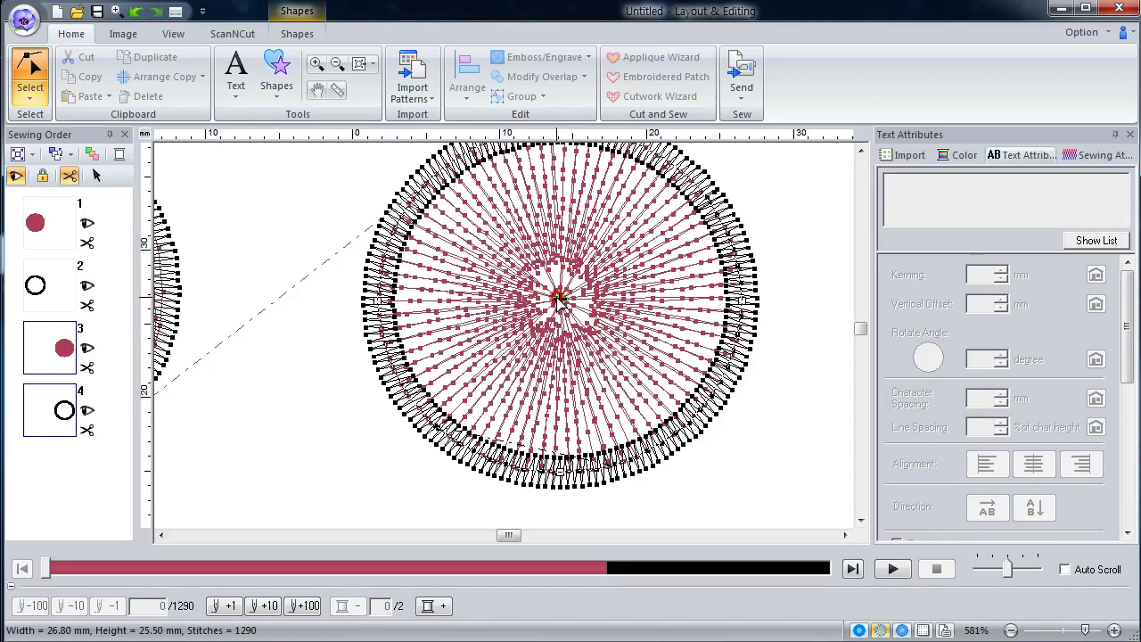
{"action": "left_click", "coordinate": [903, 630]}
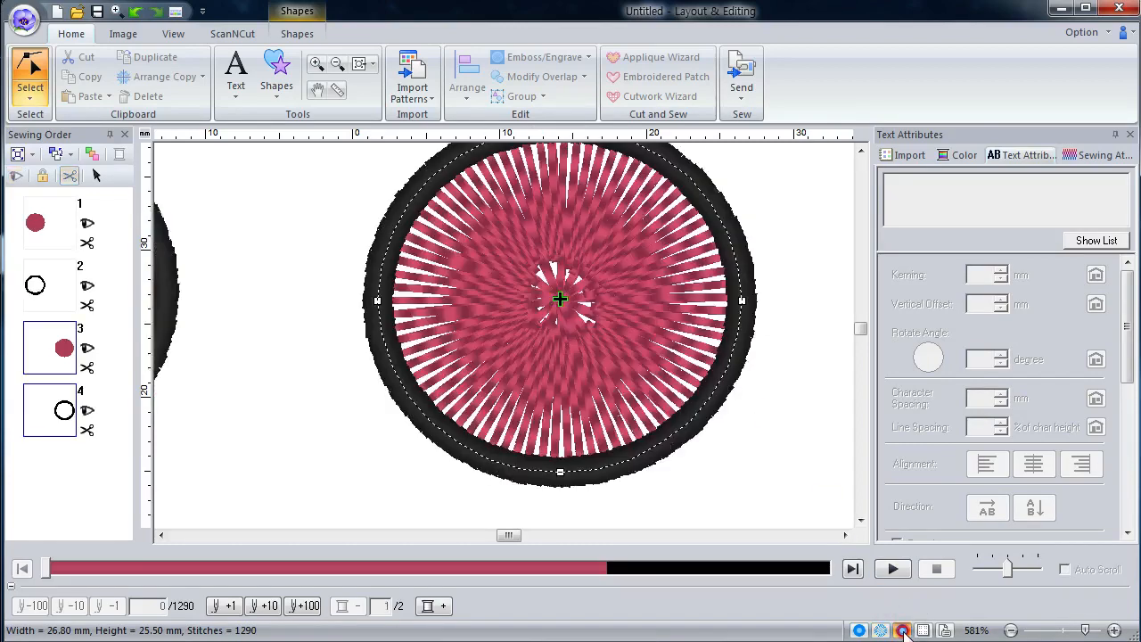
{"action": "left_click", "coordinate": [882, 631]}
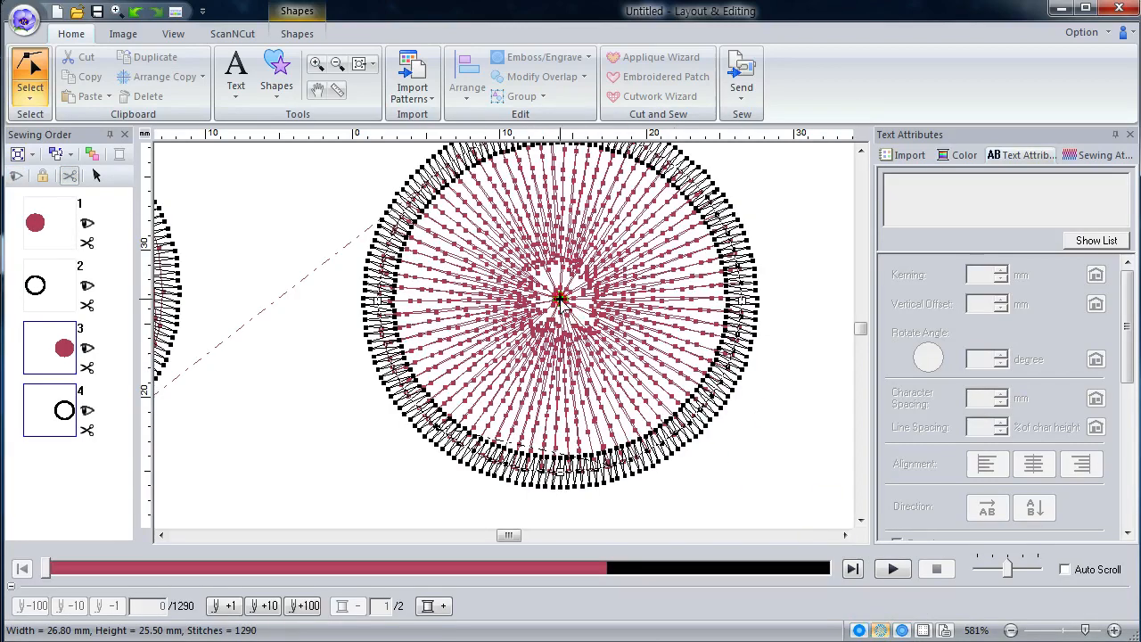
Step: Move the radial stitch centre point outside the circle's lower left, preview it realistically, and reposition it inside the circle's upper half
{"action": "mouse_move", "coordinate": [556, 304]}
{"action": "left_mouse_down"}
{"action": "mouse_move", "coordinate": [491, 333]}
{"action": "mouse_move", "coordinate": [489, 270]}
{"action": "mouse_move", "coordinate": [290, 383]}
{"action": "left_mouse_up"}
{"action": "left_click", "coordinate": [902, 630]}
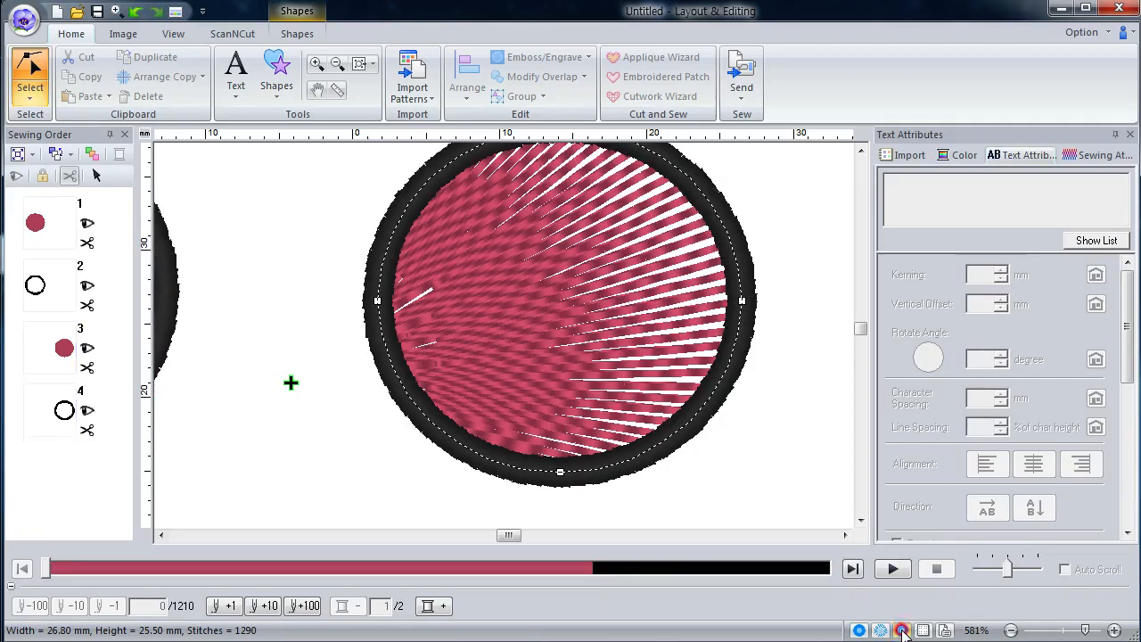
{"action": "left_click", "coordinate": [882, 631]}
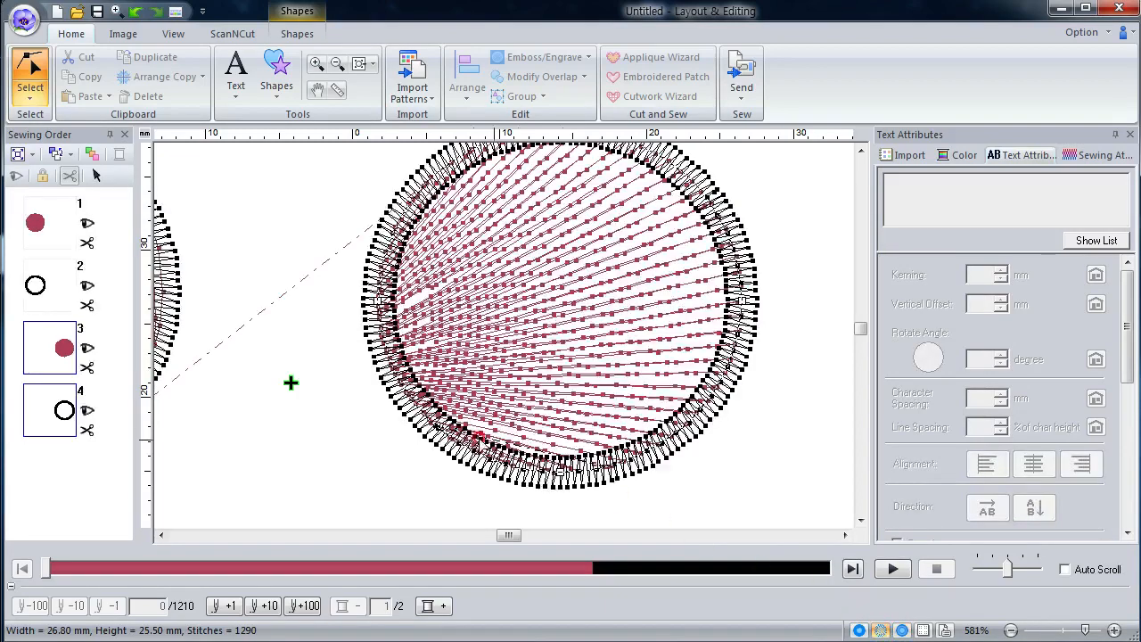
{"action": "scroll", "coordinate": [421, 419], "scroll_direction": "down", "scroll_amount": 2}
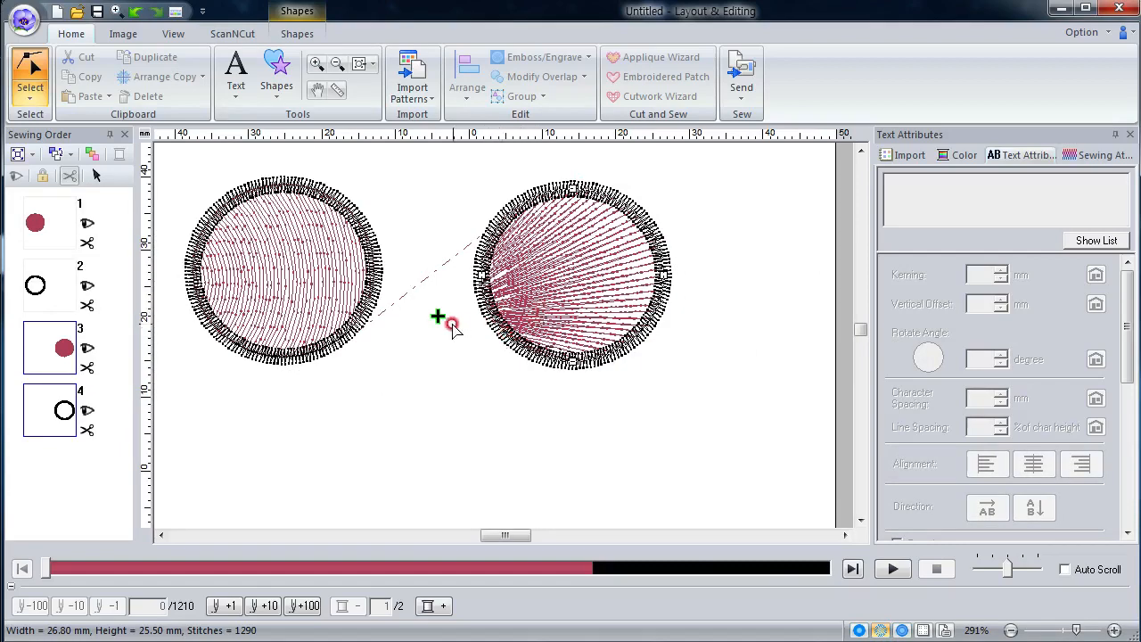
{"action": "mouse_move", "coordinate": [439, 319]}
{"action": "left_mouse_down"}
{"action": "mouse_move", "coordinate": [560, 311]}
{"action": "mouse_move", "coordinate": [580, 243]}
{"action": "left_mouse_up"}
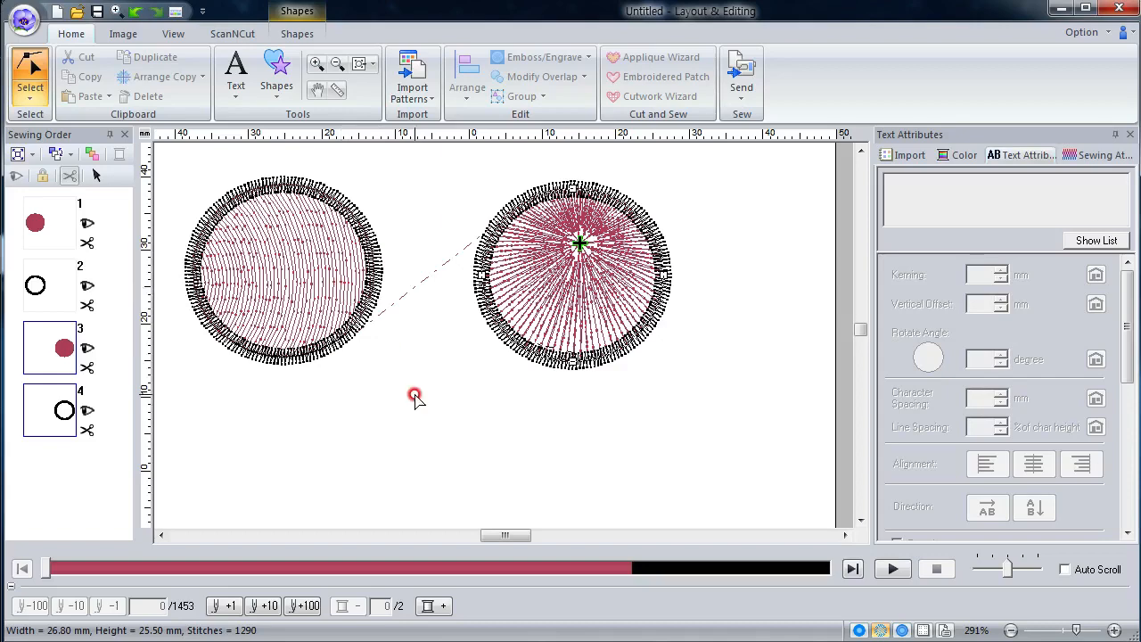
Step: Draw a circle about 12.4 mm wide and 12.5 mm high below the left circle with the circle shape tool
{"action": "left_click", "coordinate": [276, 70]}
{"action": "left_click", "coordinate": [291, 195]}
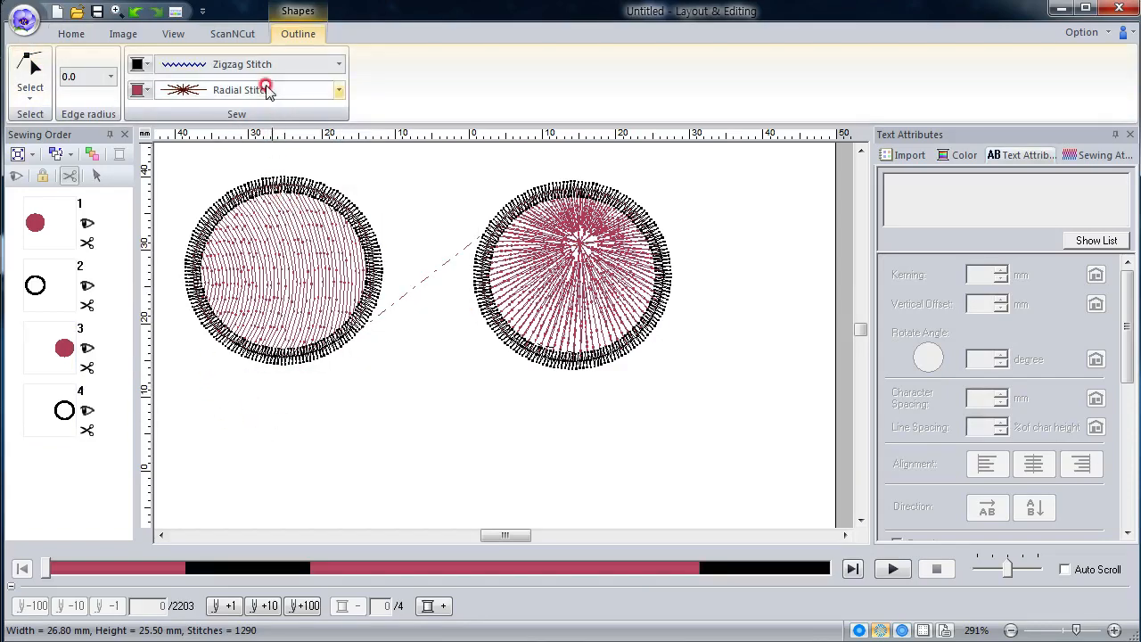
{"action": "left_click", "coordinate": [71, 34]}
{"action": "left_click", "coordinate": [291, 86]}
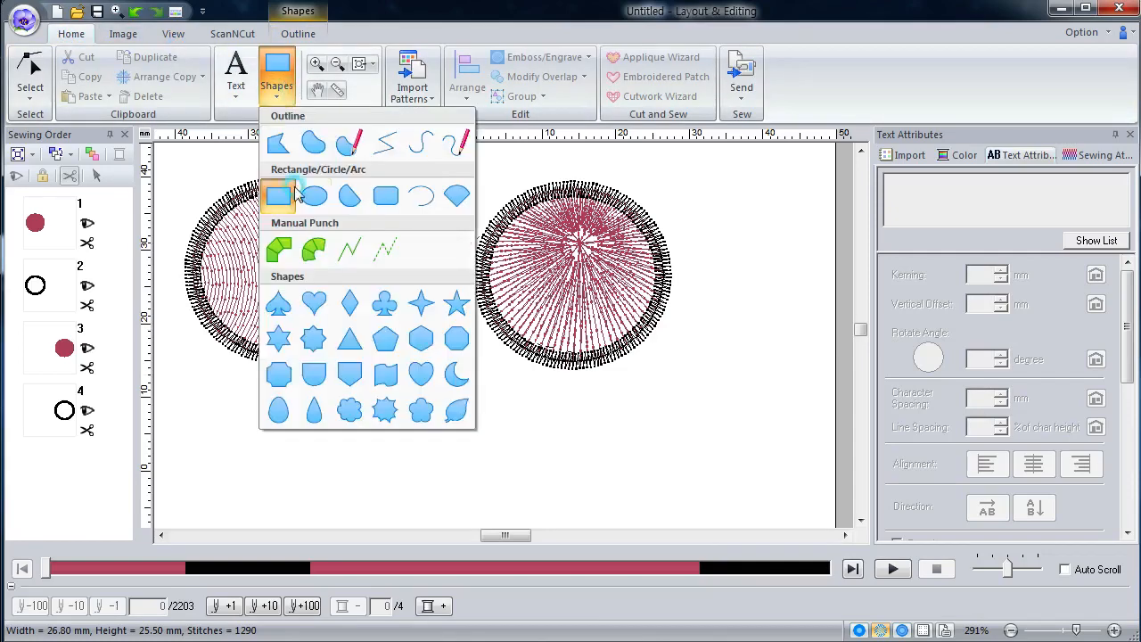
{"action": "left_click", "coordinate": [311, 194]}
{"action": "left_click_drag", "start_coordinate": [257, 389], "coordinate": [345, 479]}
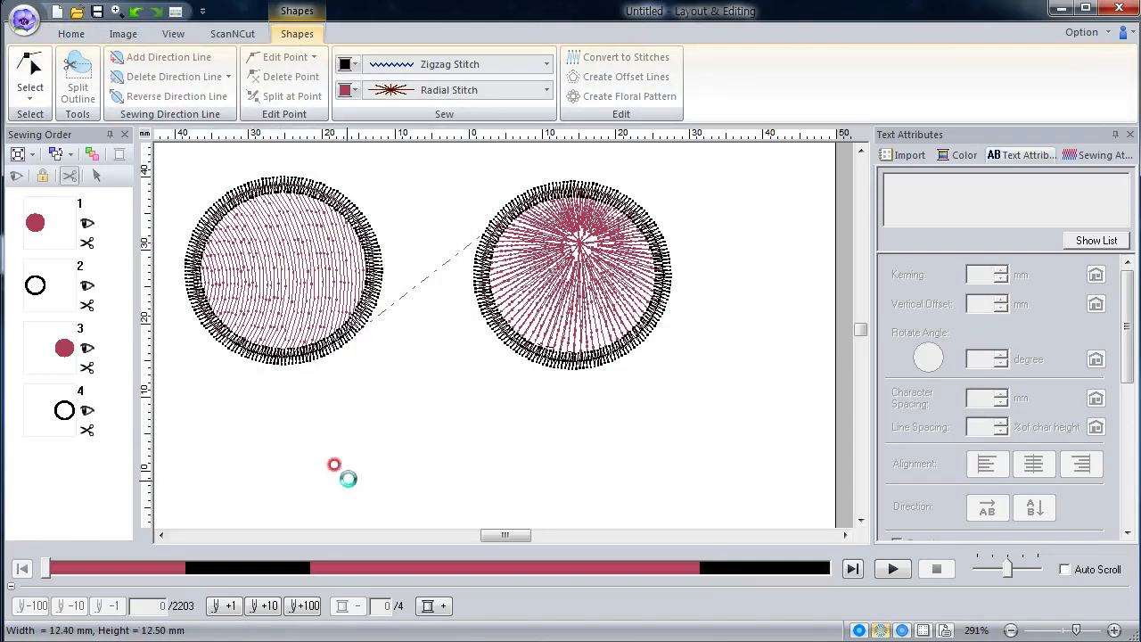
Step: Set the small circle's fill to Prog. Fill Stitch and place three copies beside it to form a row of four
{"action": "left_click", "coordinate": [478, 88]}
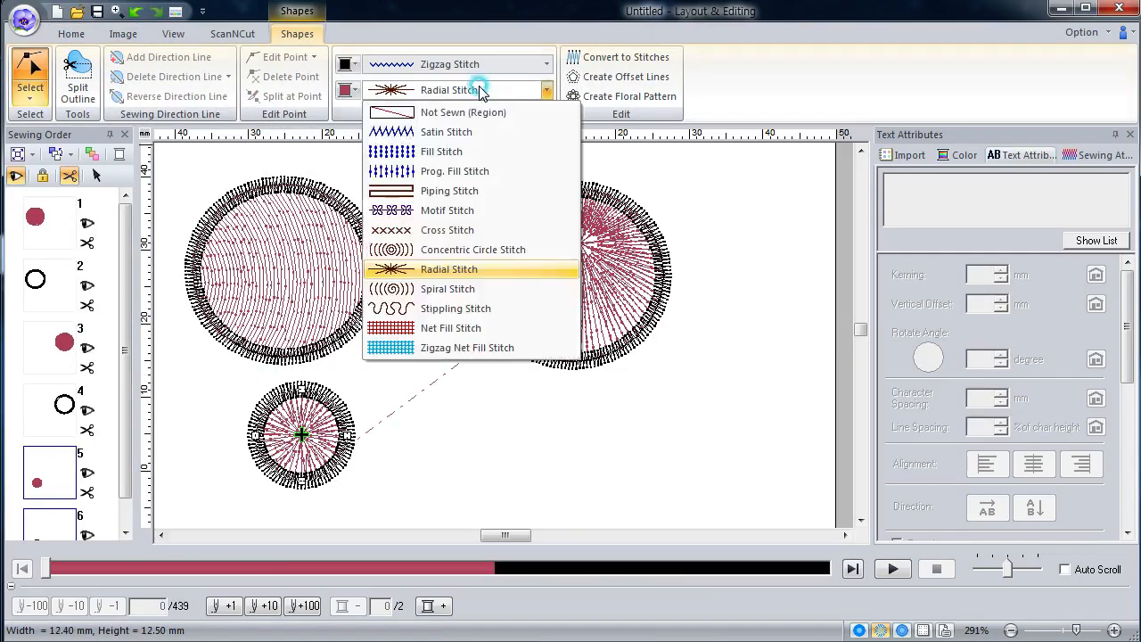
{"action": "left_click", "coordinate": [479, 170]}
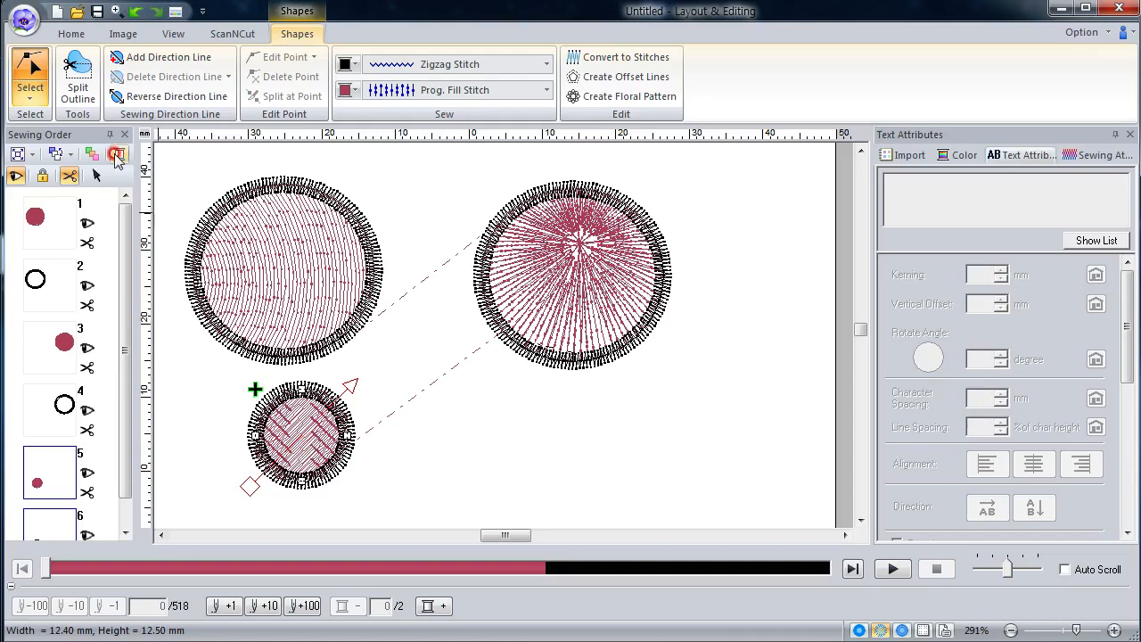
{"action": "left_click", "coordinate": [29, 92]}
{"action": "left_click", "coordinate": [33, 142]}
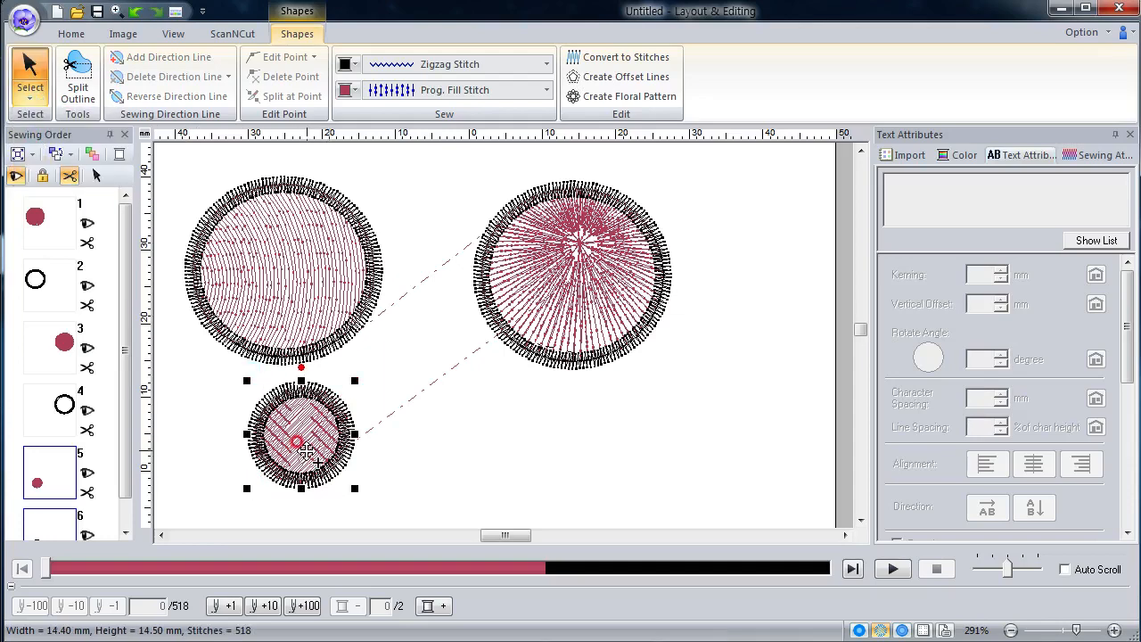
{"action": "left_click_drag", "start_coordinate": [293, 437], "coordinate": [543, 456]}
{"action": "left_click_drag", "start_coordinate": [669, 467], "coordinate": [667, 453]}
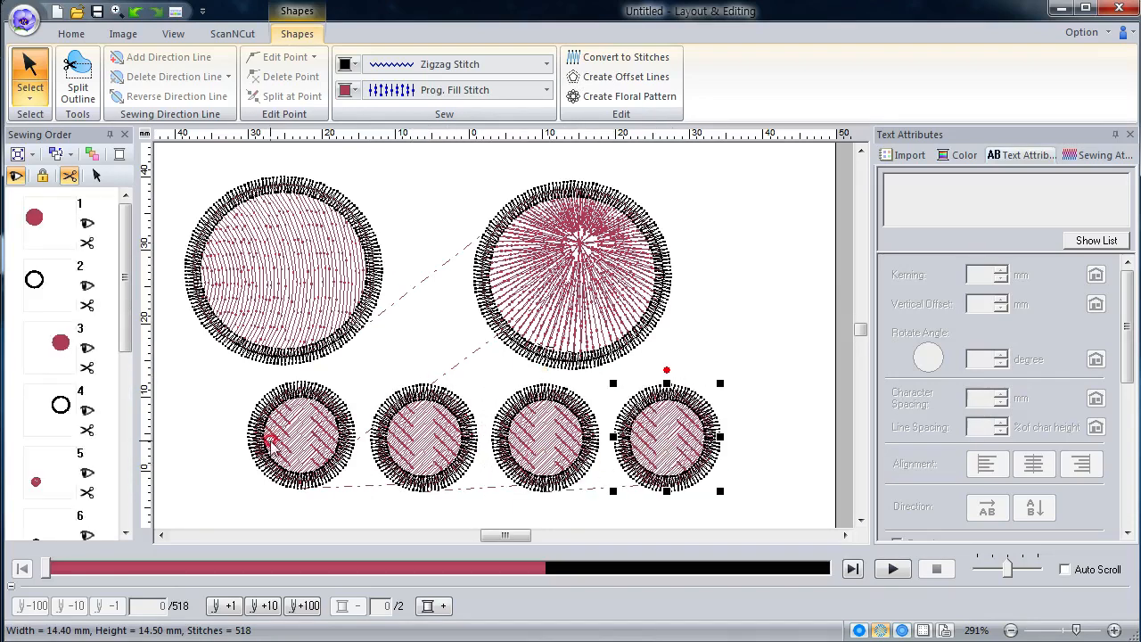
Step: Change the fill of the second small circle in the row to Motif Stitch
{"action": "left_click", "coordinate": [269, 437]}
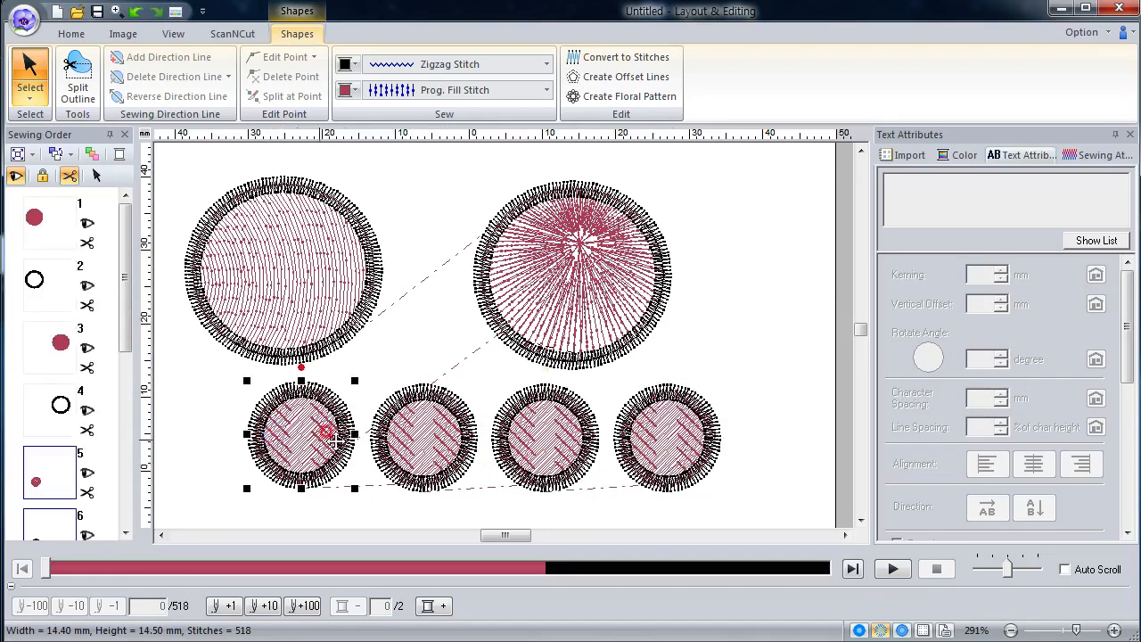
{"action": "left_click", "coordinate": [423, 443]}
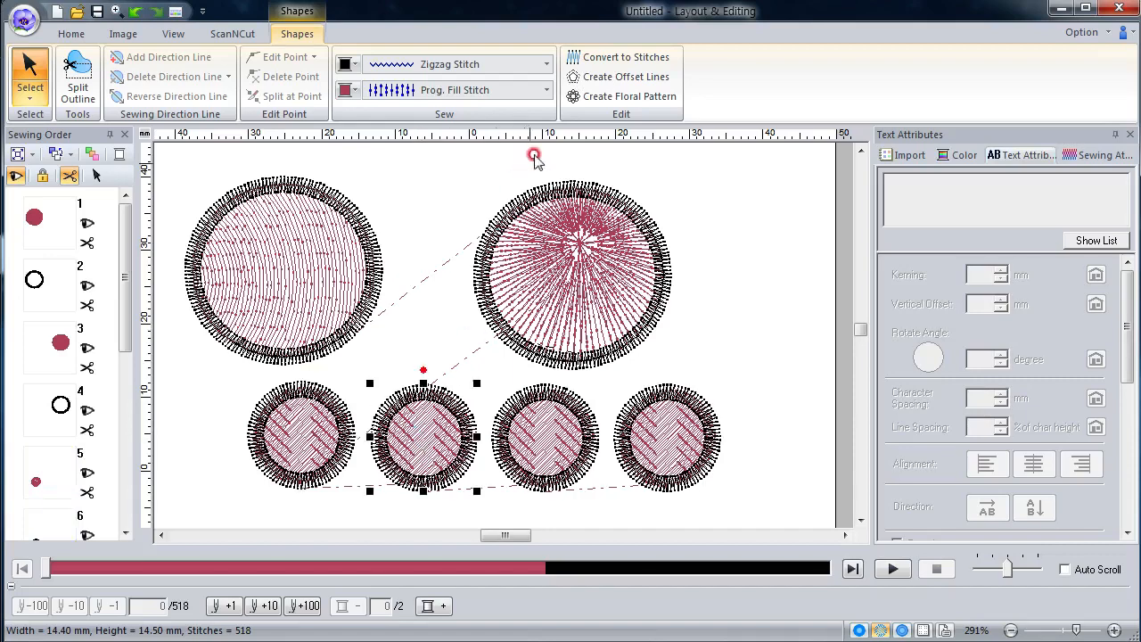
{"action": "left_click", "coordinate": [548, 93]}
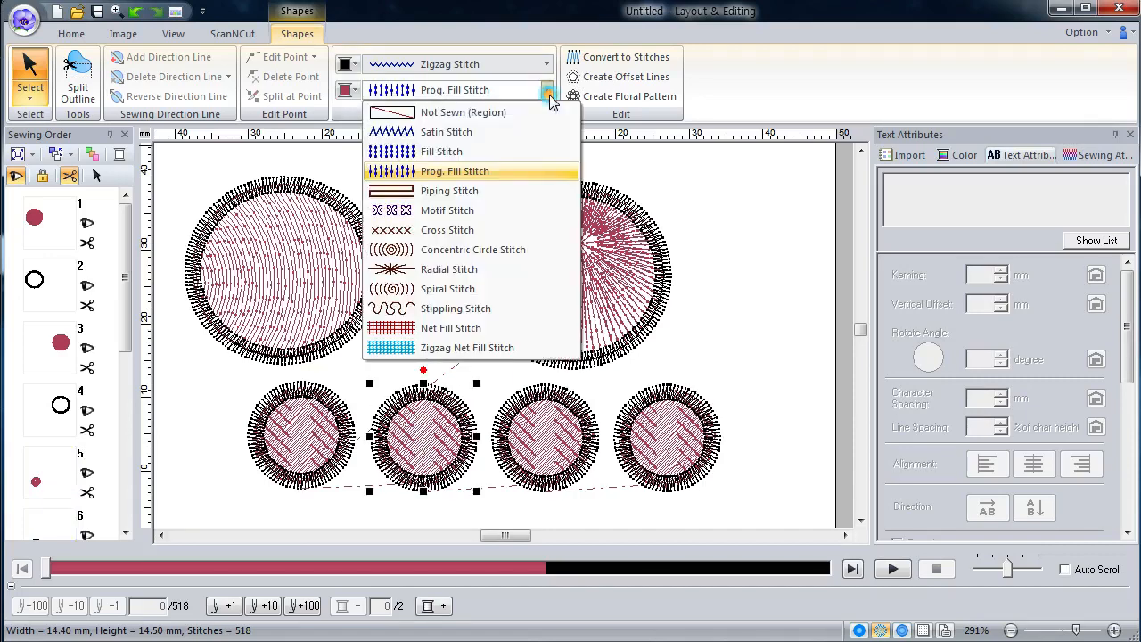
{"action": "left_click", "coordinate": [507, 212]}
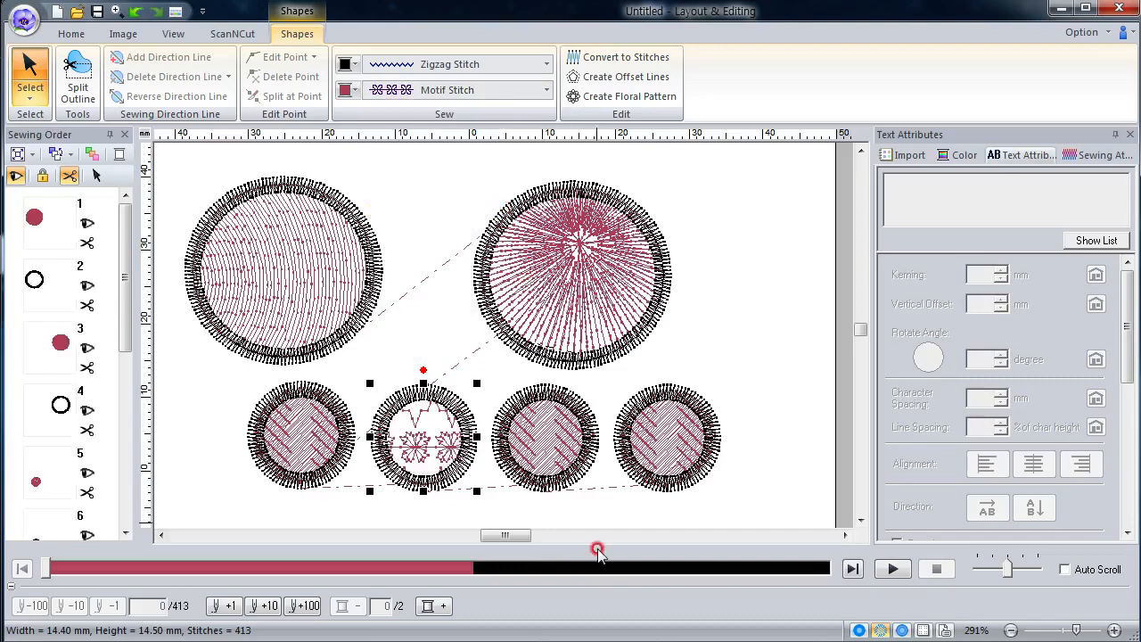
Step: Change the fill of the third small circle in the row to Net Fill Stitch
{"action": "left_click", "coordinate": [541, 450]}
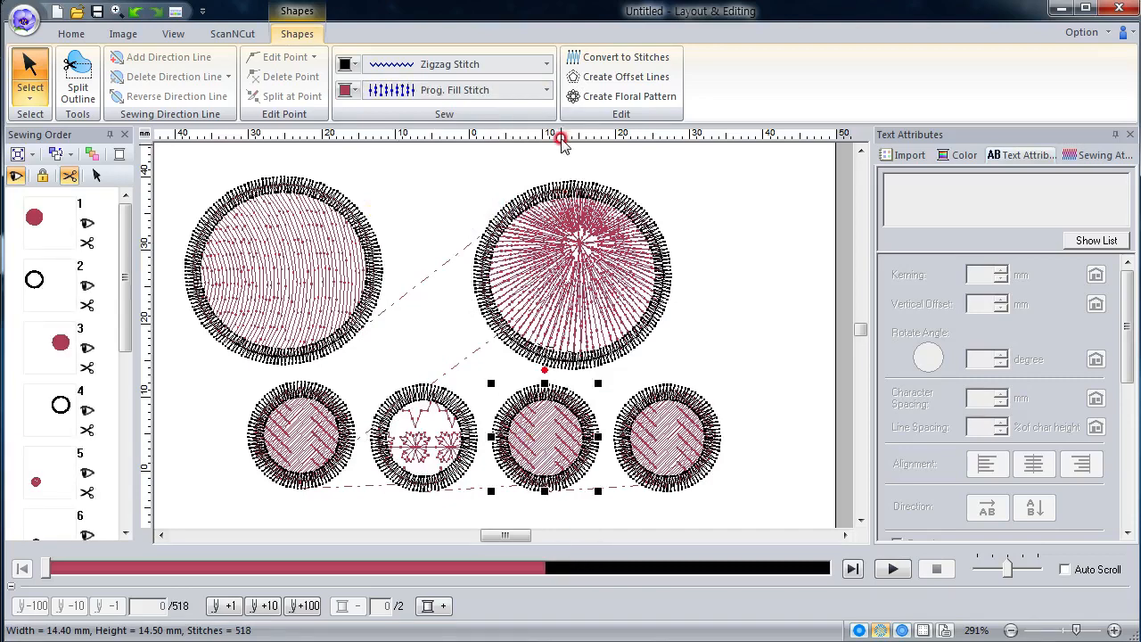
{"action": "left_click", "coordinate": [546, 91]}
{"action": "left_click", "coordinate": [511, 327]}
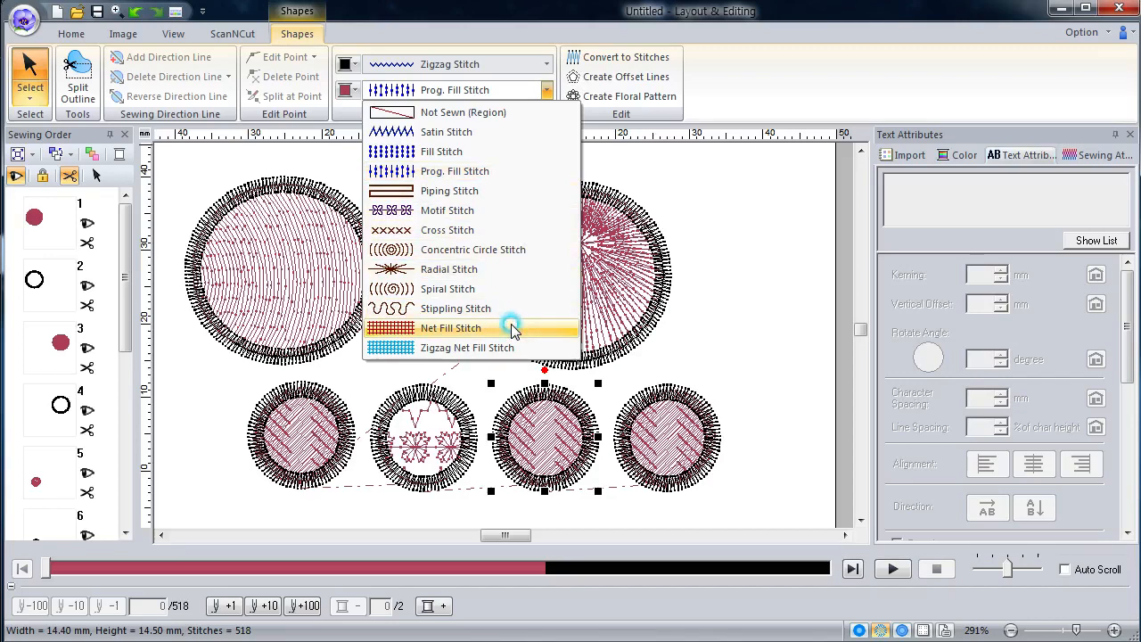
{"action": "left_click", "coordinate": [513, 329]}
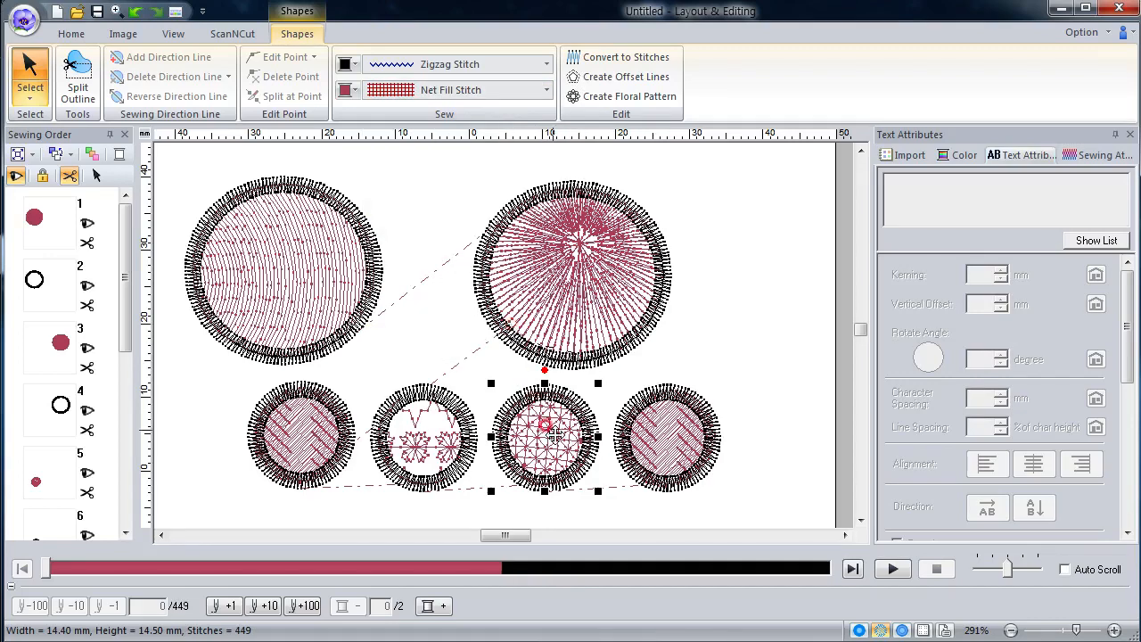
Step: Change the fill of the fourth small circle in the row to Zigzag Net Fill Stitch
{"action": "left_click", "coordinate": [665, 450]}
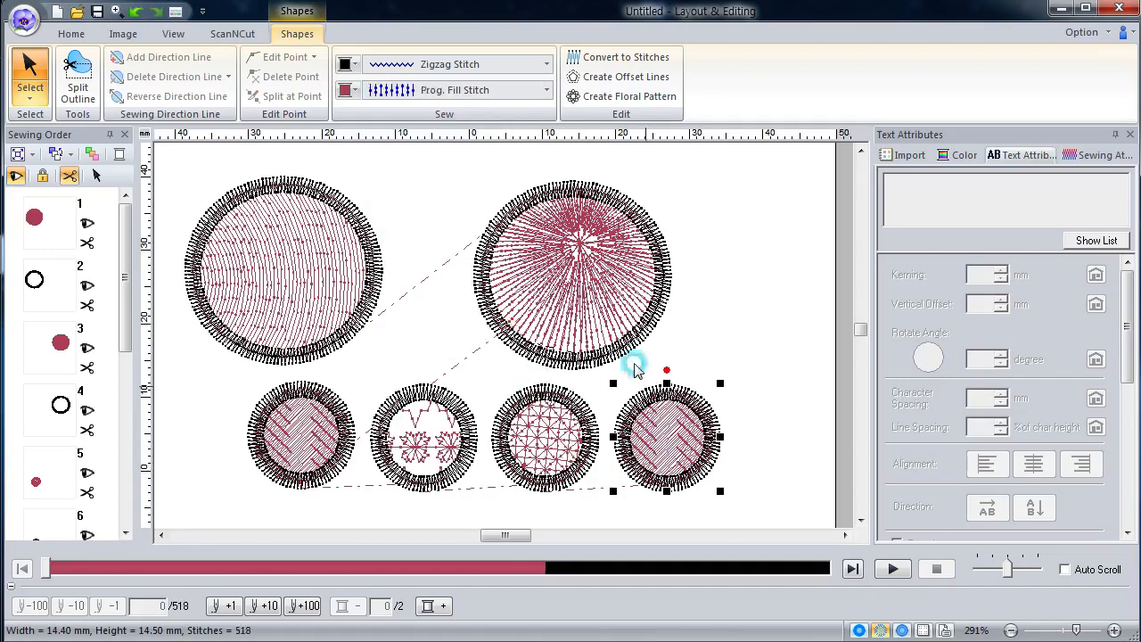
{"action": "left_click", "coordinate": [543, 90]}
{"action": "left_click", "coordinate": [497, 348]}
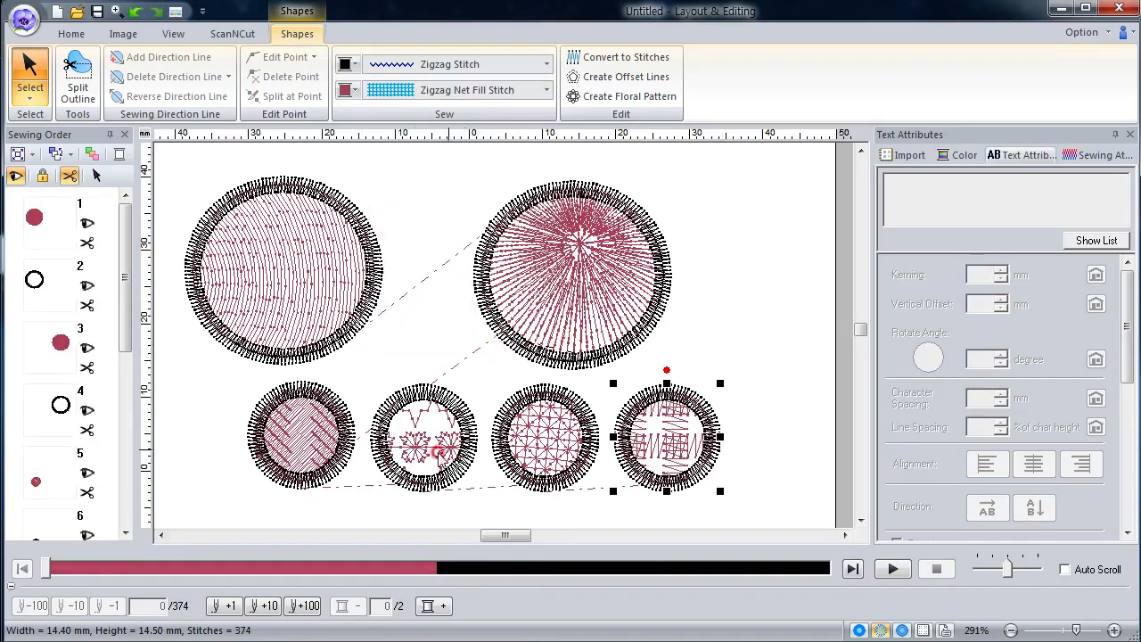
Step: Show the pattern reference point of the Prog. Fill Stitch circle with the Select Point tool and nudge the point slightly upward
{"action": "left_click", "coordinate": [306, 434]}
{"action": "left_click", "coordinate": [48, 103]}
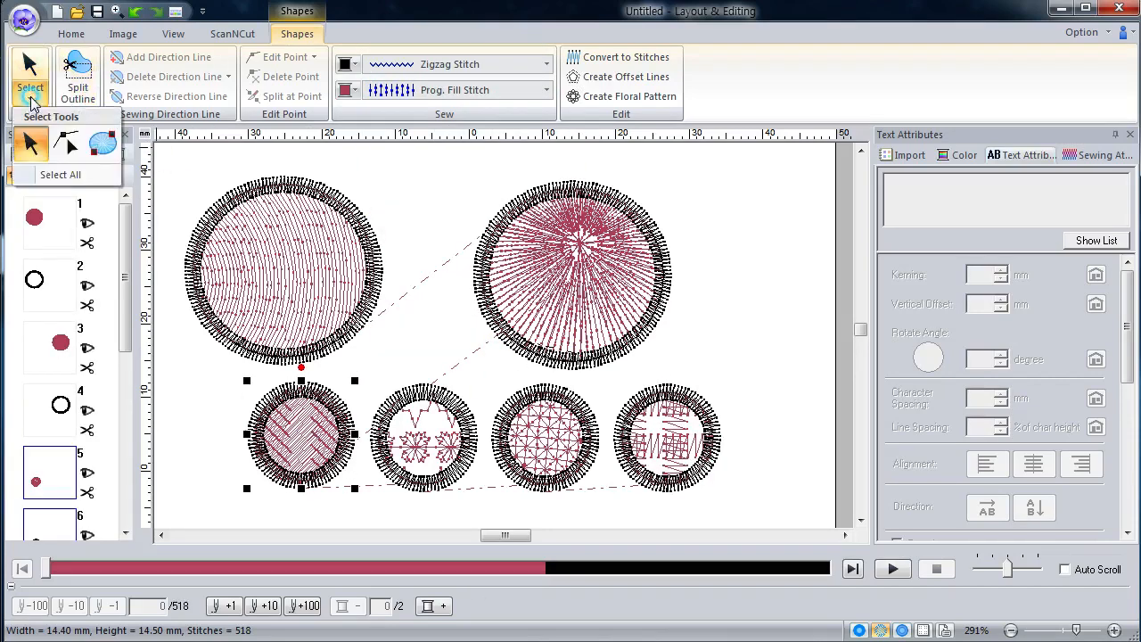
{"action": "left_click", "coordinate": [69, 143]}
{"action": "left_click_drag", "start_coordinate": [300, 429], "coordinate": [255, 390]}
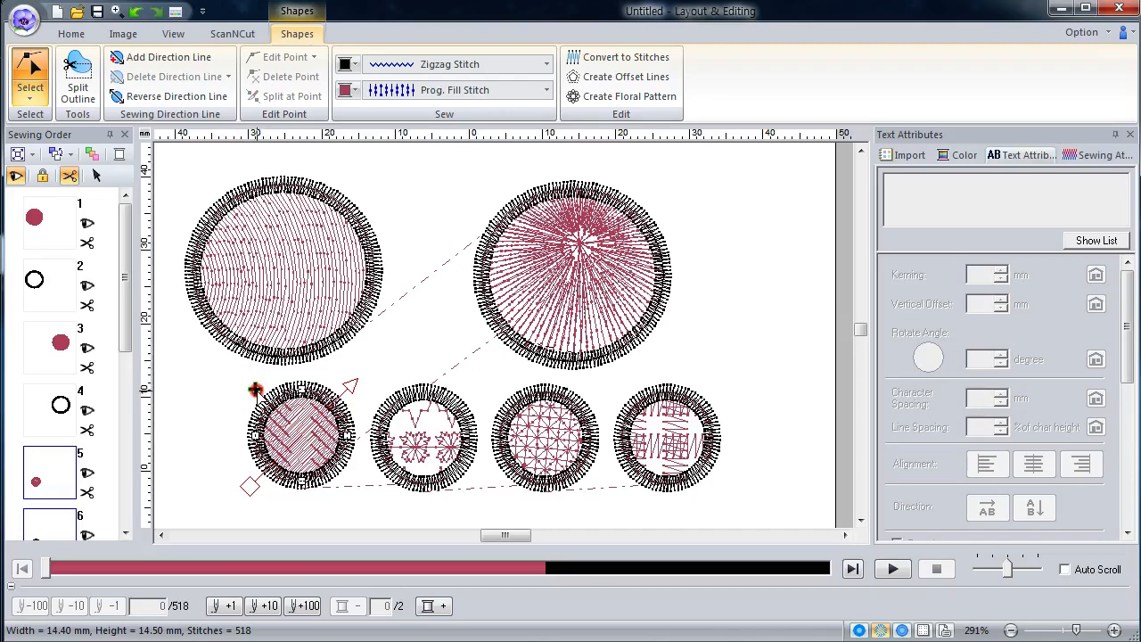
{"action": "left_click_drag", "start_coordinate": [255, 389], "coordinate": [300, 268]}
{"action": "left_click_drag", "start_coordinate": [301, 268], "coordinate": [563, 286]}
{"action": "left_click_drag", "start_coordinate": [563, 285], "coordinate": [255, 389]}
Step: Move the Motif Stitch circle's pattern reference point inside the circle and reposition it near the centre to shift the motifs
{"action": "left_click", "coordinate": [414, 435]}
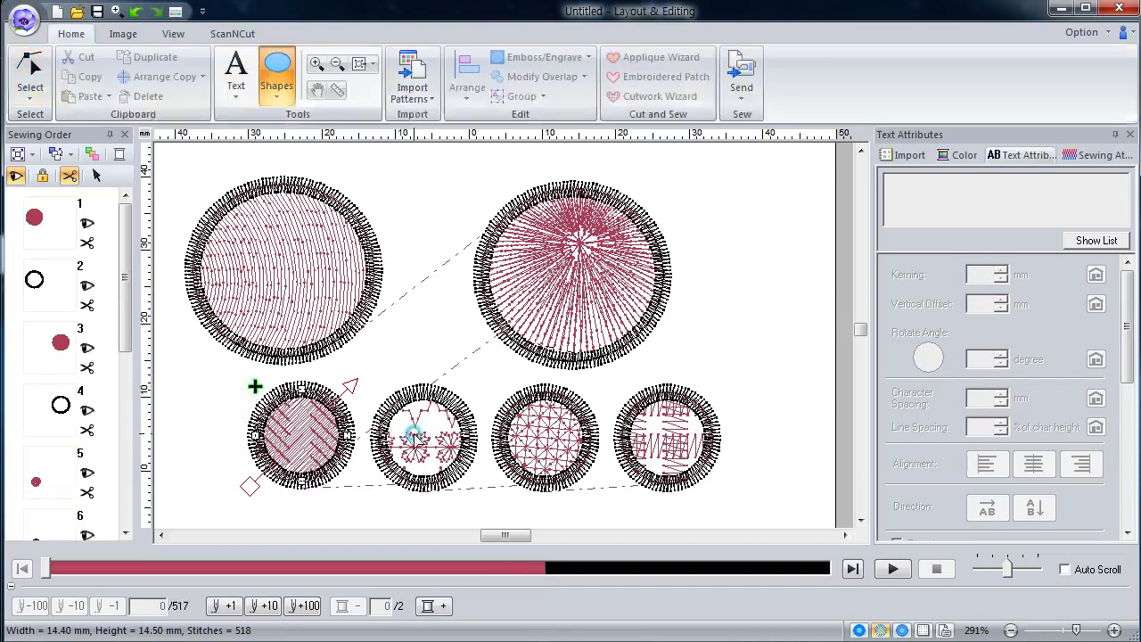
{"action": "left_click_drag", "start_coordinate": [378, 392], "coordinate": [433, 438]}
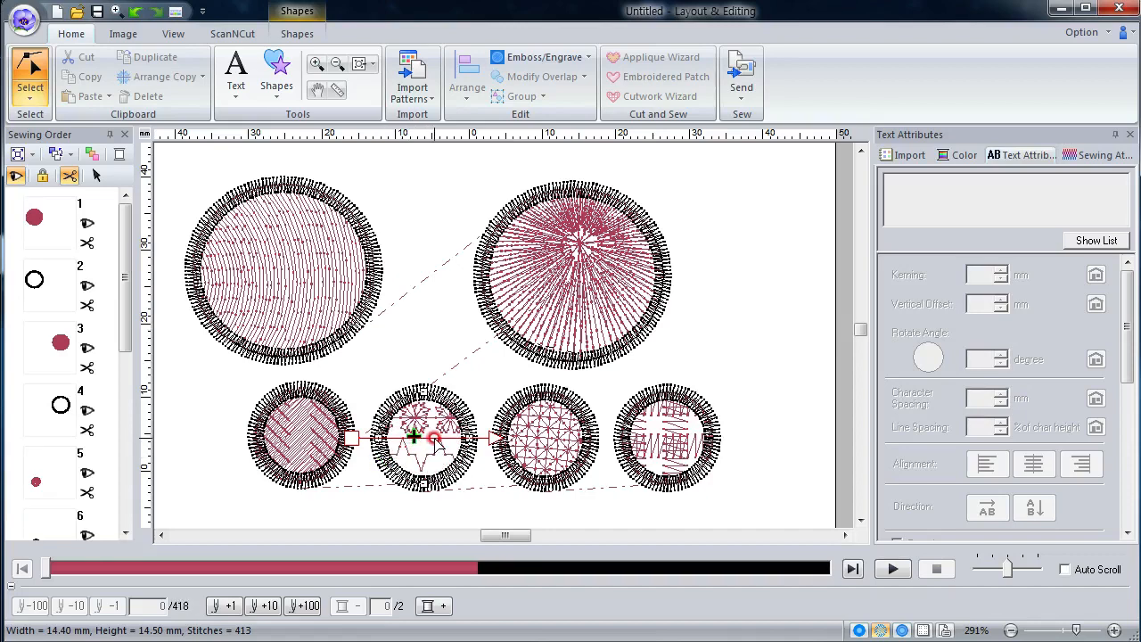
{"action": "scroll", "coordinate": [437, 448], "scroll_direction": "up", "scroll_amount": 3}
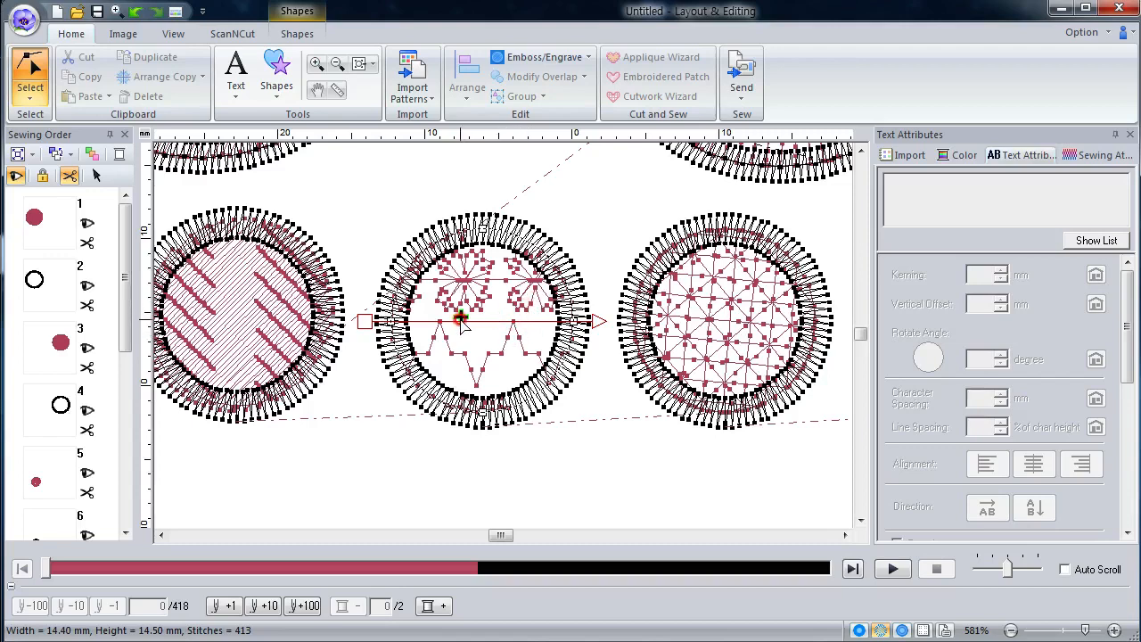
{"action": "left_click_drag", "start_coordinate": [462, 319], "coordinate": [501, 340]}
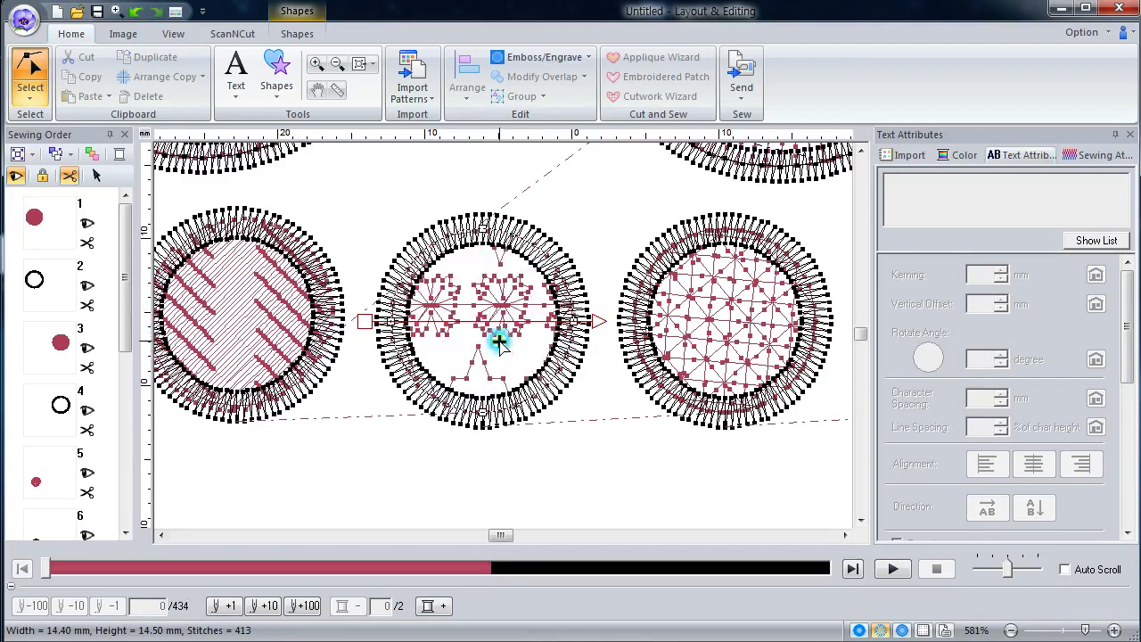
{"action": "left_click_drag", "start_coordinate": [596, 399], "coordinate": [477, 329]}
Step: Move the Net Fill Stitch circle's pattern reference point from outside the circle to the left half of its interior
{"action": "left_click", "coordinate": [705, 347]}
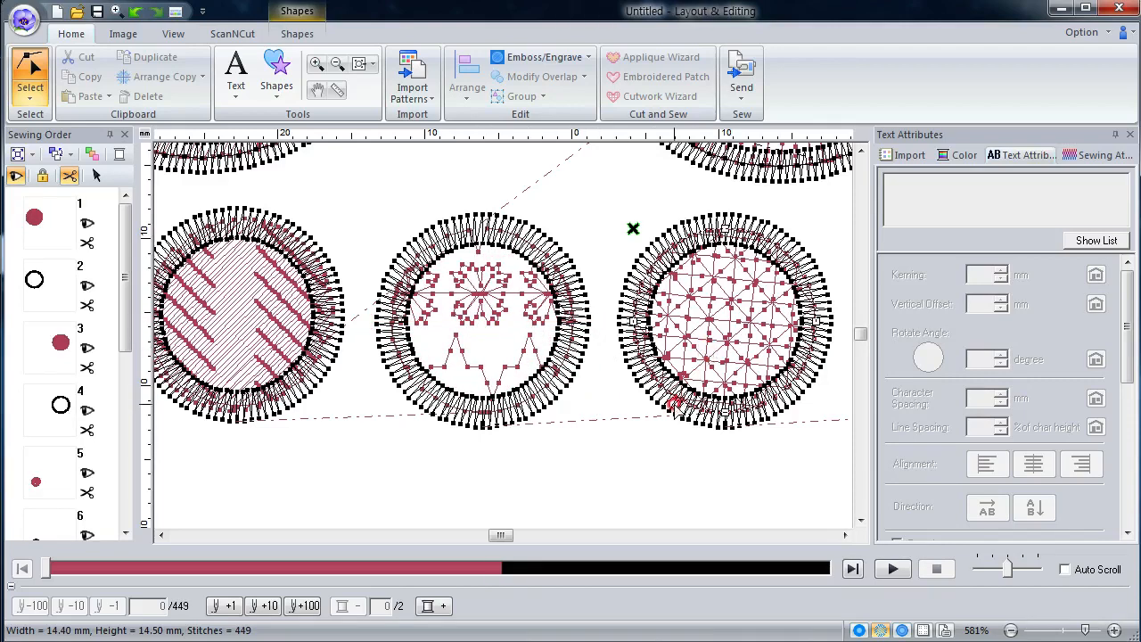
{"action": "left_click_drag", "start_coordinate": [501, 537], "coordinate": [515, 544]}
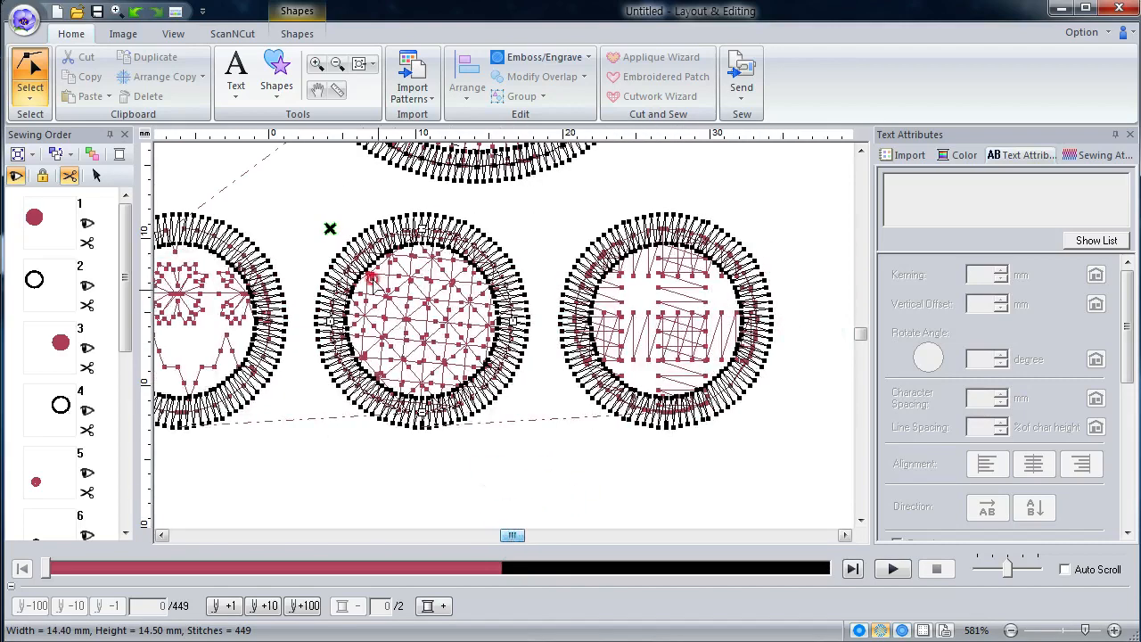
{"action": "mouse_move", "coordinate": [330, 230]}
{"action": "left_mouse_down"}
{"action": "mouse_move", "coordinate": [383, 301]}
{"action": "mouse_move", "coordinate": [434, 320]}
{"action": "mouse_move", "coordinate": [449, 343]}
{"action": "mouse_move", "coordinate": [419, 337]}
{"action": "mouse_move", "coordinate": [407, 308]}
{"action": "left_mouse_up"}
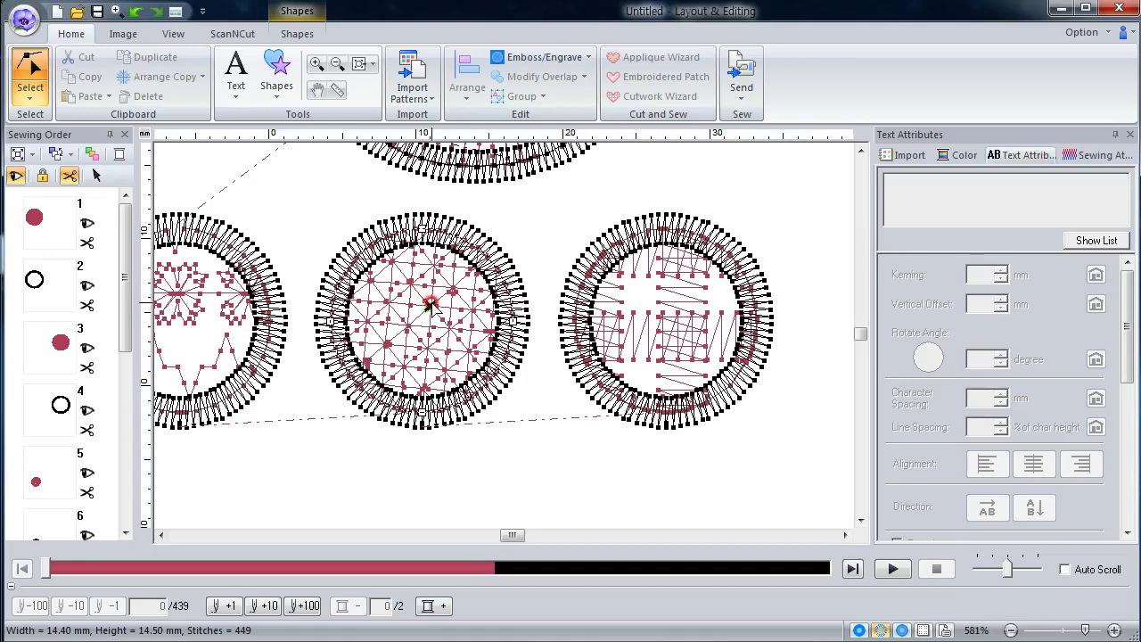
{"action": "mouse_move", "coordinate": [430, 306]}
{"action": "left_mouse_down"}
{"action": "mouse_move", "coordinate": [438, 323]}
{"action": "mouse_move", "coordinate": [413, 332]}
{"action": "mouse_move", "coordinate": [384, 321]}
{"action": "mouse_move", "coordinate": [380, 332]}
{"action": "left_mouse_up"}
Step: Set the net fill's direction to 0 degrees in the sewing attributes and shift its reference point slightly to the right
{"action": "left_click", "coordinate": [1099, 156]}
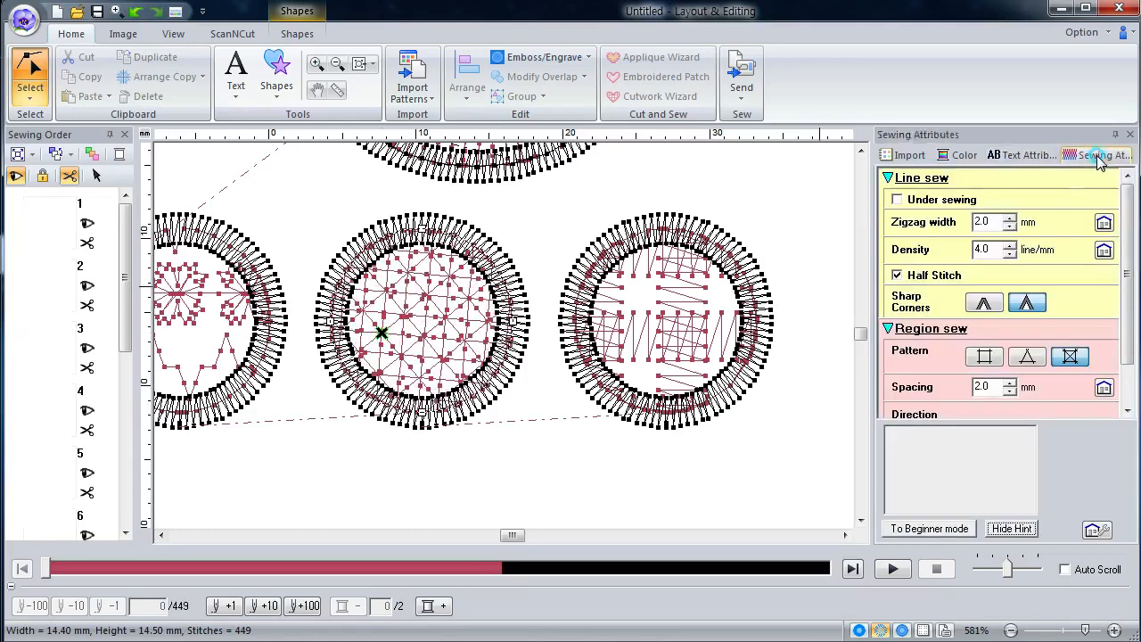
{"action": "left_click_drag", "start_coordinate": [1128, 269], "coordinate": [1125, 362]}
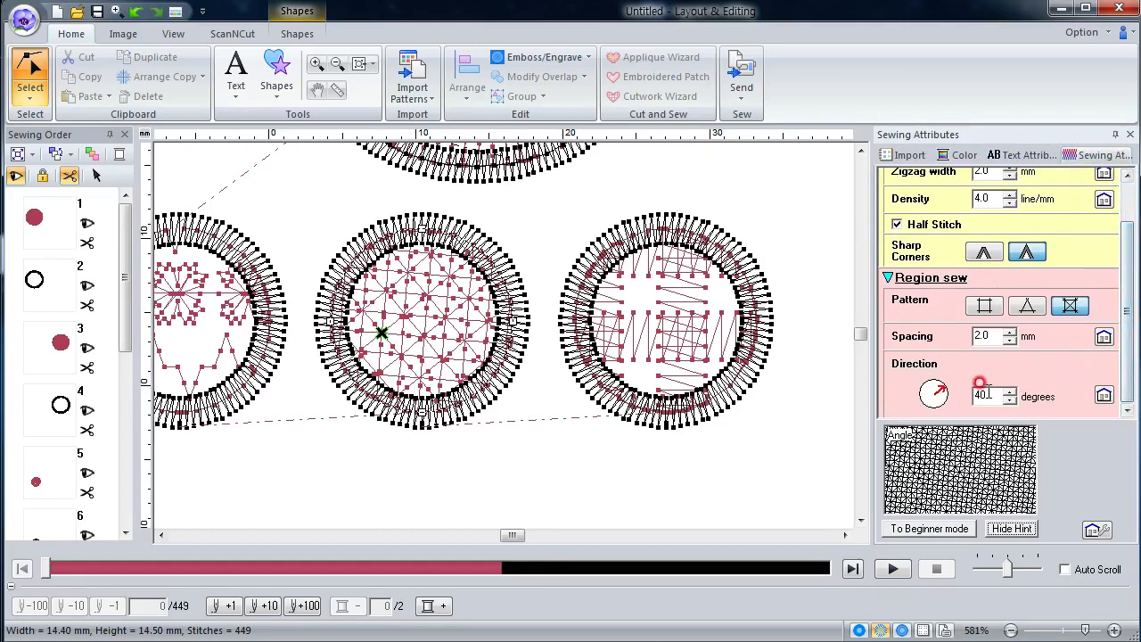
{"action": "left_click", "coordinate": [952, 396]}
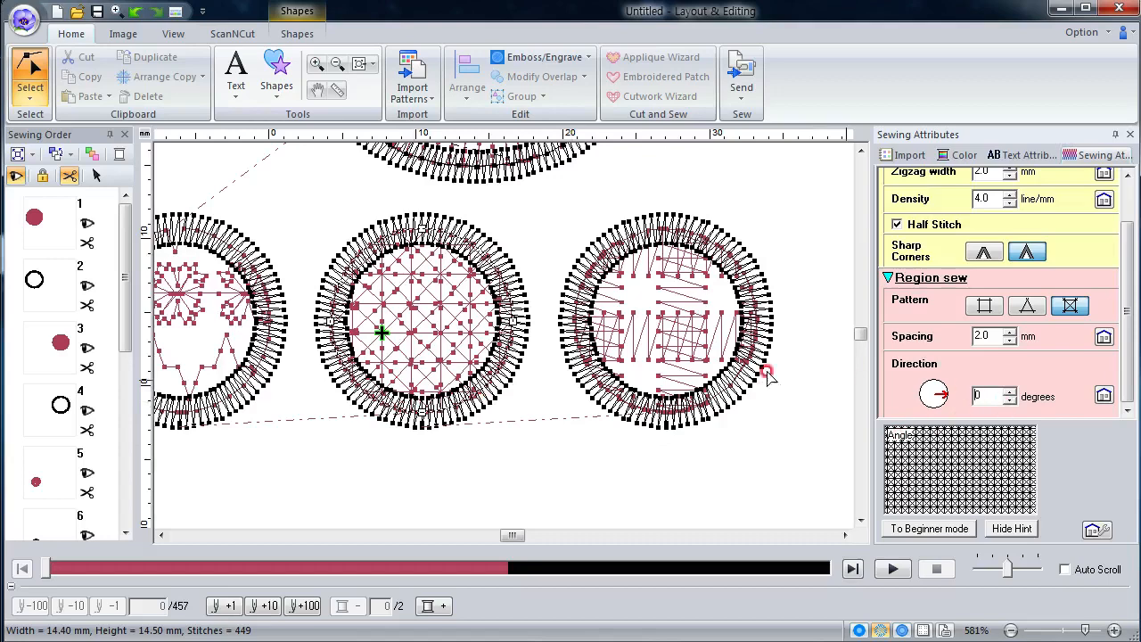
{"action": "left_click", "coordinate": [391, 332]}
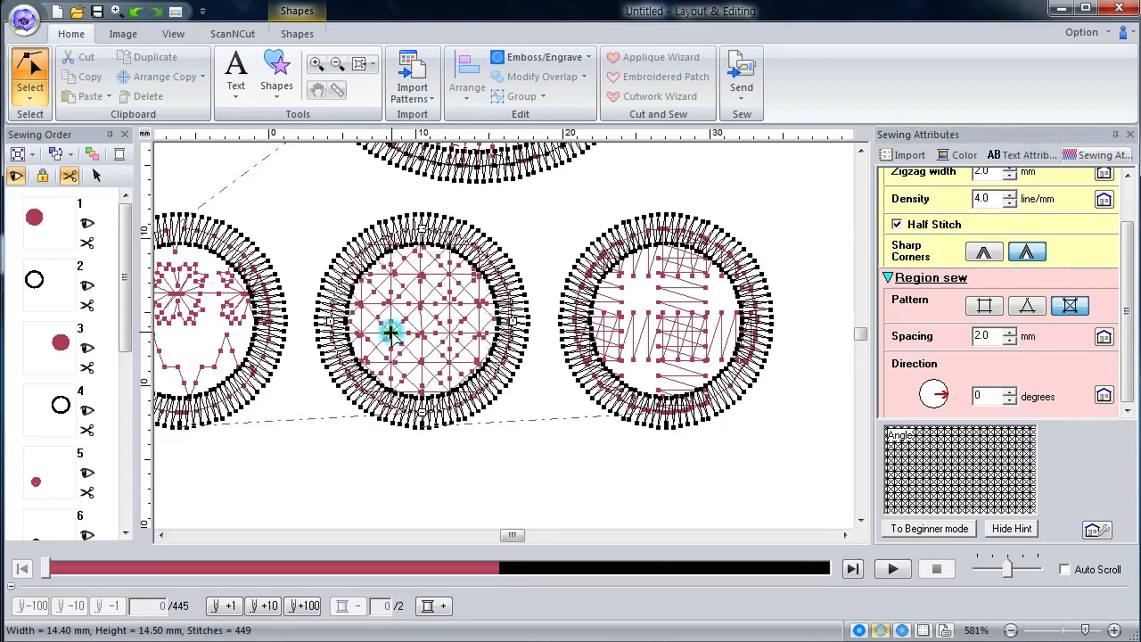
Step: Set the net fill's direction to 45 degrees and move its reference point to the right half of the circle
{"action": "left_click", "coordinate": [952, 398]}
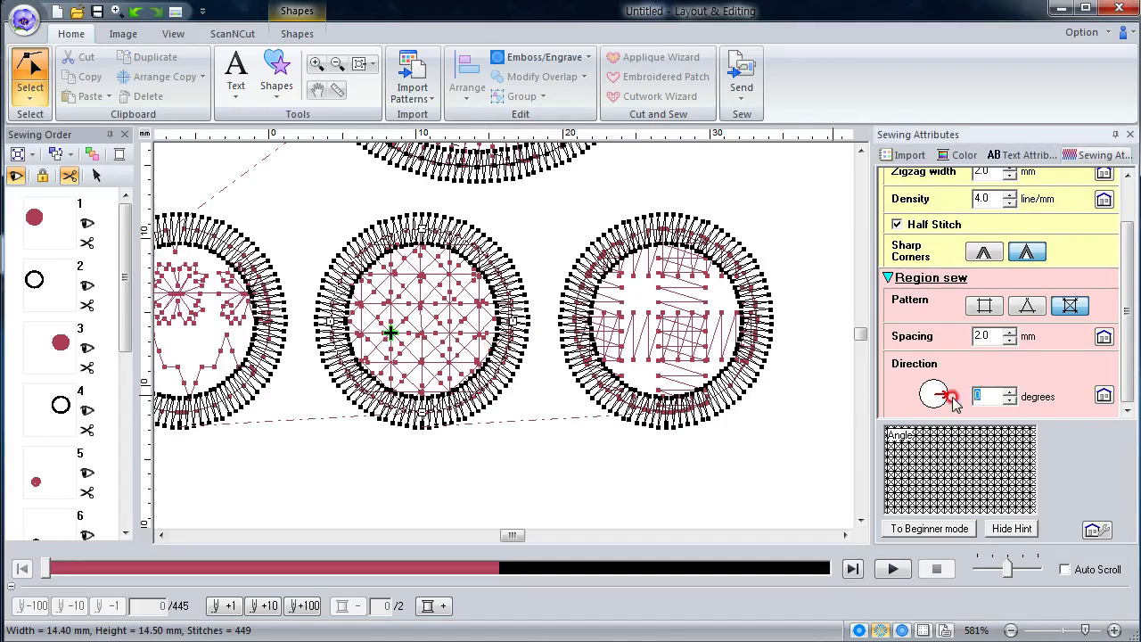
{"action": "type", "text": "45"}
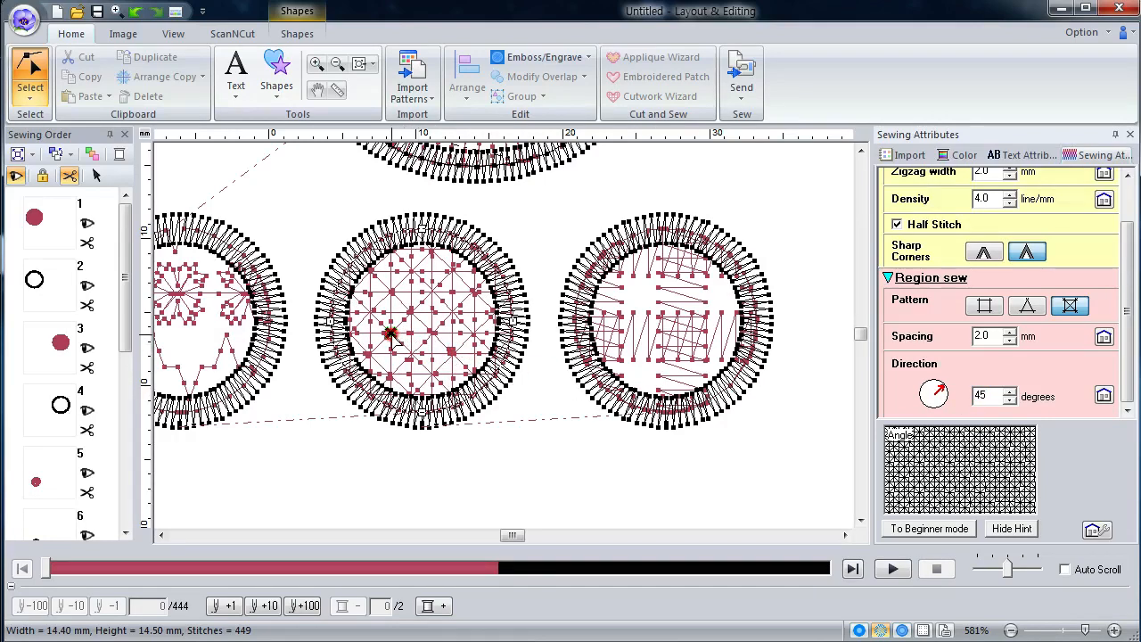
{"action": "mouse_move", "coordinate": [390, 334]}
{"action": "left_mouse_down"}
{"action": "mouse_move", "coordinate": [460, 331]}
{"action": "mouse_move", "coordinate": [465, 361]}
{"action": "mouse_move", "coordinate": [461, 326]}
{"action": "left_mouse_up"}
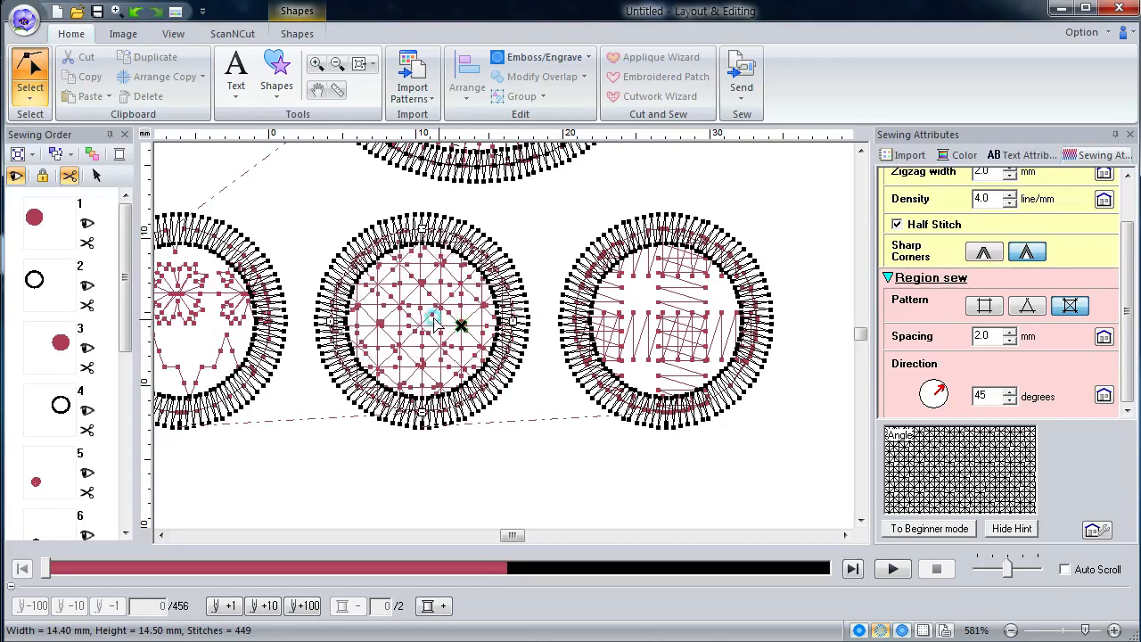
Step: Move the Zigzag Net Fill Stitch circle's pattern reference point from outside the circle to near its centre
{"action": "left_click", "coordinate": [723, 372]}
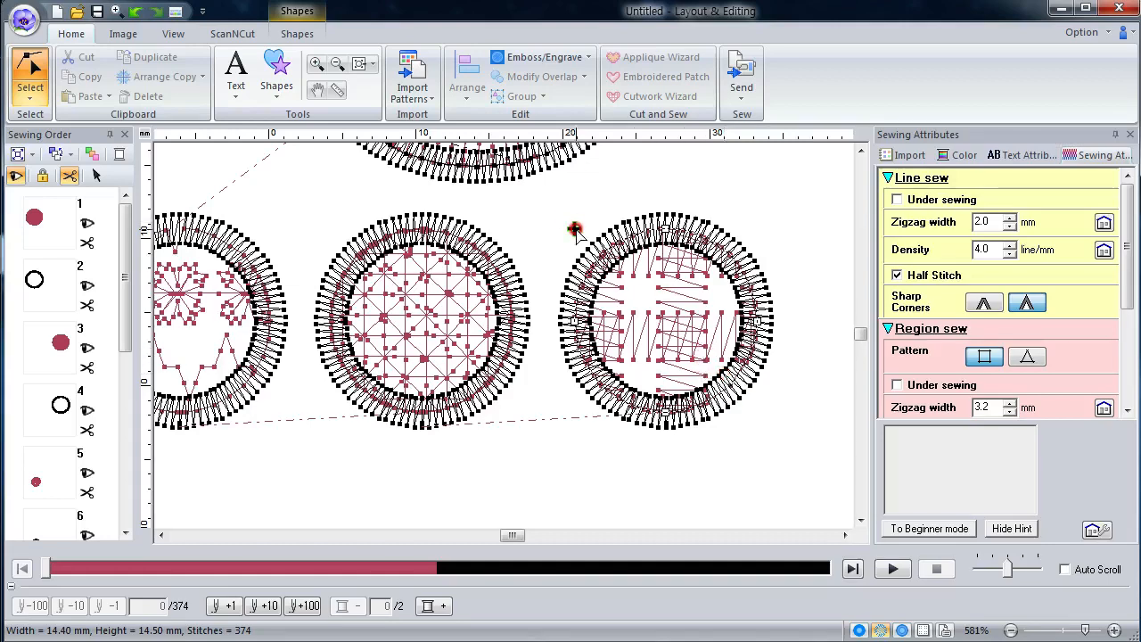
{"action": "mouse_move", "coordinate": [650, 306]}
{"action": "left_mouse_down"}
{"action": "mouse_move", "coordinate": [697, 343]}
{"action": "mouse_move", "coordinate": [667, 306]}
{"action": "mouse_move", "coordinate": [630, 298]}
{"action": "mouse_move", "coordinate": [627, 342]}
{"action": "mouse_move", "coordinate": [685, 331]}
{"action": "mouse_move", "coordinate": [647, 326]}
{"action": "left_mouse_up"}
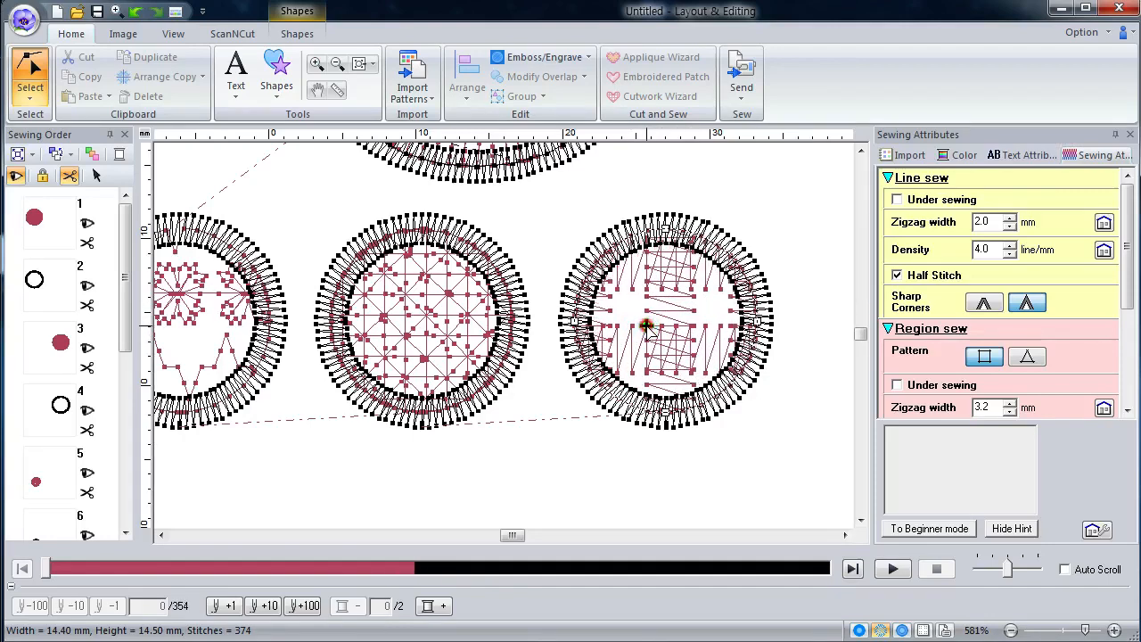
Step: Select the Prog. Fill Stitch circle again and move its pattern reference point inside the circle, left of centre
{"action": "scroll", "coordinate": [613, 333], "scroll_direction": "up", "scroll_amount": 6}
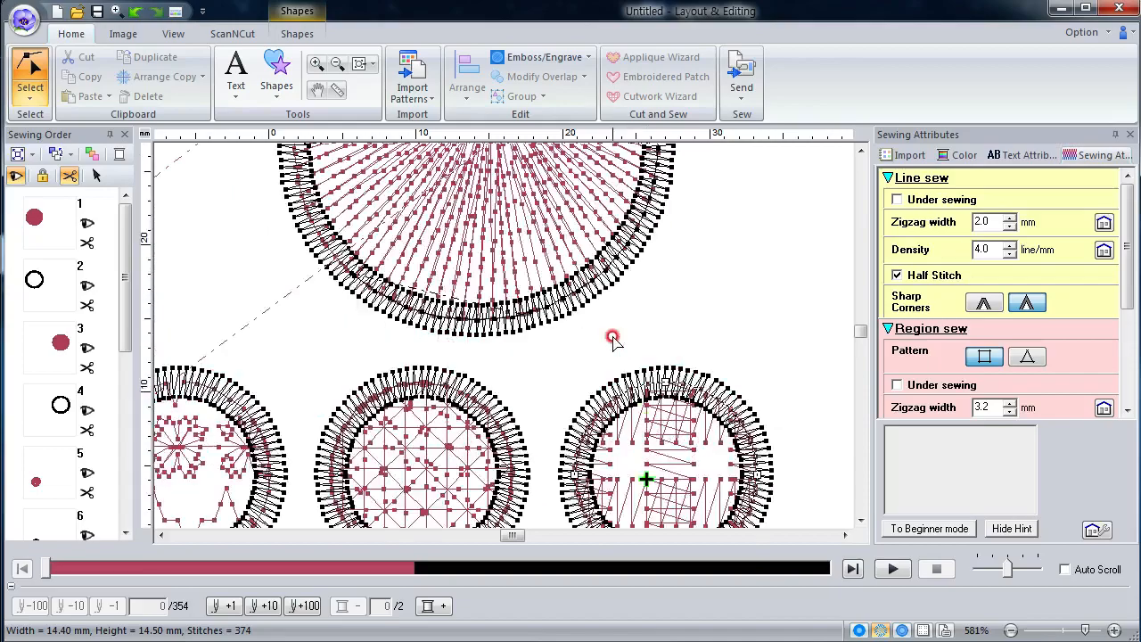
{"action": "scroll", "coordinate": [614, 333], "scroll_direction": "down", "scroll_amount": 5}
{"action": "scroll", "coordinate": [517, 339], "scroll_direction": "down", "scroll_amount": 2}
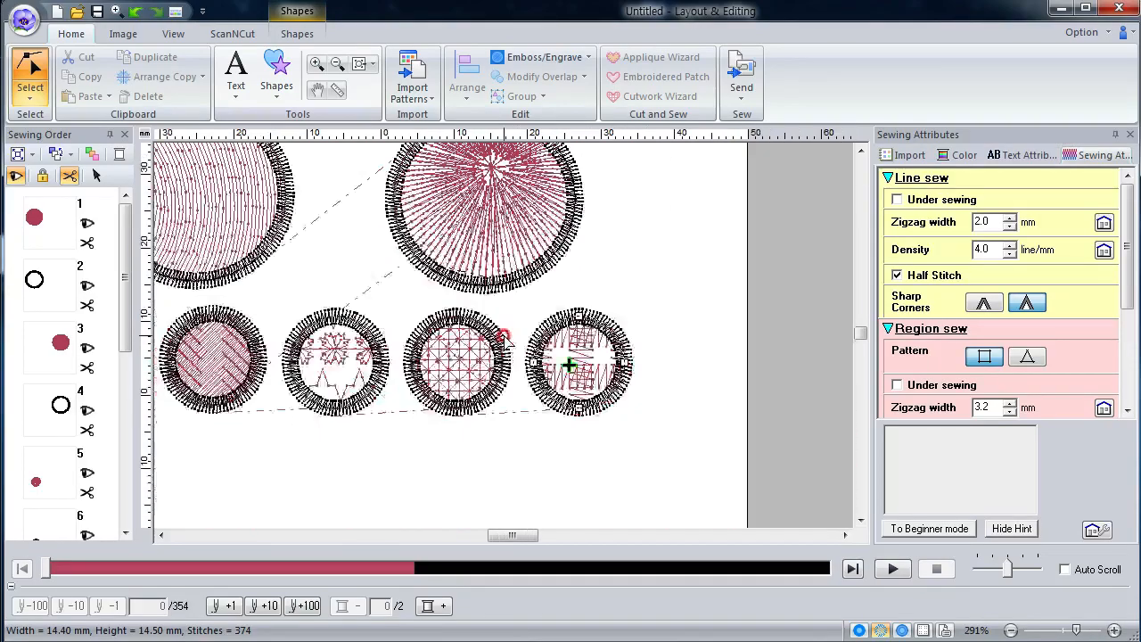
{"action": "left_click_drag", "start_coordinate": [535, 536], "coordinate": [506, 533]}
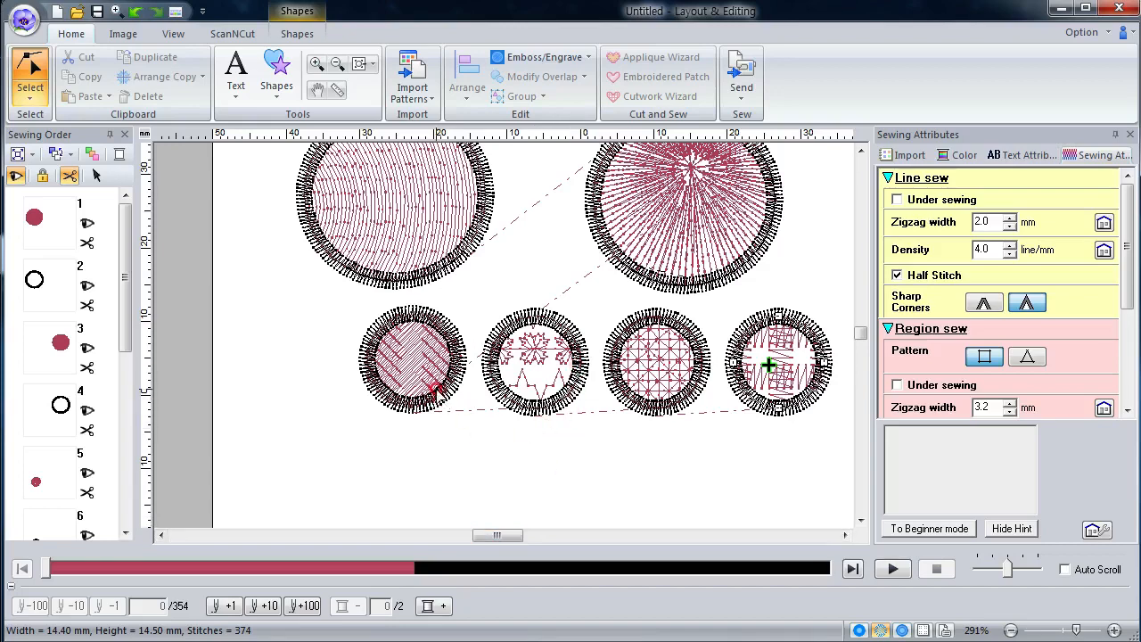
{"action": "left_click", "coordinate": [433, 368]}
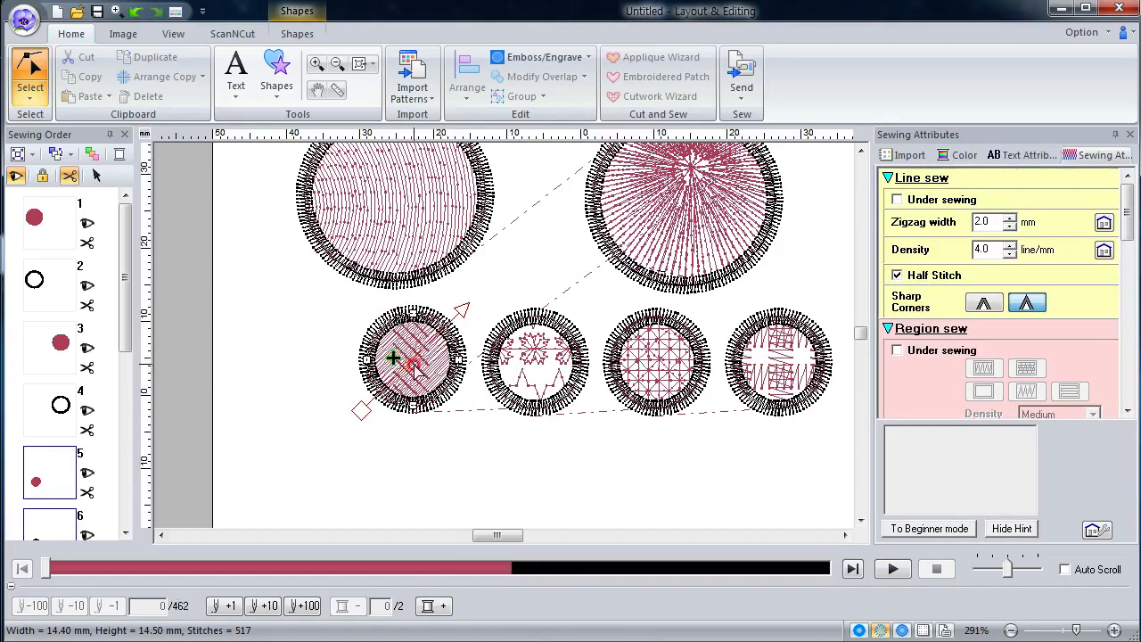
Step: Move the Prog. Fill Stitch circle's pattern reference point outside the circle, and back inside, slightly below left of its centre
{"action": "mouse_move", "coordinate": [394, 357]}
{"action": "left_mouse_down"}
{"action": "mouse_move", "coordinate": [419, 357]}
{"action": "mouse_move", "coordinate": [407, 355]}
{"action": "left_mouse_up"}
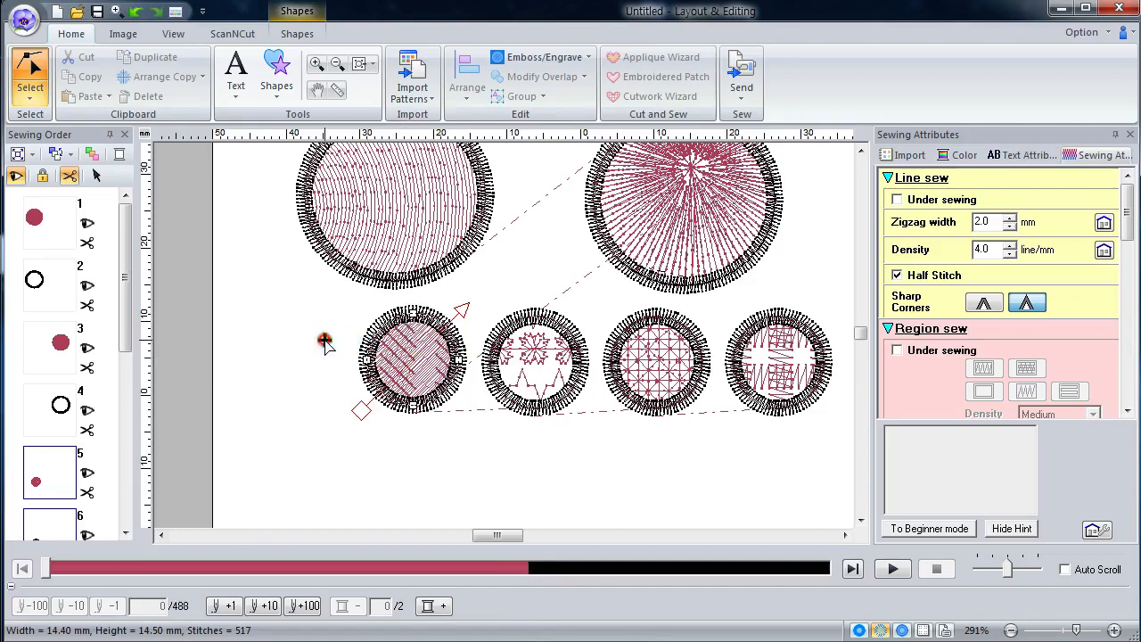
{"action": "left_click_drag", "start_coordinate": [324, 344], "coordinate": [401, 368]}
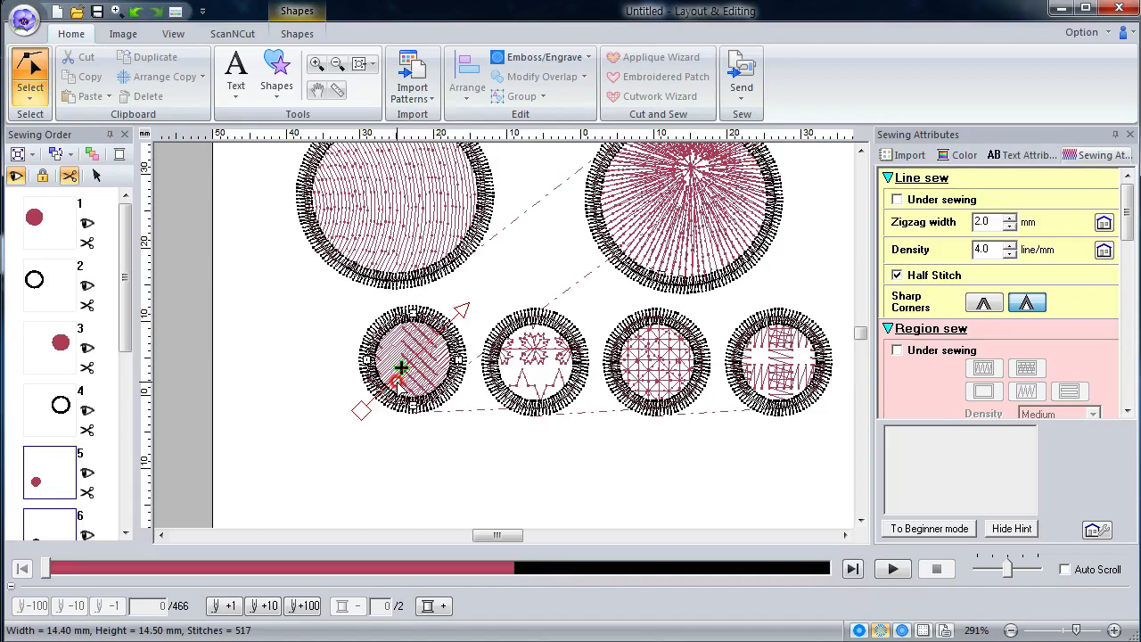
Step: Select the large Concentric Circle Stitch circle with the point editing tool and change its region sew type to Satin Stitch
{"action": "left_click", "coordinate": [425, 222]}
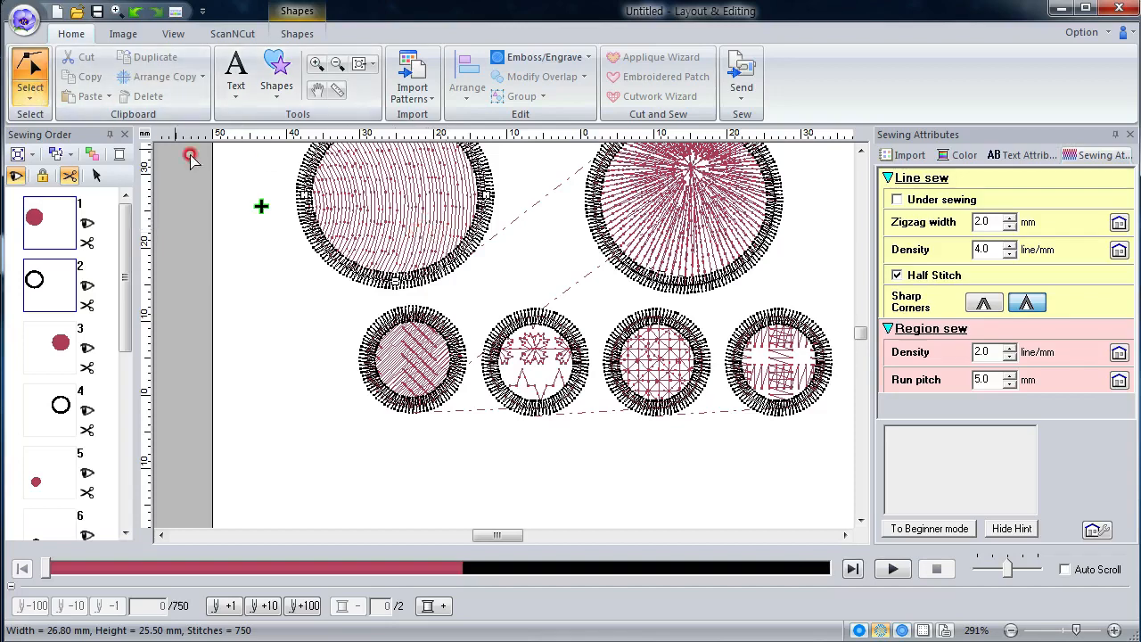
{"action": "scroll", "coordinate": [392, 239], "scroll_direction": "up", "scroll_amount": 2}
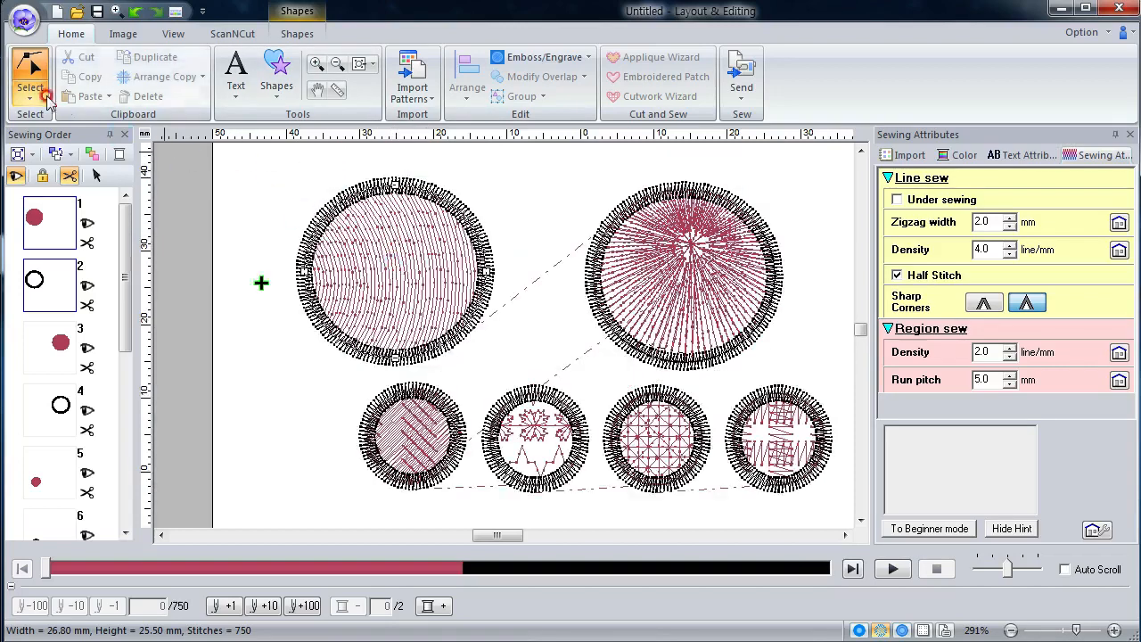
{"action": "left_click", "coordinate": [30, 92]}
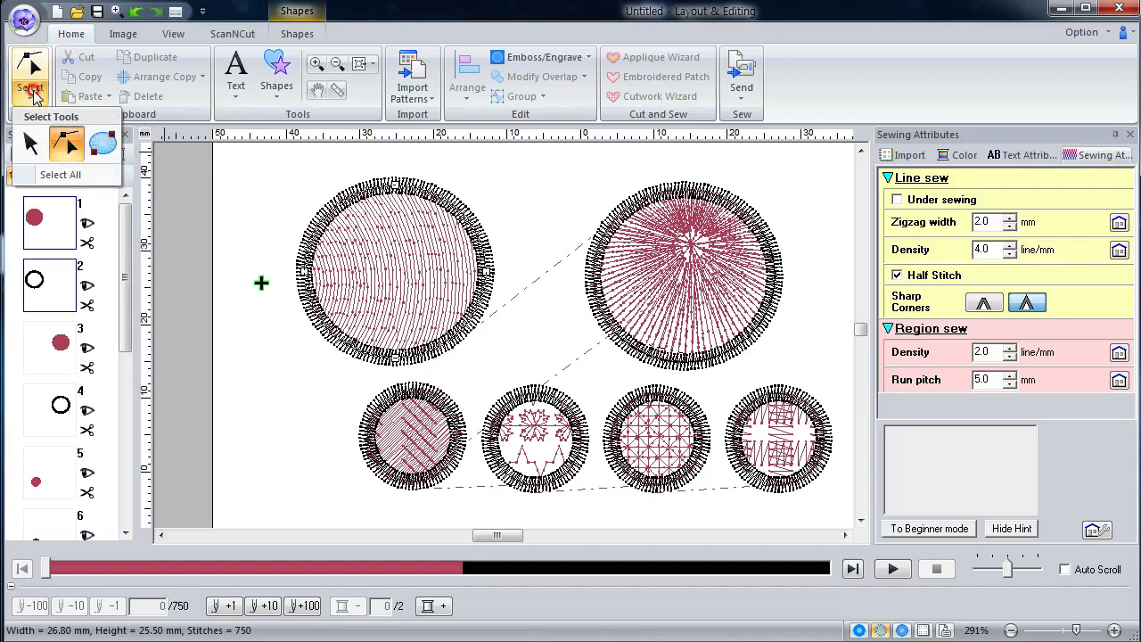
{"action": "left_click", "coordinate": [66, 143]}
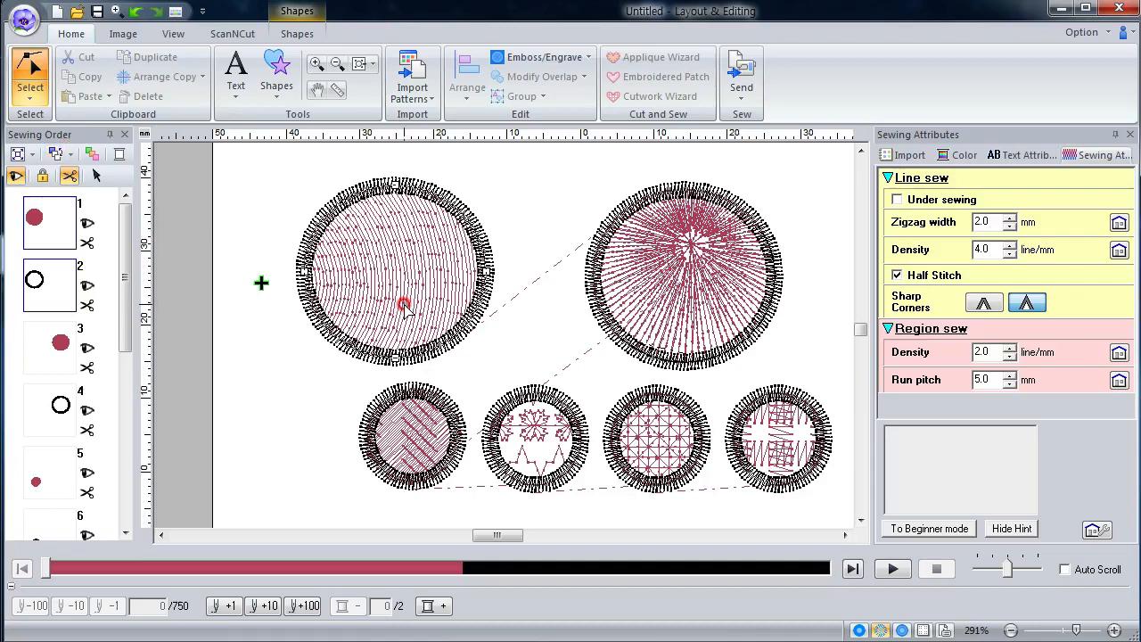
{"action": "left_click", "coordinate": [312, 33]}
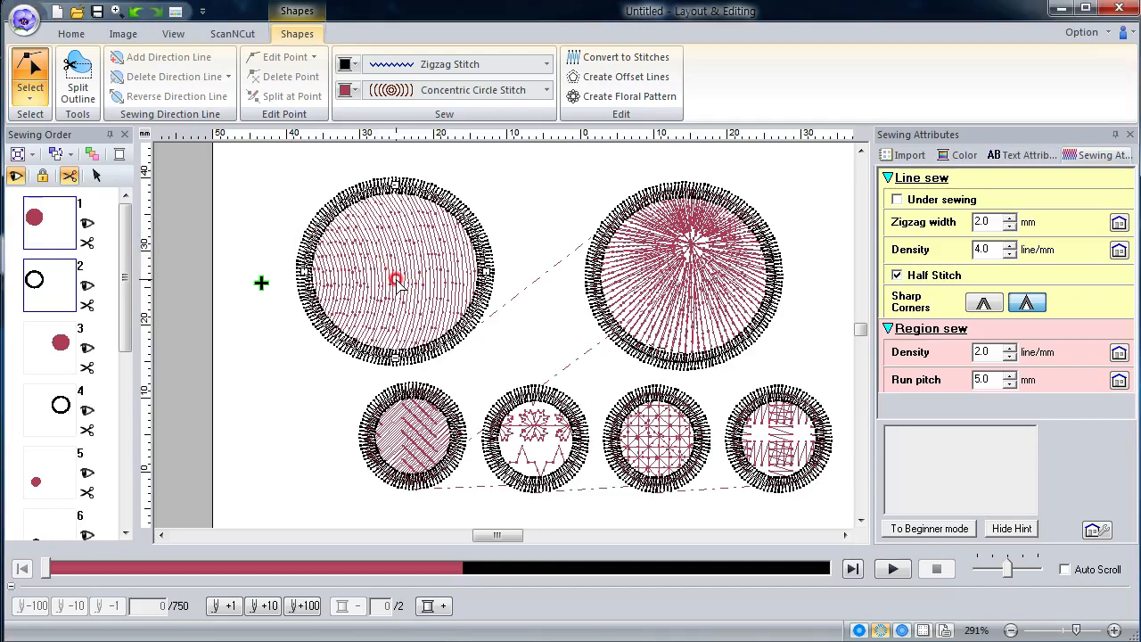
{"action": "left_click", "coordinate": [492, 93]}
{"action": "left_click", "coordinate": [472, 131]}
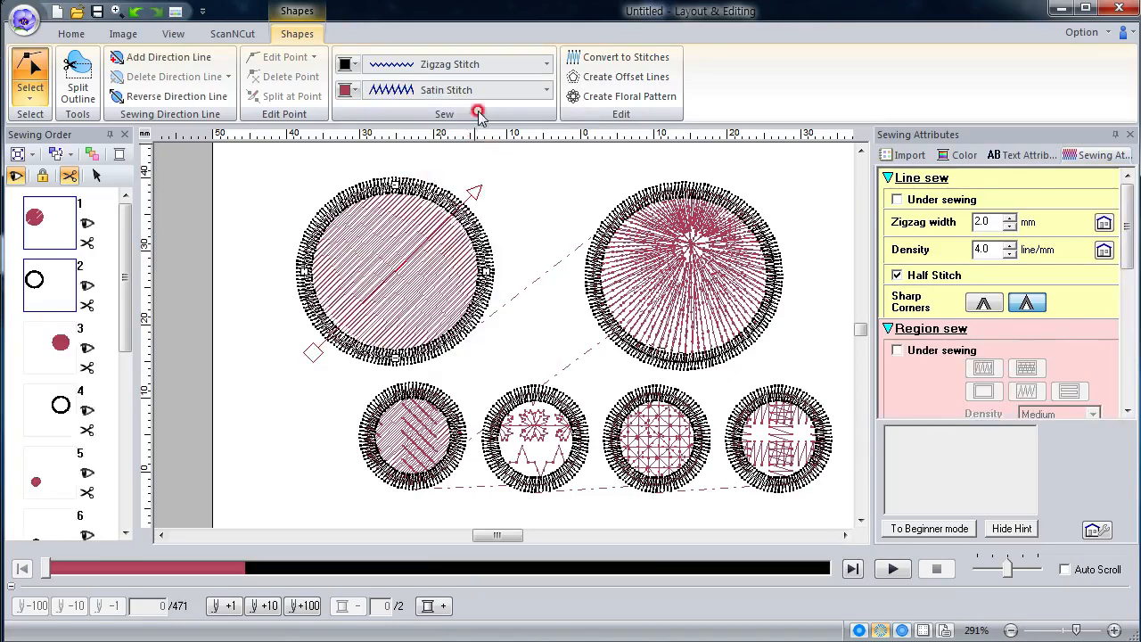
Step: Select the large Radial Stitch circle and change its region sew type to Fill Stitch
{"action": "left_click", "coordinate": [691, 244]}
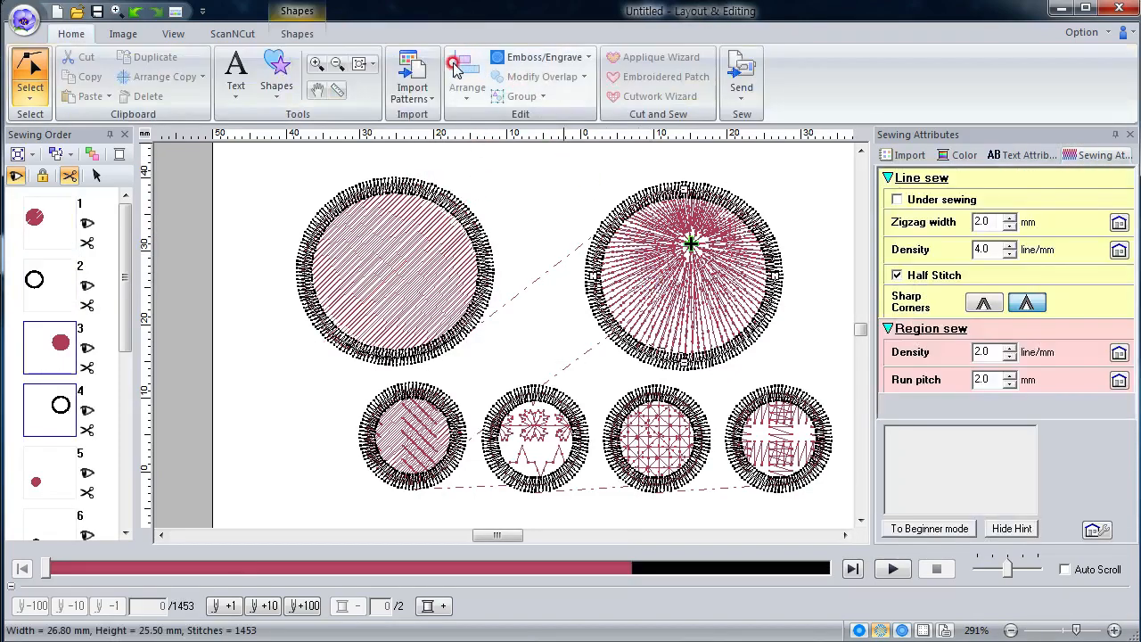
{"action": "left_click", "coordinate": [297, 33]}
{"action": "left_click", "coordinate": [456, 91]}
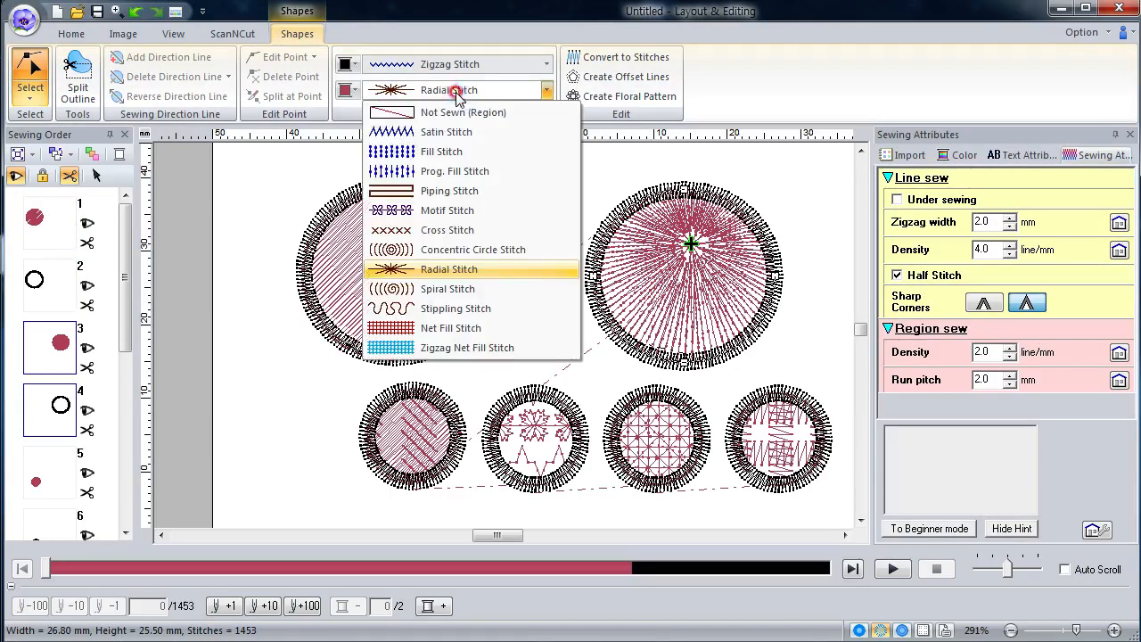
{"action": "left_click", "coordinate": [462, 132]}
{"action": "left_click", "coordinate": [464, 151]}
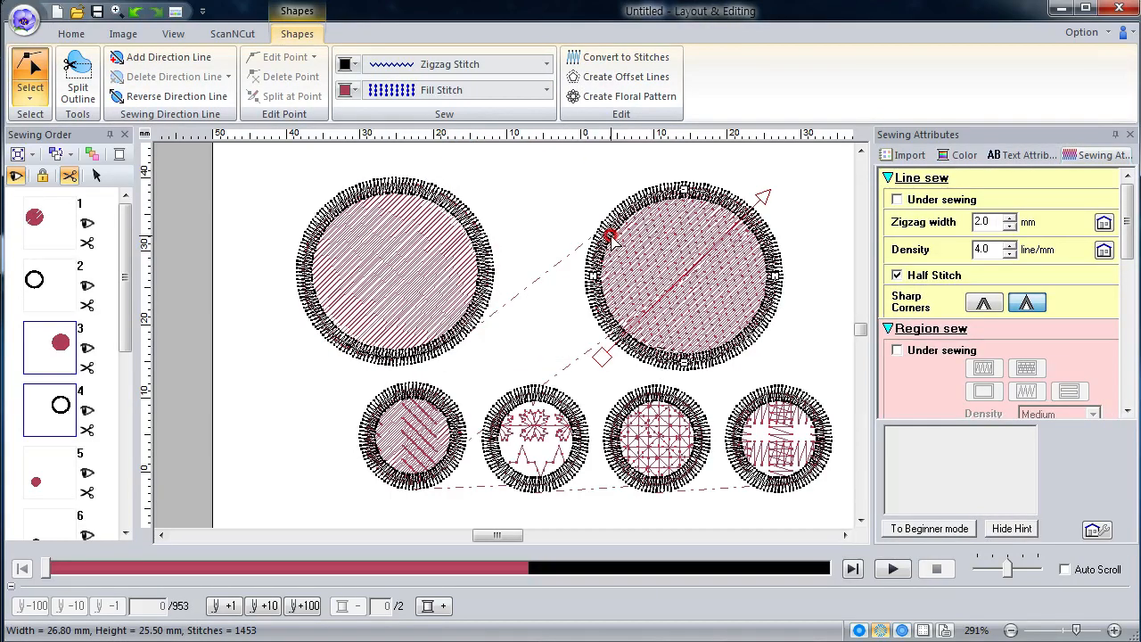
Step: Select each filled circle in turn to compare which stitch types have a sewing direction line and which have a reference point
{"action": "left_click", "coordinate": [415, 416]}
{"action": "left_click", "coordinate": [319, 34]}
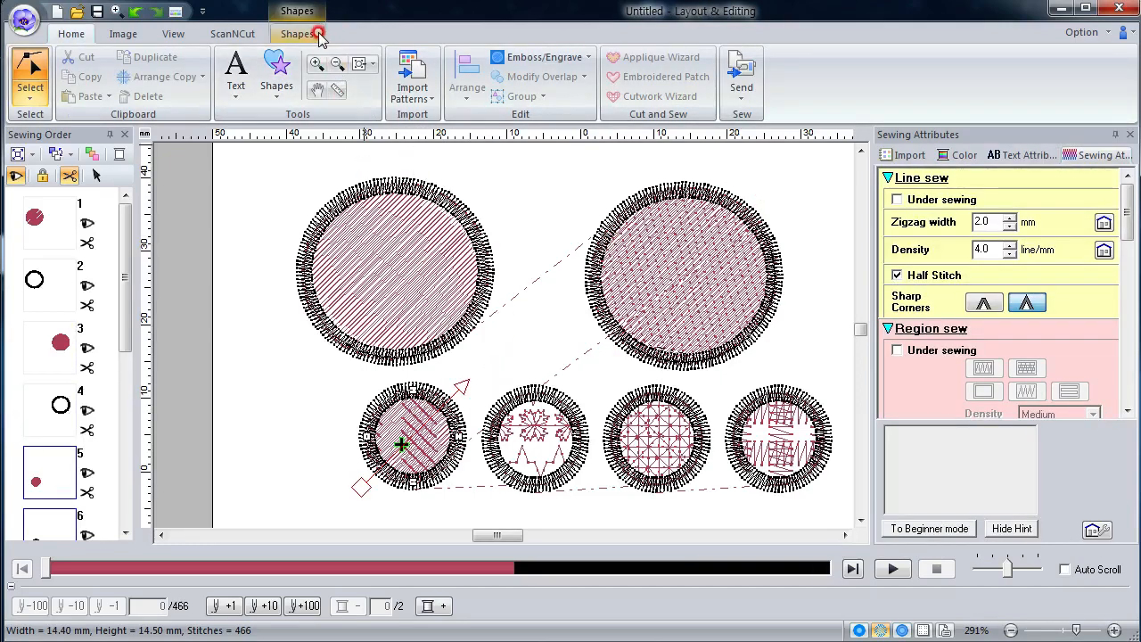
{"action": "left_click", "coordinate": [452, 90]}
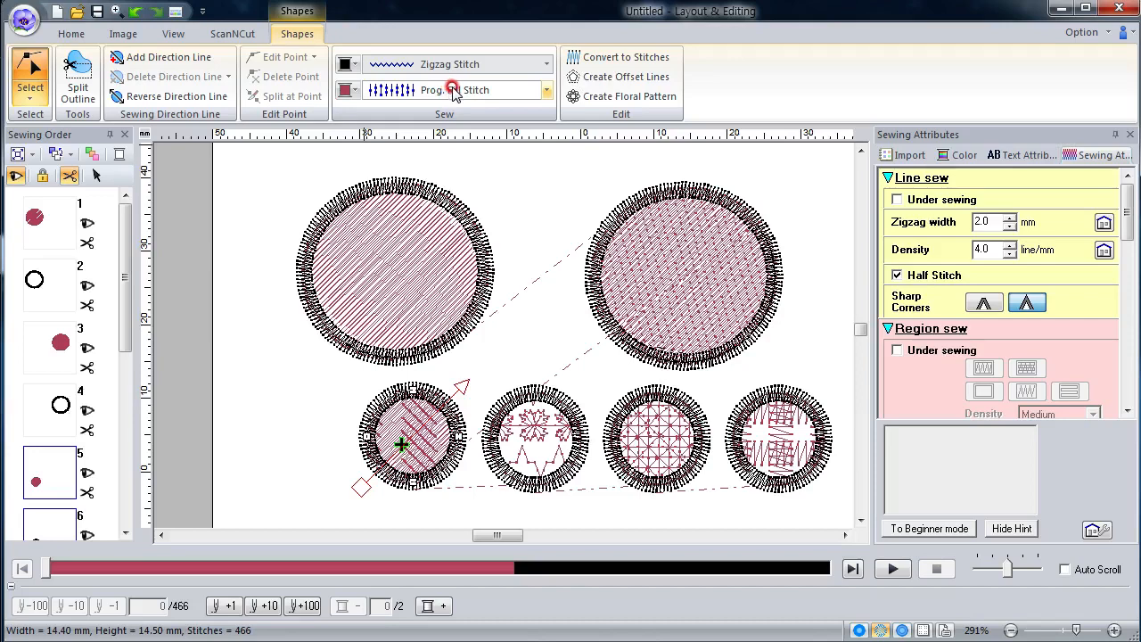
{"action": "left_click", "coordinate": [558, 419]}
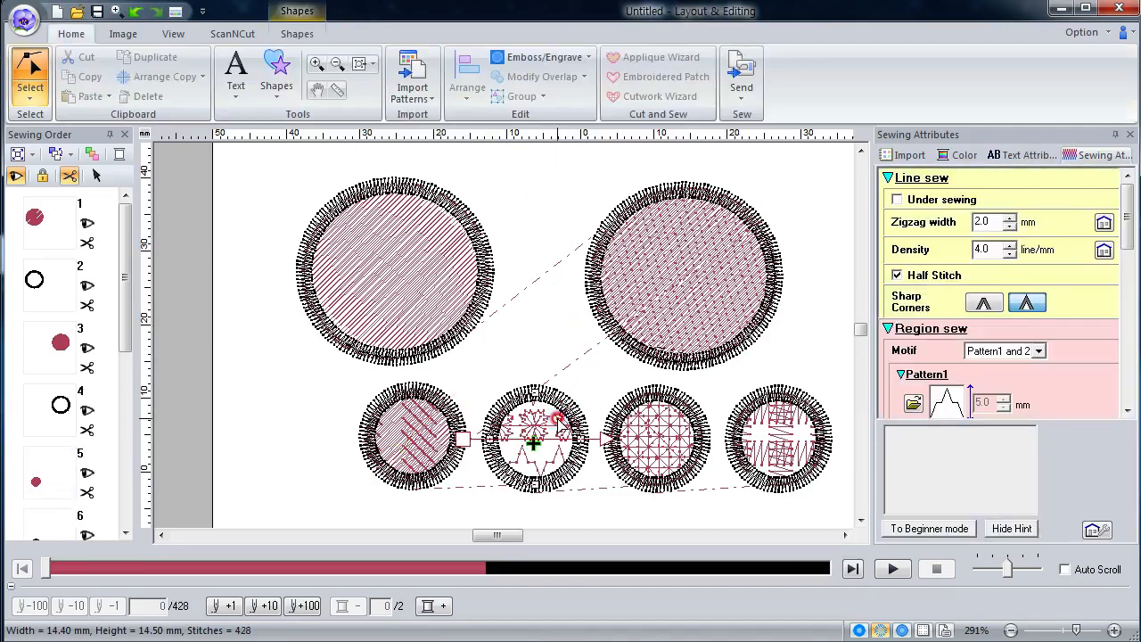
{"action": "left_click", "coordinate": [664, 435]}
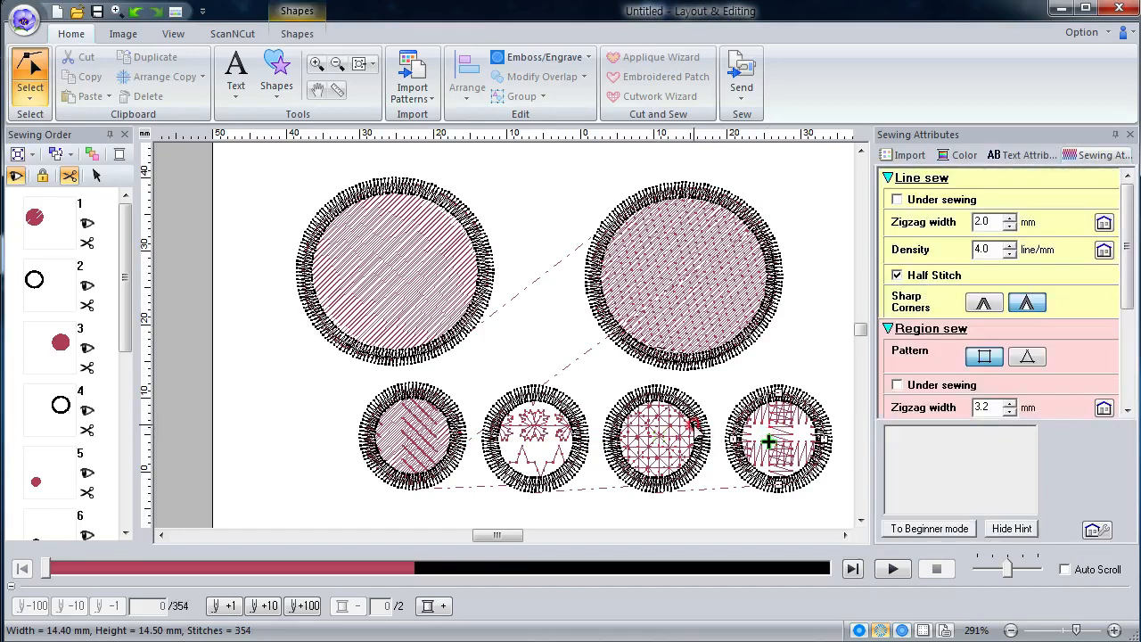
{"action": "left_click", "coordinate": [774, 416]}
{"action": "left_click", "coordinate": [656, 412]}
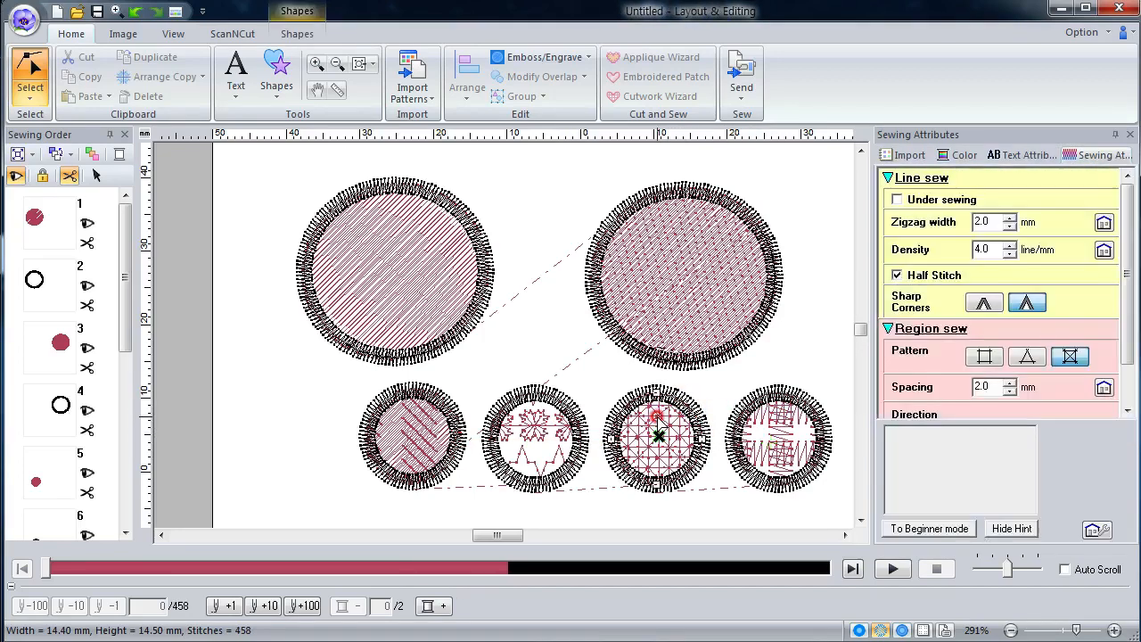
{"action": "left_click", "coordinate": [424, 281]}
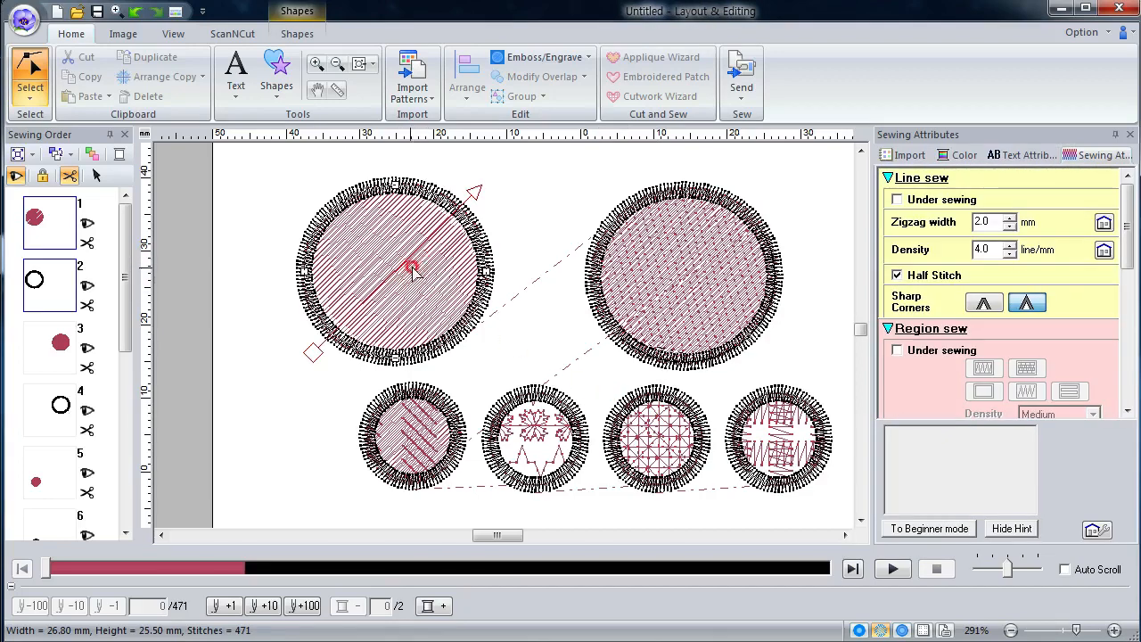
{"action": "left_click", "coordinate": [680, 287]}
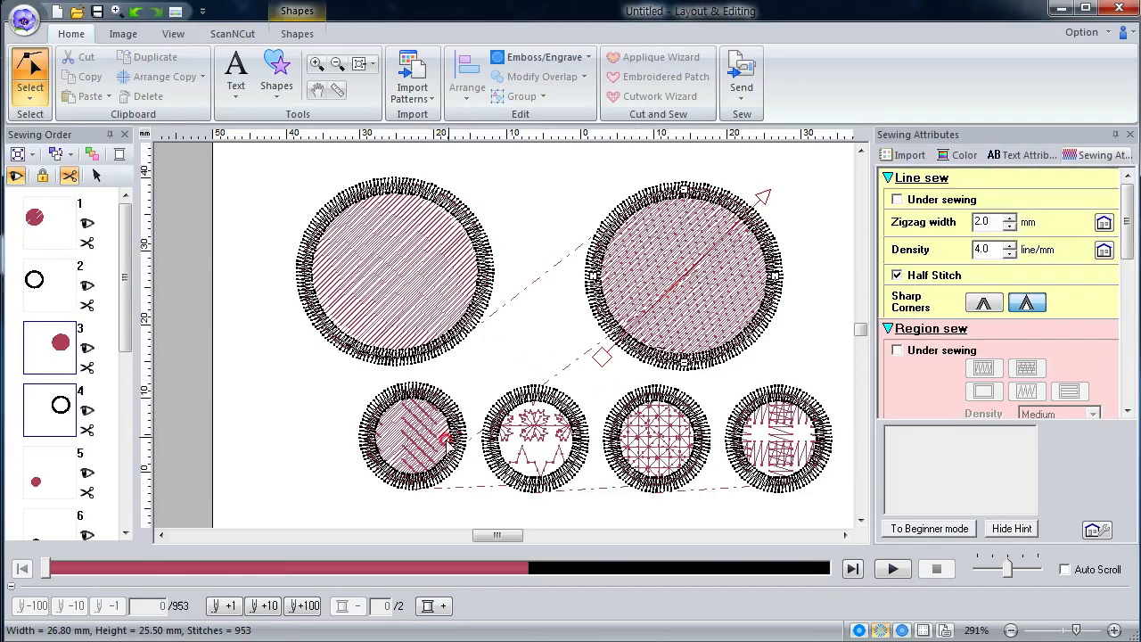
{"action": "left_click", "coordinate": [426, 434]}
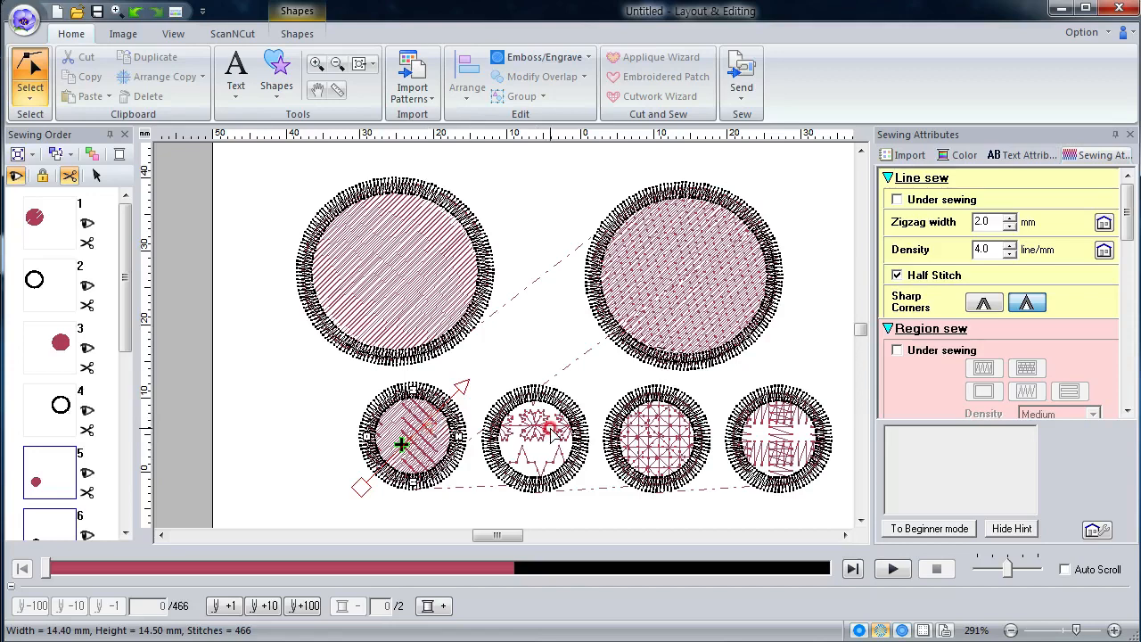
{"action": "left_click", "coordinate": [539, 429]}
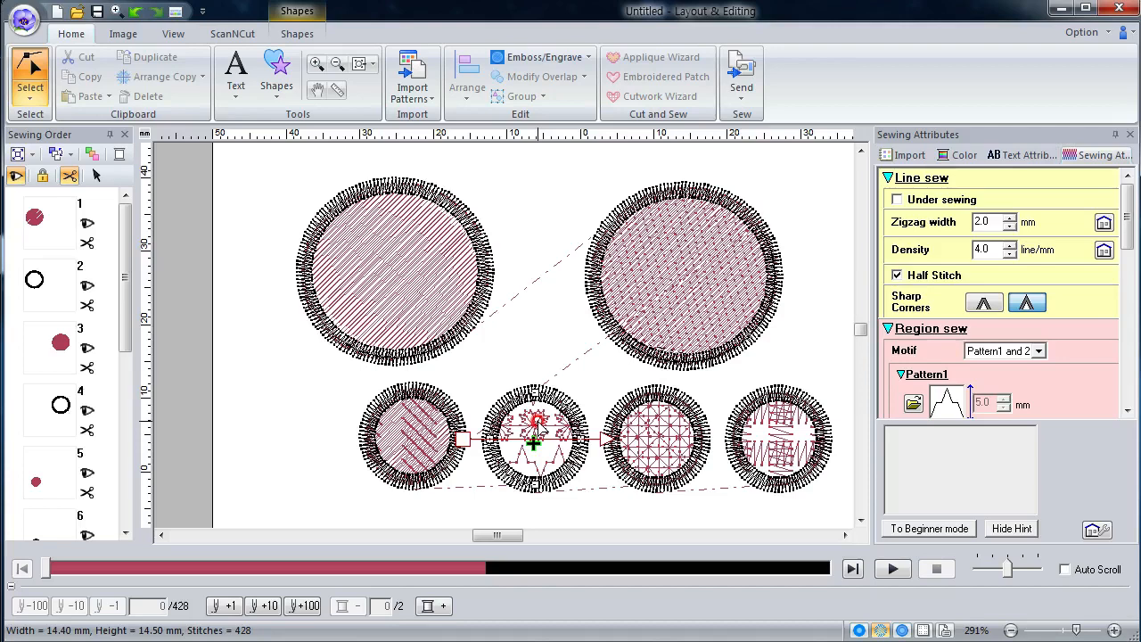
{"action": "left_click", "coordinate": [677, 433]}
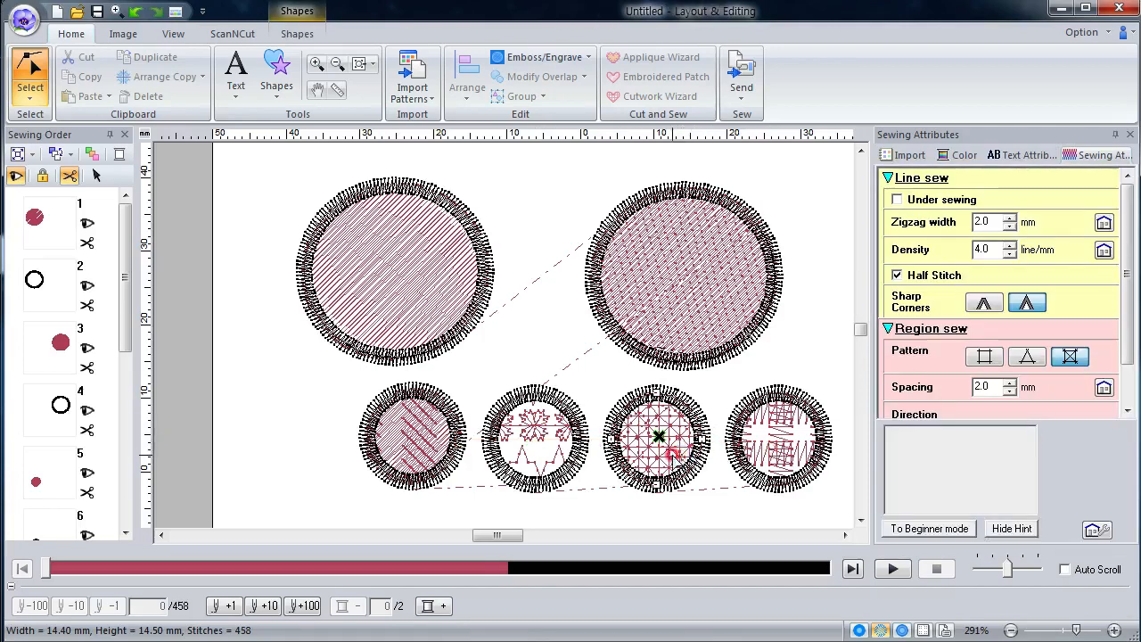
Step: Switch to the object selection tool and delete the small Net Fill and Zigzag Net Fill circles
{"action": "left_click", "coordinate": [11, 93]}
{"action": "left_click", "coordinate": [25, 128]}
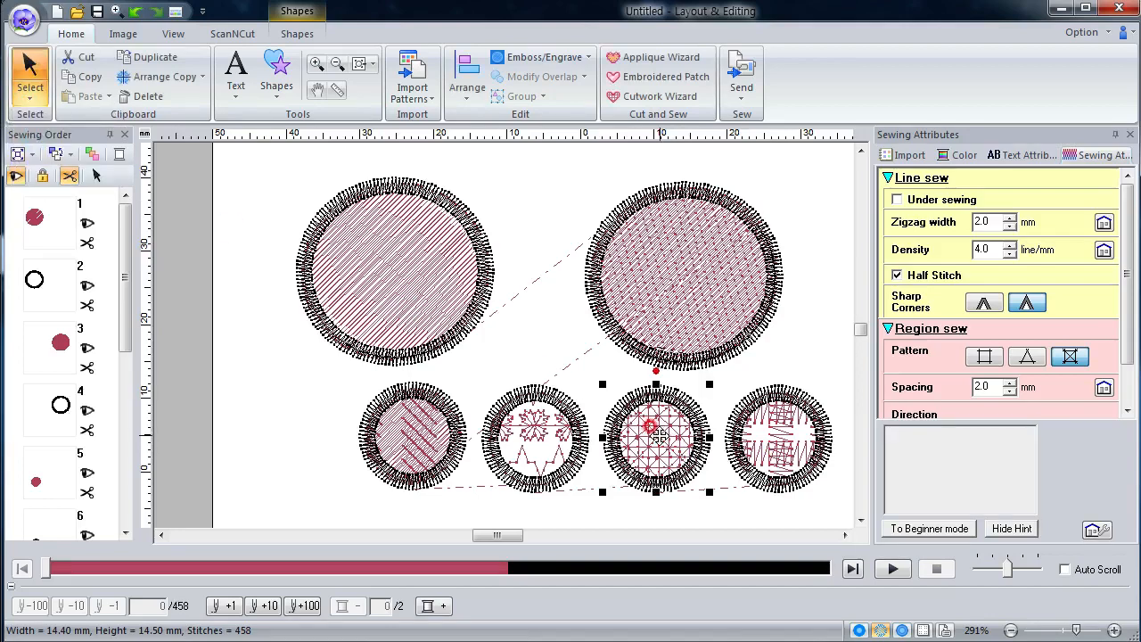
{"action": "key", "text": "Delete"}
{"action": "left_click", "coordinate": [753, 441]}
{"action": "key", "text": "Delete"}
Step: Enlarge the Motif Stitch circle to about 22.1 × 22.3 mm and move it beneath the large Fill Stitch circle
{"action": "left_click", "coordinate": [575, 459]}
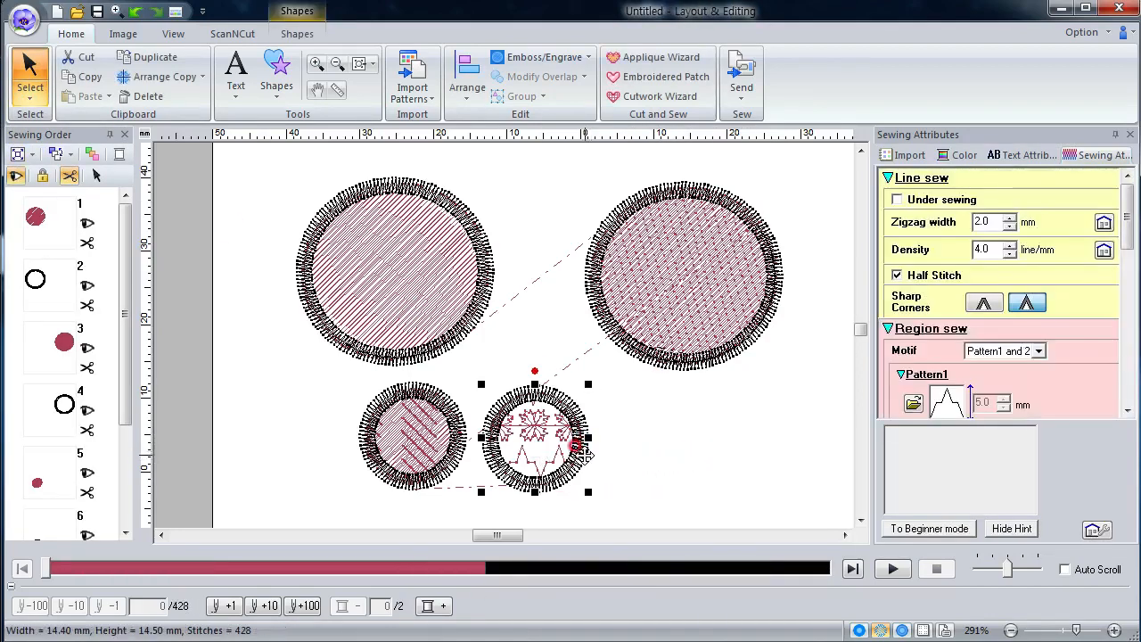
{"action": "left_click_drag", "start_coordinate": [587, 493], "coordinate": [644, 548]}
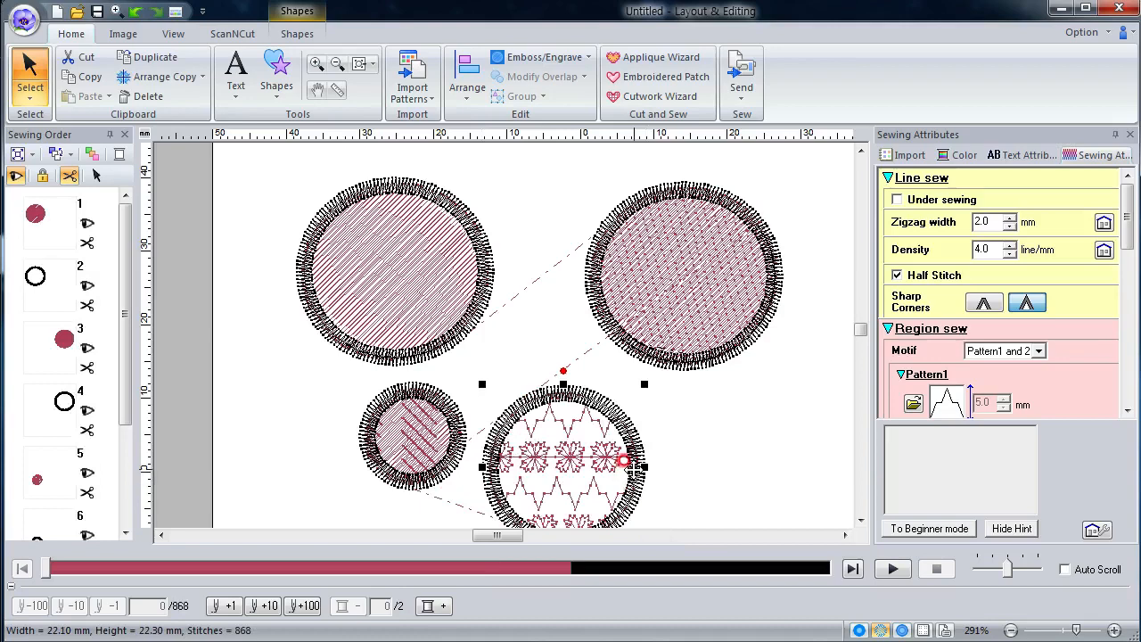
{"action": "left_click_drag", "start_coordinate": [633, 470], "coordinate": [747, 468]}
Step: Enlarge the Prog. Fill Stitch circle to about 23.9 × 24.1 mm and move it beneath the Satin Stitch circle
{"action": "left_click", "coordinate": [453, 441]}
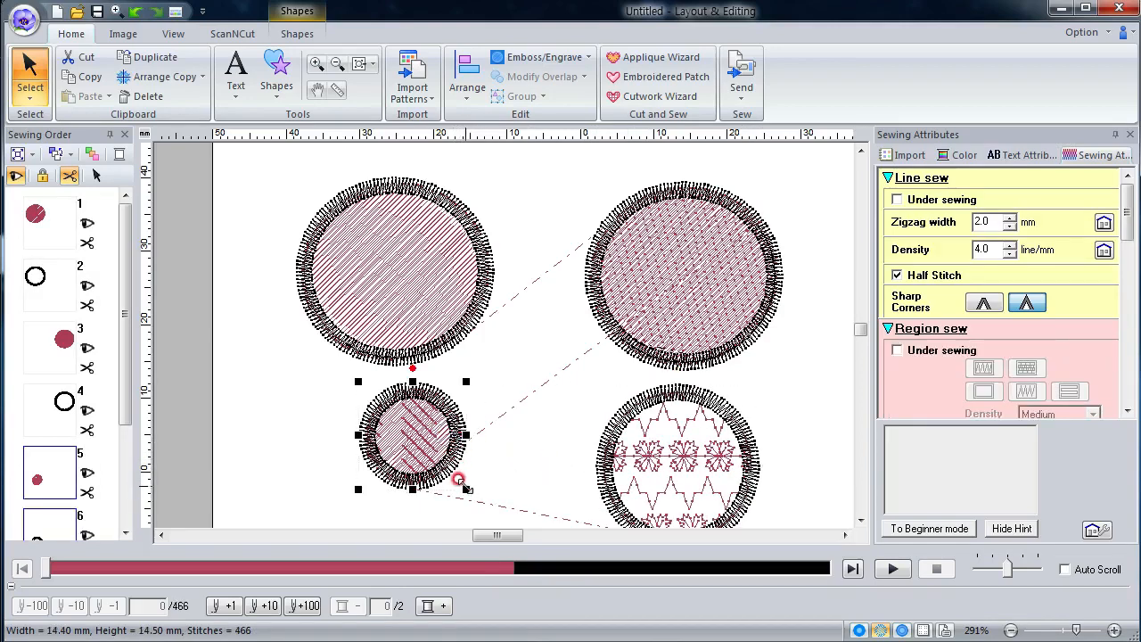
{"action": "left_click_drag", "start_coordinate": [465, 488], "coordinate": [535, 554]}
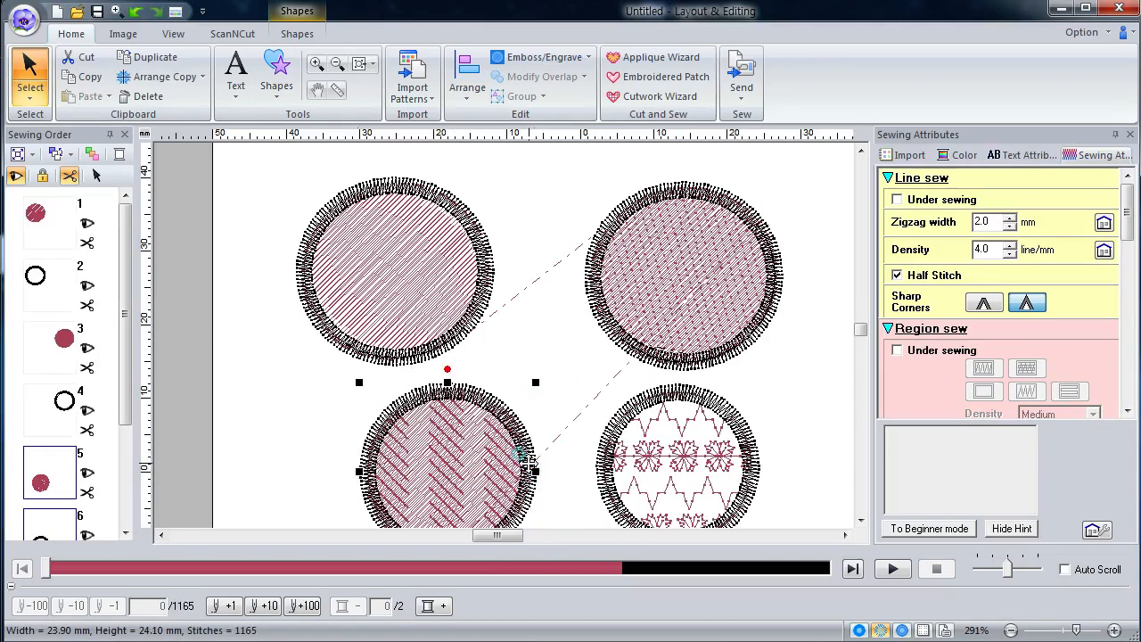
{"action": "left_click_drag", "start_coordinate": [528, 464], "coordinate": [479, 464]}
Step: Turn the Satin Stitch circle's direction line to about 42 degrees with the point editing tool, and raise the direction to 47 degrees in the attributes
{"action": "left_click", "coordinate": [430, 284]}
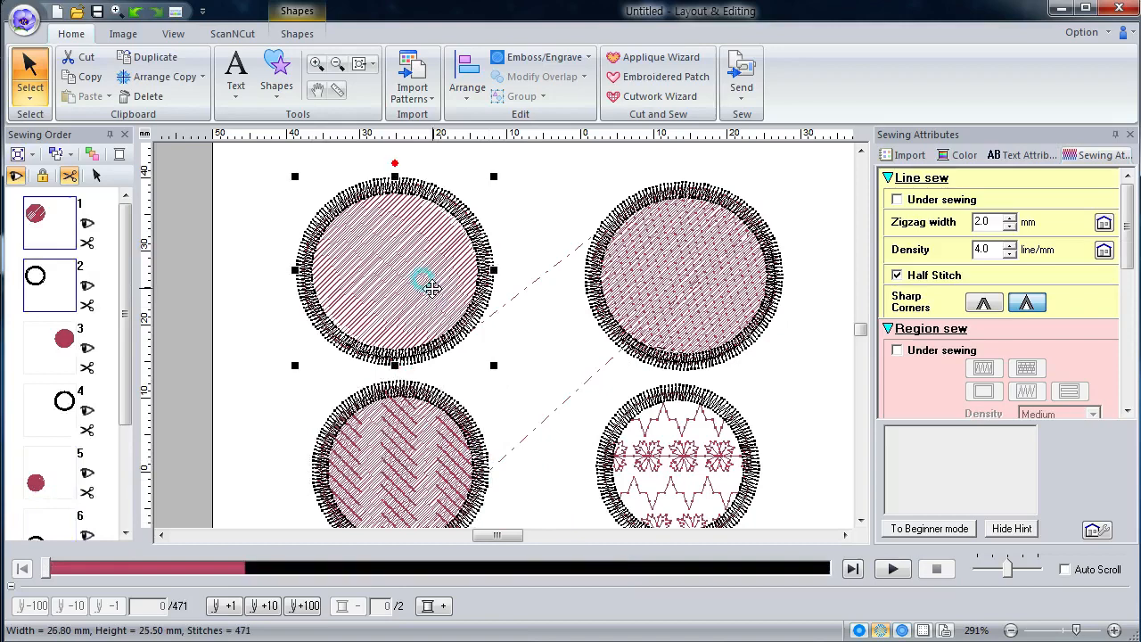
{"action": "left_click", "coordinate": [38, 107]}
{"action": "left_click", "coordinate": [69, 145]}
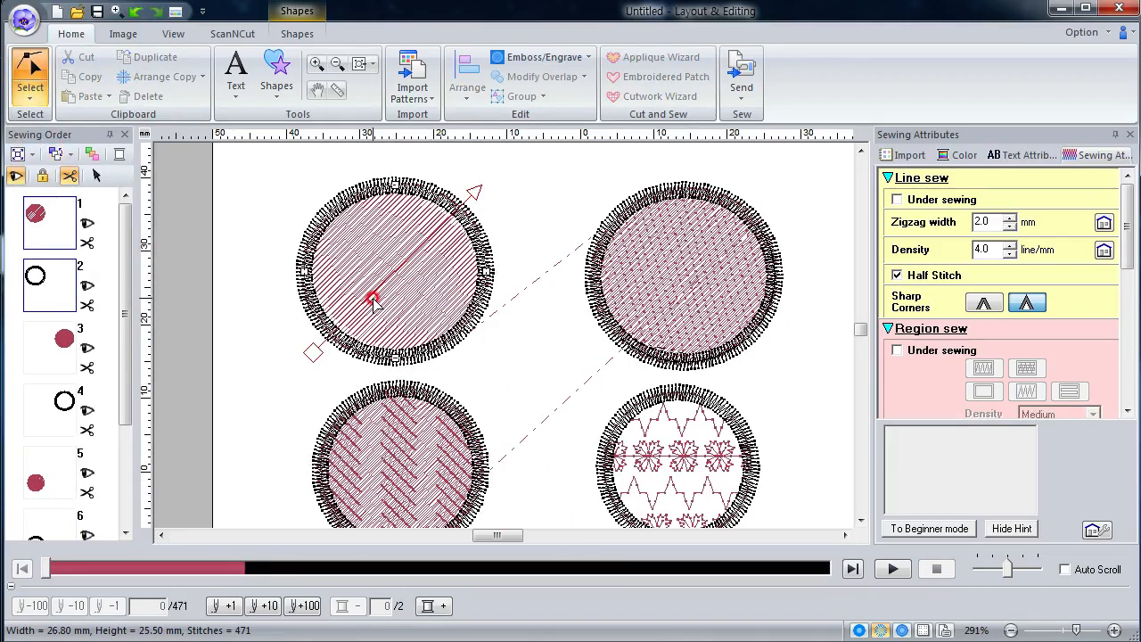
{"action": "mouse_move", "coordinate": [477, 198]}
{"action": "left_mouse_down"}
{"action": "mouse_move", "coordinate": [433, 159]}
{"action": "mouse_move", "coordinate": [482, 197]}
{"action": "left_mouse_up"}
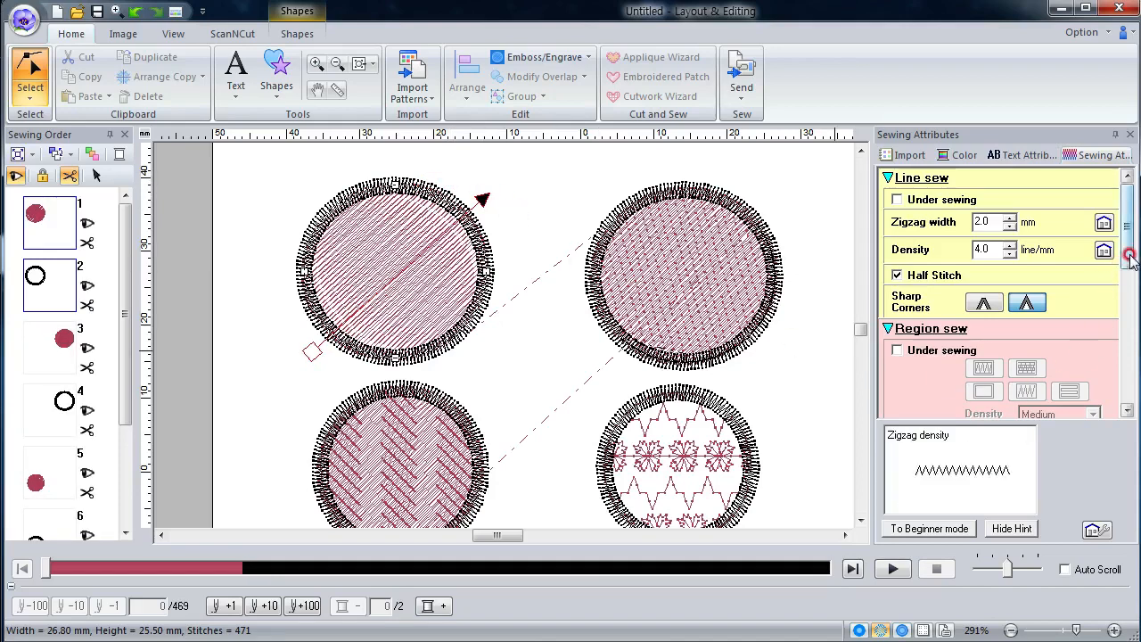
{"action": "left_click_drag", "start_coordinate": [1131, 255], "coordinate": [1125, 337]}
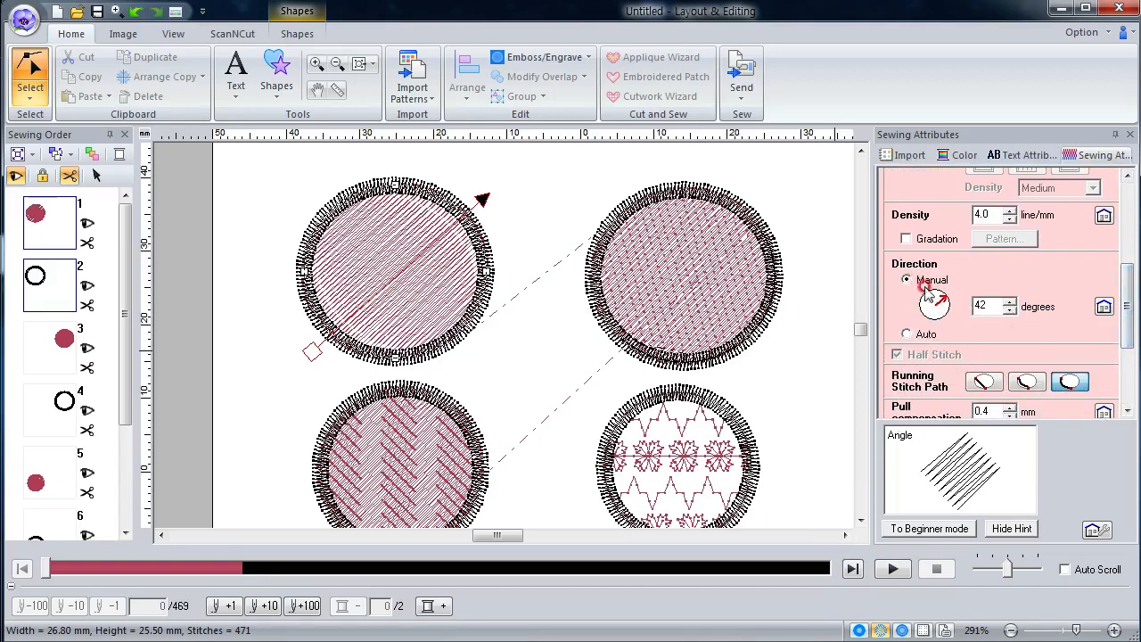
{"action": "left_click", "coordinate": [1009, 303]}
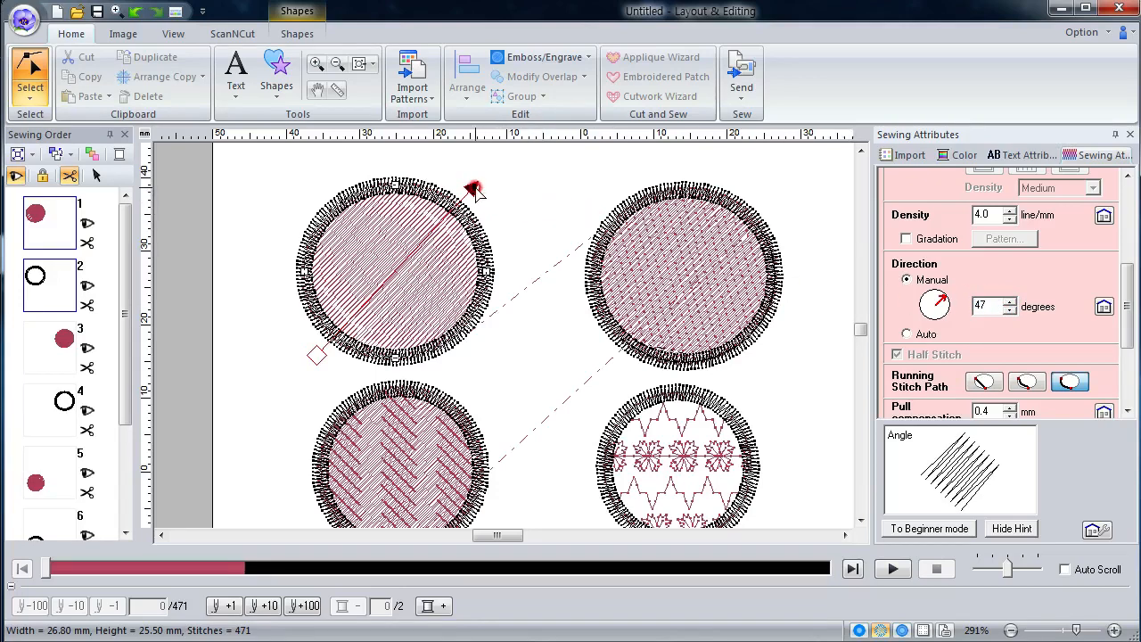
Step: Swing the arrow end of the Satin Stitch circle's direction line clockwise to about 37 and 27 degrees
{"action": "left_click_drag", "start_coordinate": [469, 184], "coordinate": [499, 214]}
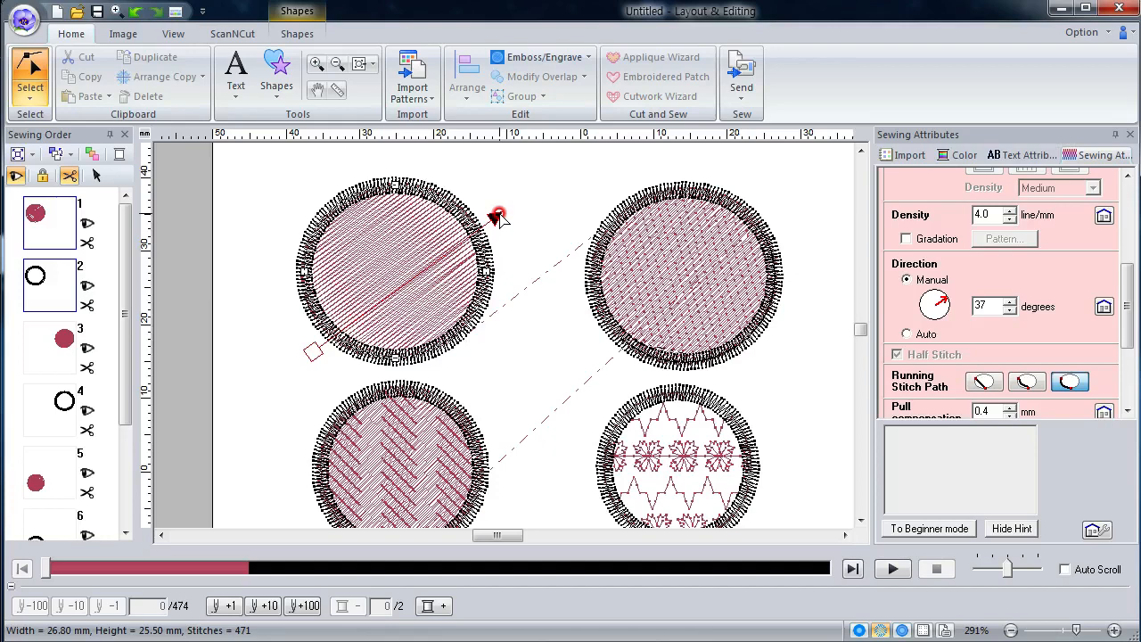
{"action": "left_click_drag", "start_coordinate": [499, 217], "coordinate": [524, 245]}
{"action": "left_click", "coordinate": [972, 305]}
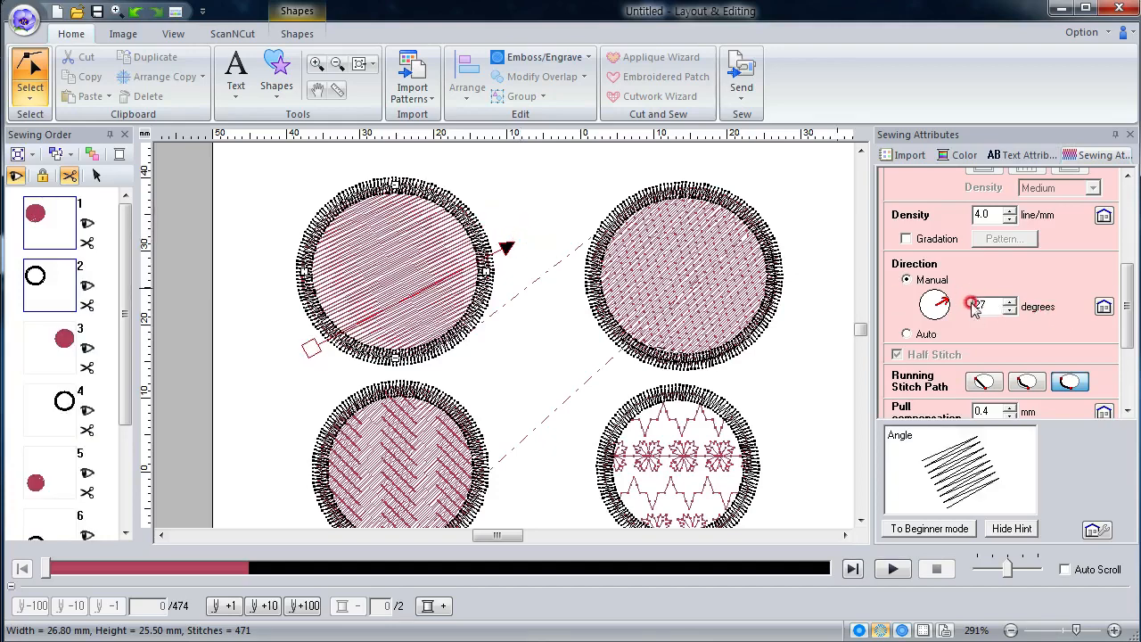
Step: Move the direction line's square end up beside the Satin Stitch circle, to about 358 degrees, and lower its arrow end to slope downward
{"action": "left_click_drag", "start_coordinate": [312, 350], "coordinate": [281, 252]}
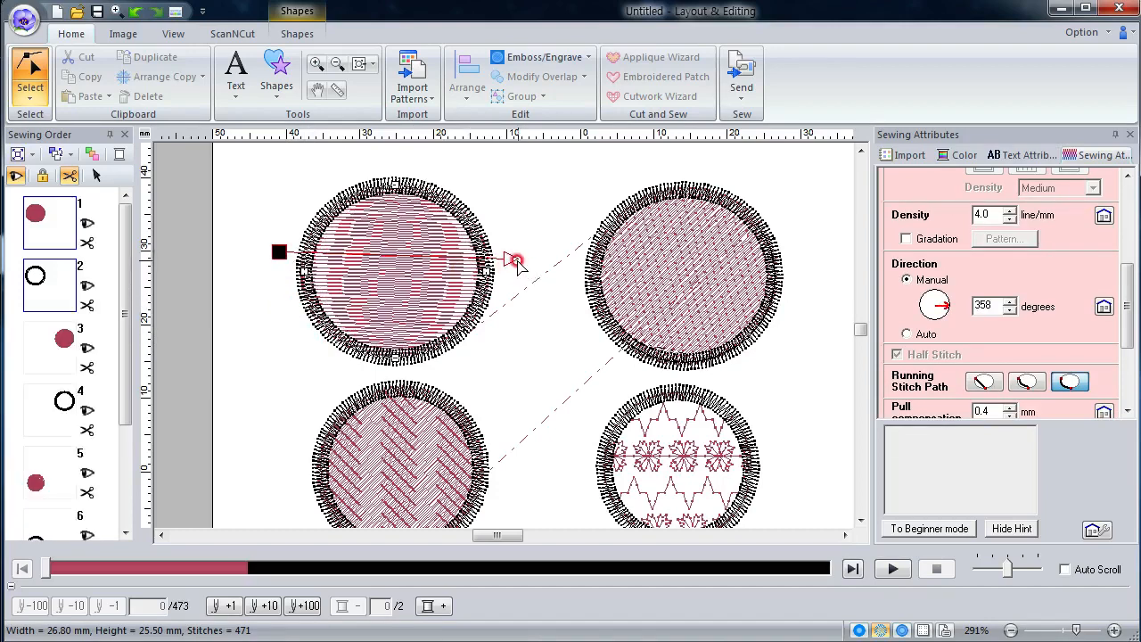
{"action": "left_click_drag", "start_coordinate": [517, 276], "coordinate": [509, 308]}
{"action": "left_click", "coordinate": [509, 309]}
{"action": "left_click", "coordinate": [444, 292]}
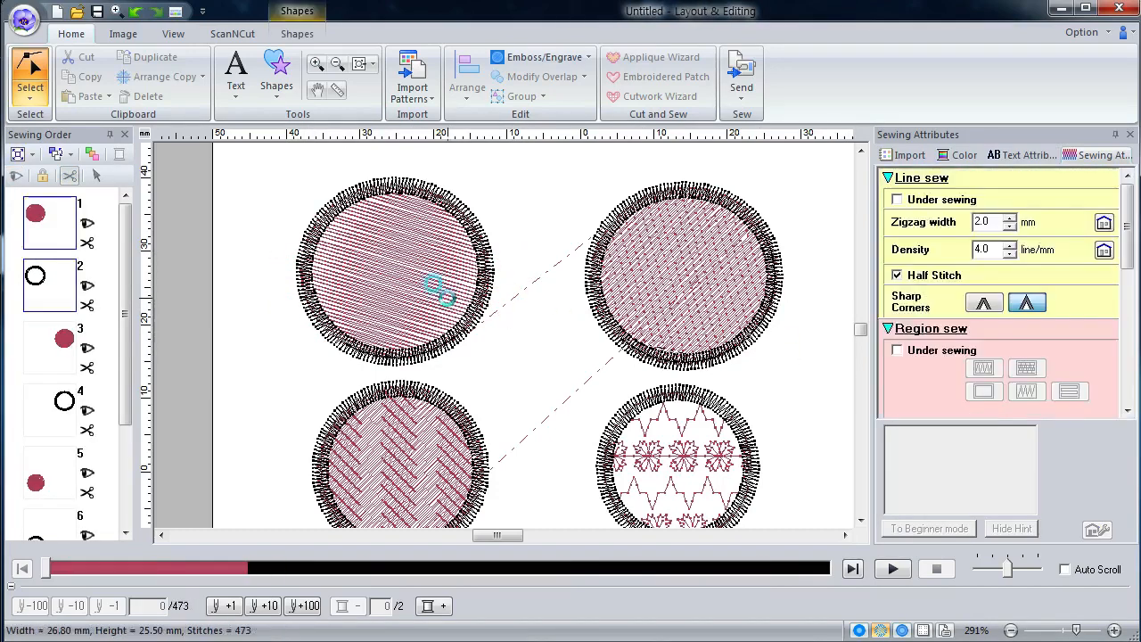
Step: Rotate the Fill Stitch circle's direction line by its square end to 36 degrees and by its arrow end to 25 degrees
{"action": "left_click_drag", "start_coordinate": [1131, 282], "coordinate": [1130, 312]}
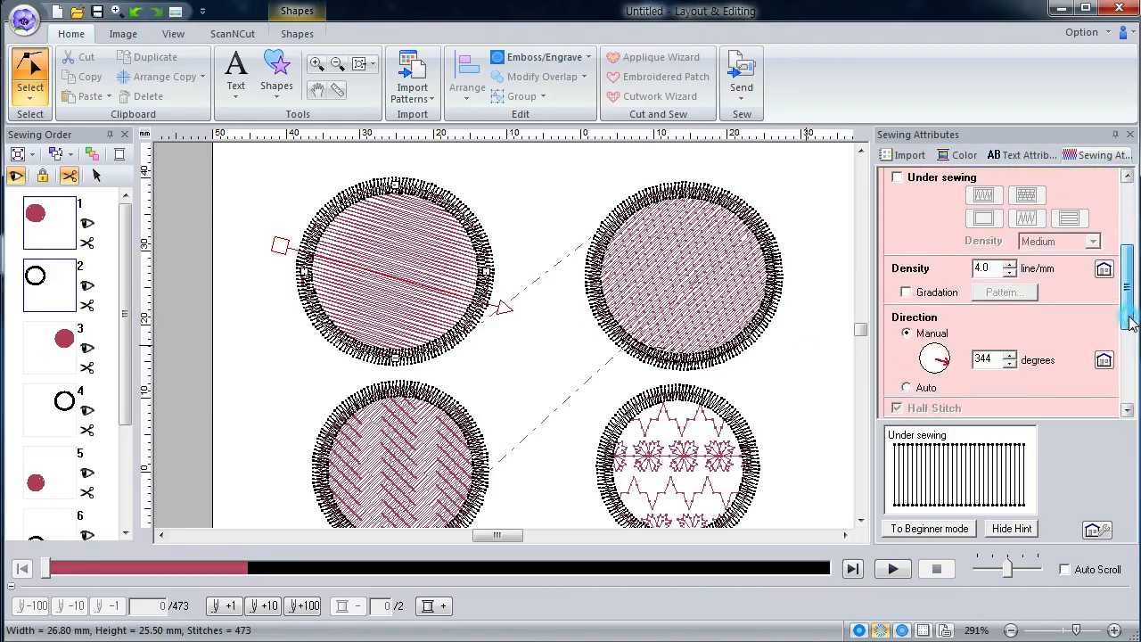
{"action": "left_click", "coordinate": [618, 293]}
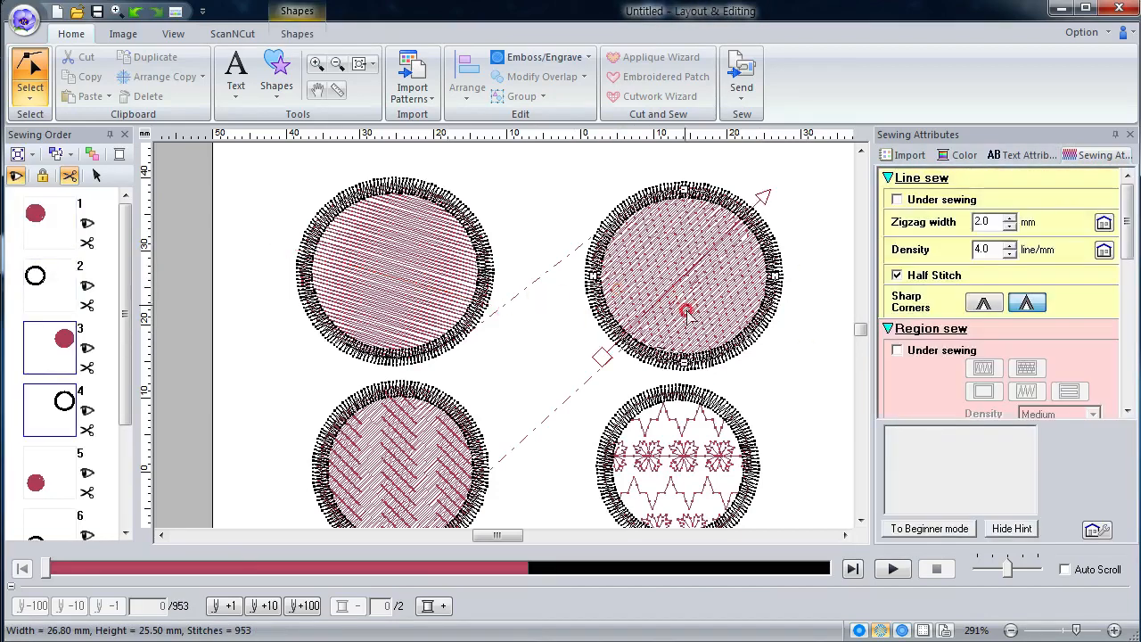
{"action": "left_click_drag", "start_coordinate": [607, 356], "coordinate": [581, 330]}
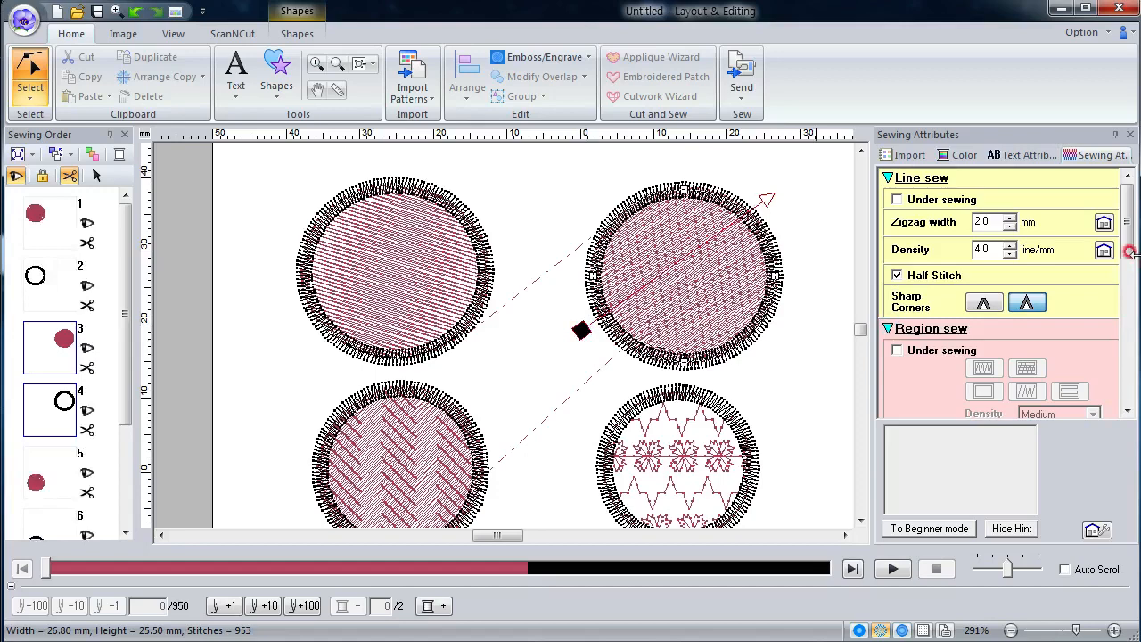
{"action": "left_click_drag", "start_coordinate": [1130, 252], "coordinate": [1130, 329]}
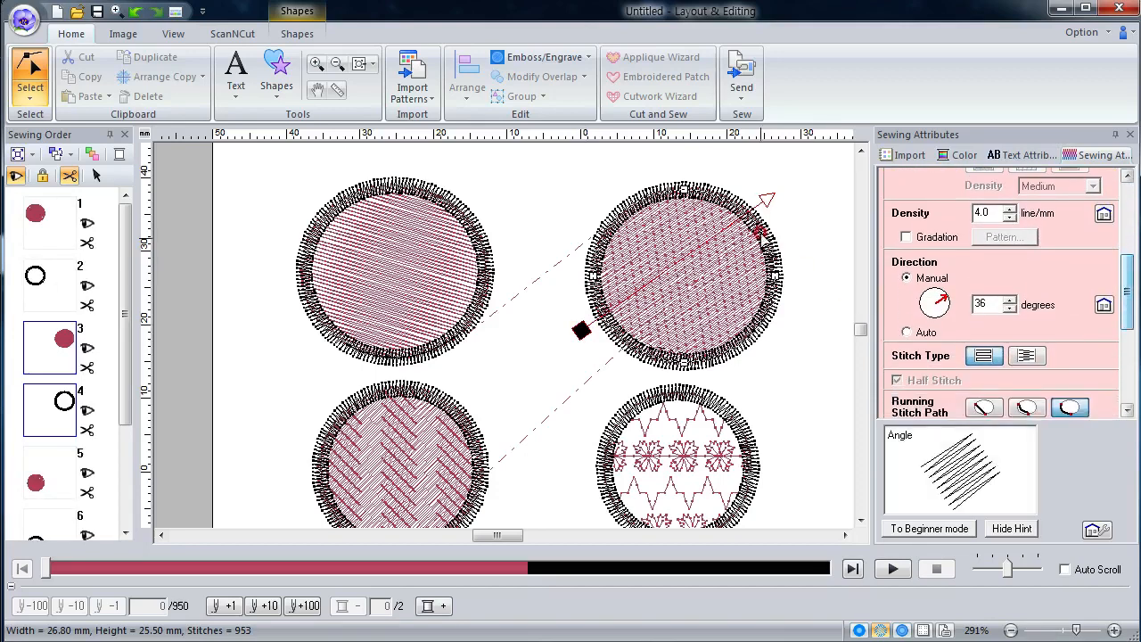
{"action": "left_click_drag", "start_coordinate": [765, 197], "coordinate": [788, 230]}
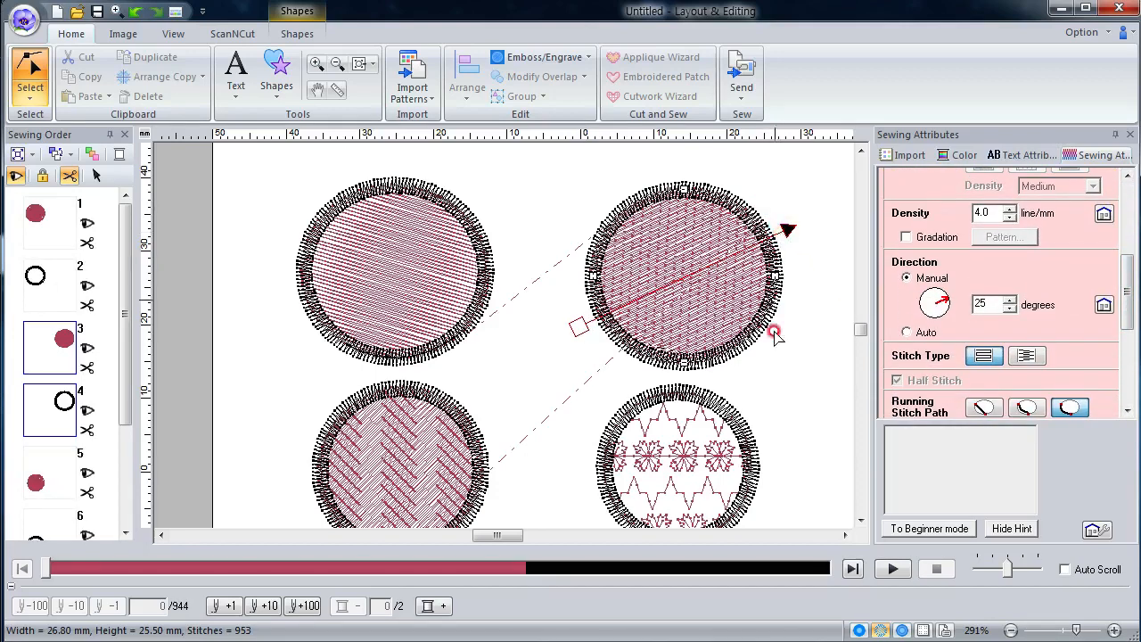
Step: Swing the arrow end of the Motif Stitch circle's direction line upward to tilt the pattern rows to 16 degrees
{"action": "left_click", "coordinate": [720, 425]}
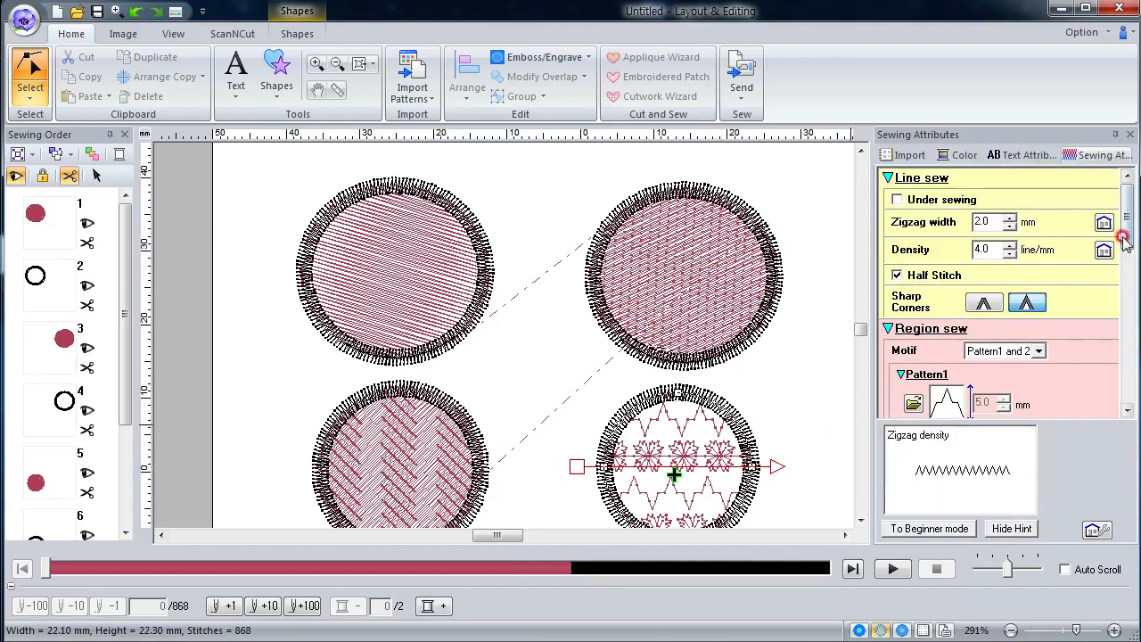
{"action": "left_click_drag", "start_coordinate": [1128, 227], "coordinate": [1129, 374]}
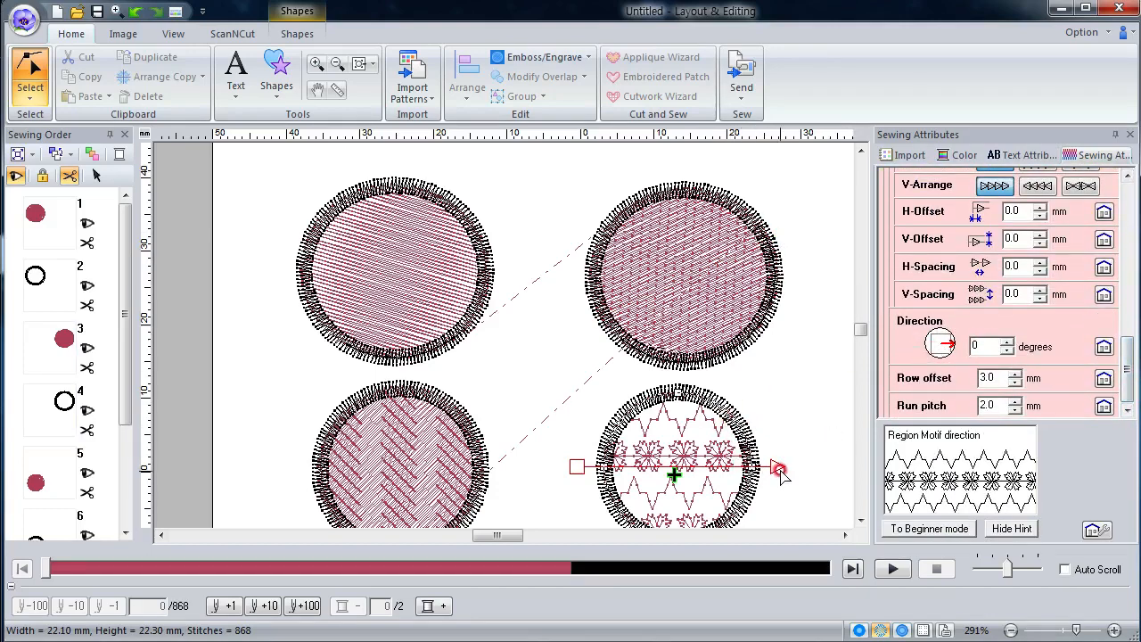
{"action": "left_click_drag", "start_coordinate": [779, 470], "coordinate": [781, 414]}
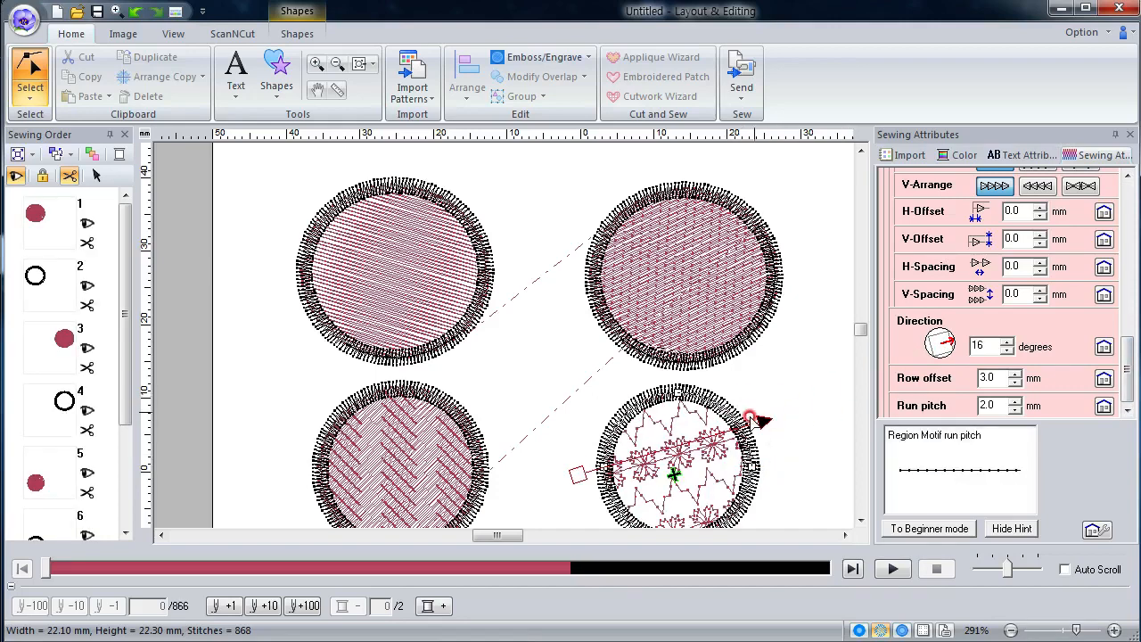
Step: Nudge the arrow end of the Prog. Fill Stitch circle's direction line so the line runs slightly steeper
{"action": "left_click", "coordinate": [443, 448]}
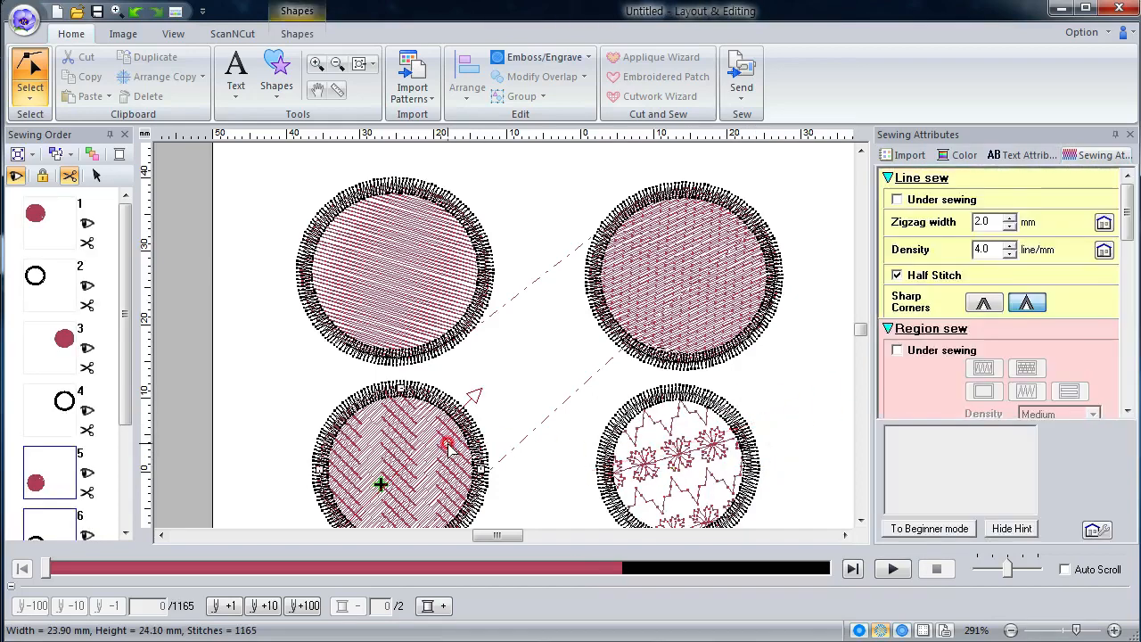
{"action": "left_click", "coordinate": [308, 34]}
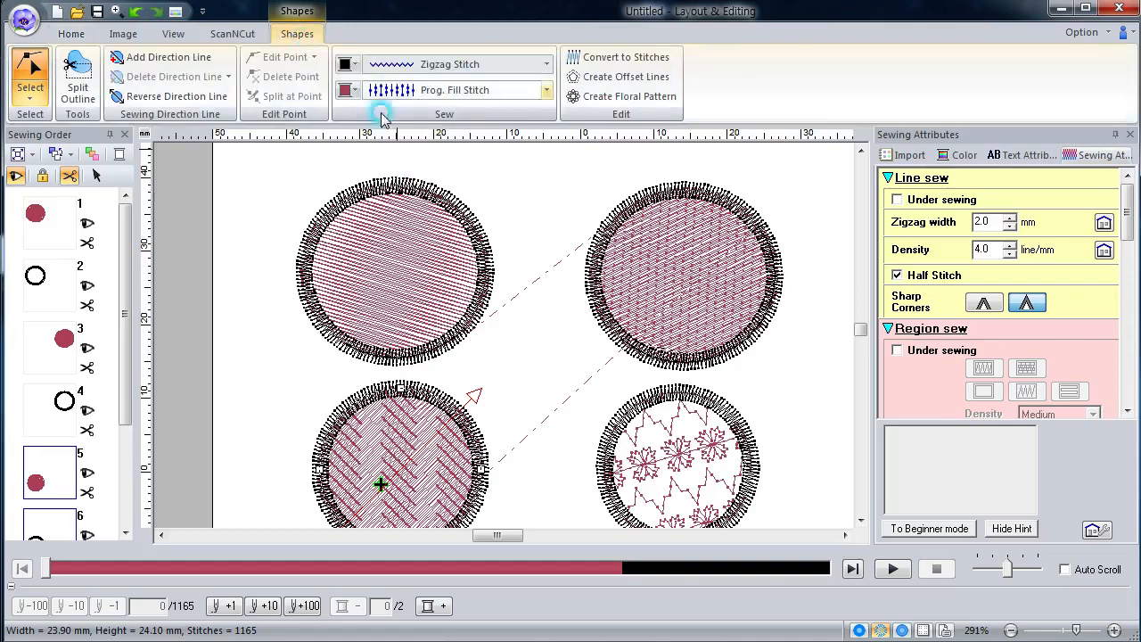
{"action": "mouse_move", "coordinate": [477, 397]}
{"action": "left_mouse_down"}
{"action": "mouse_move", "coordinate": [514, 424]}
{"action": "mouse_move", "coordinate": [499, 387]}
{"action": "mouse_move", "coordinate": [502, 425]}
{"action": "mouse_move", "coordinate": [487, 380]}
{"action": "left_mouse_up"}
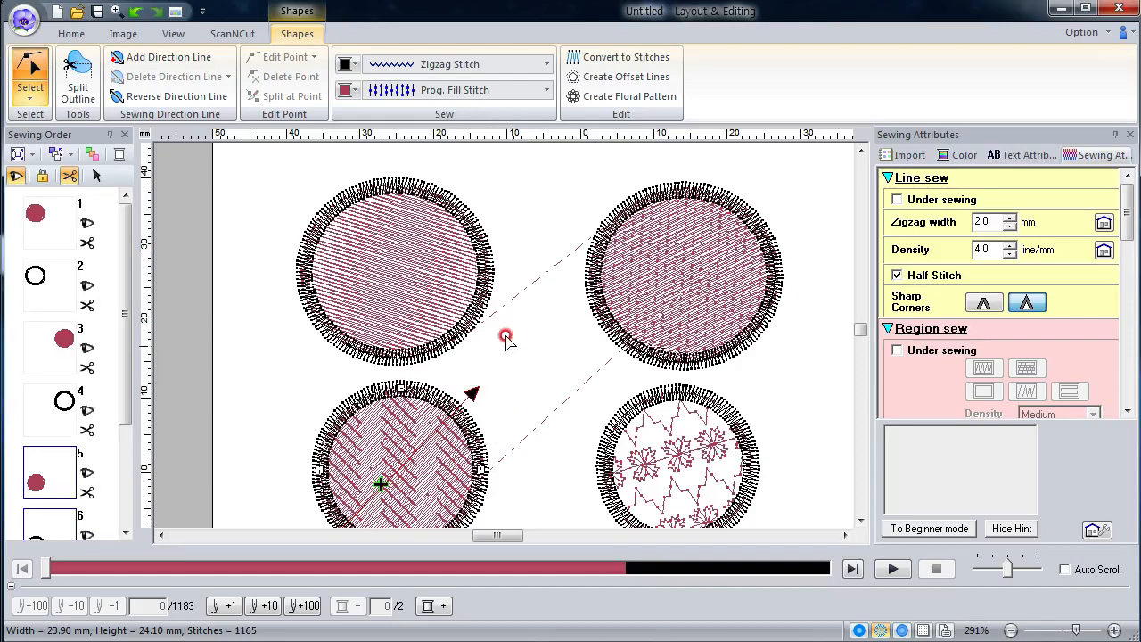
Step: Swing the arrow end of the Satin Stitch circle's direction line clockwise so it slopes down more steeply
{"action": "left_click", "coordinate": [460, 287]}
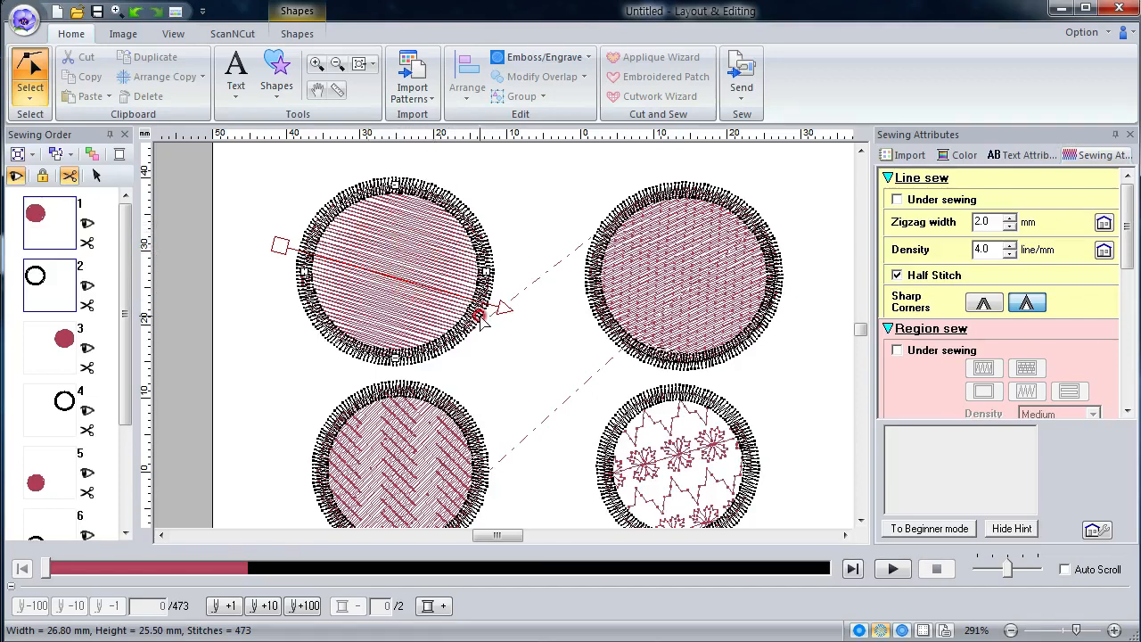
{"action": "left_click_drag", "start_coordinate": [487, 363], "coordinate": [473, 350]}
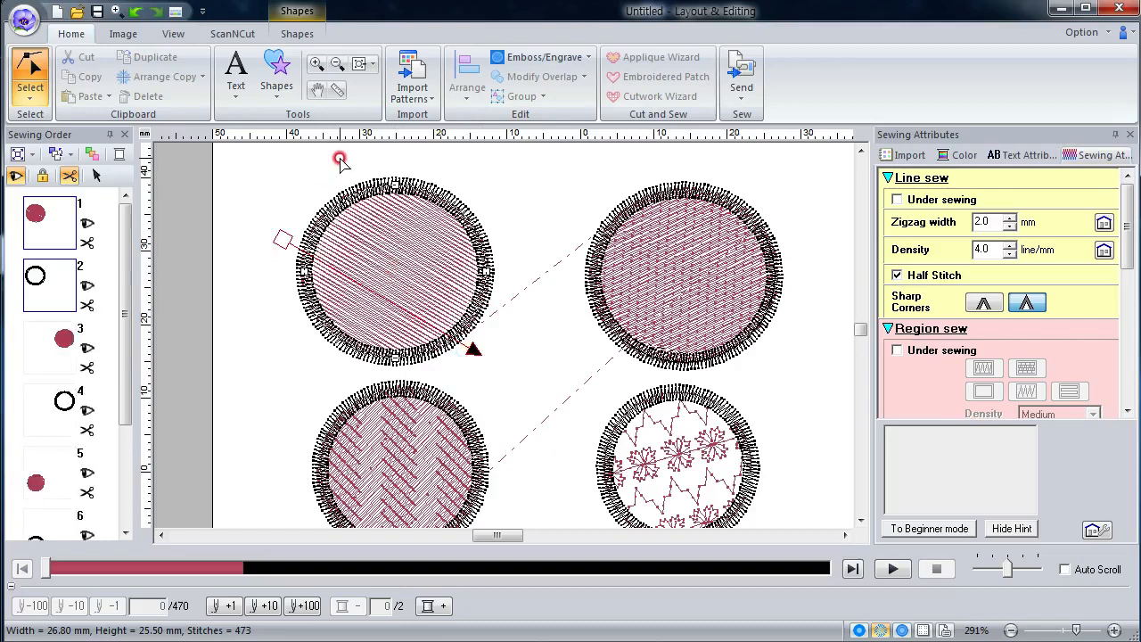
Step: Add two direction lines across the Satin Stitch circle, one above and one below the existing line
{"action": "left_click", "coordinate": [297, 34]}
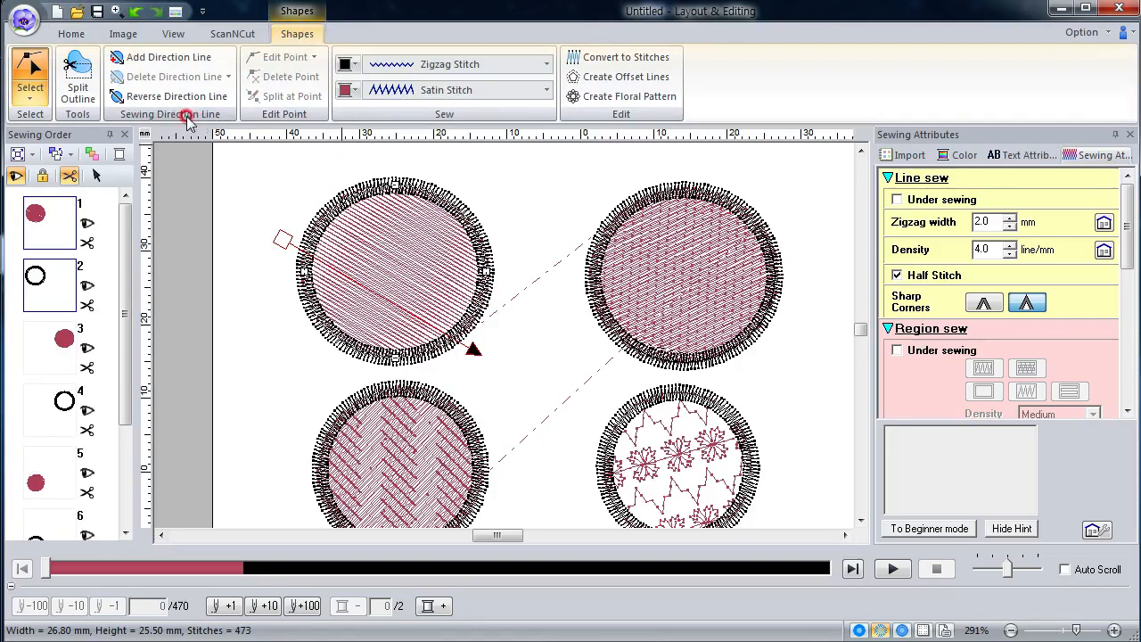
{"action": "left_click", "coordinate": [163, 59]}
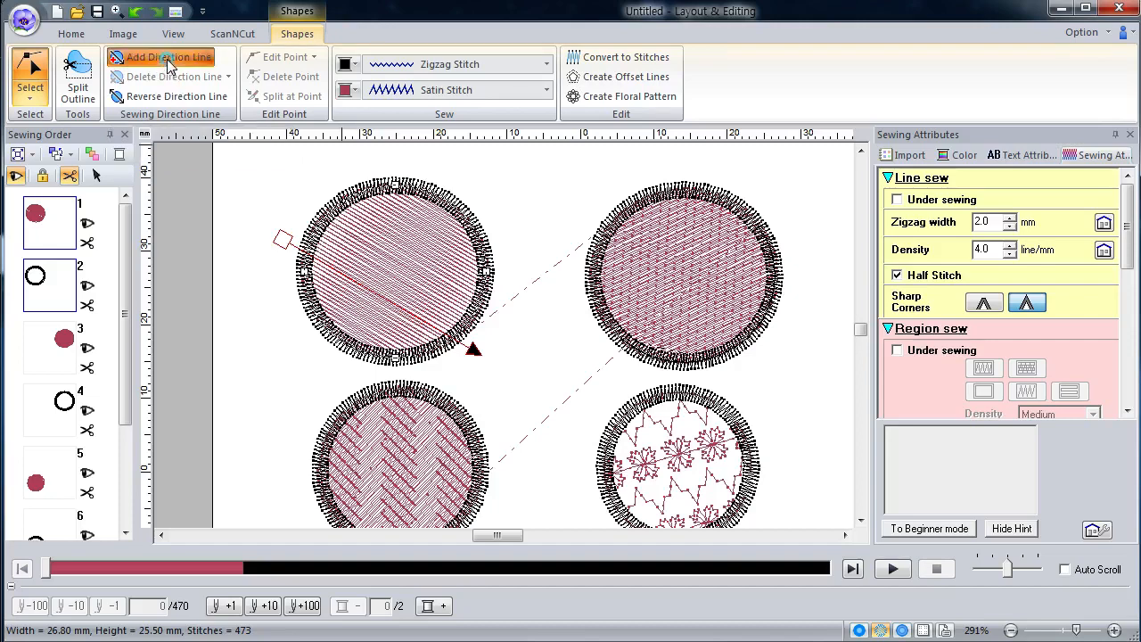
{"action": "left_click", "coordinate": [300, 194]}
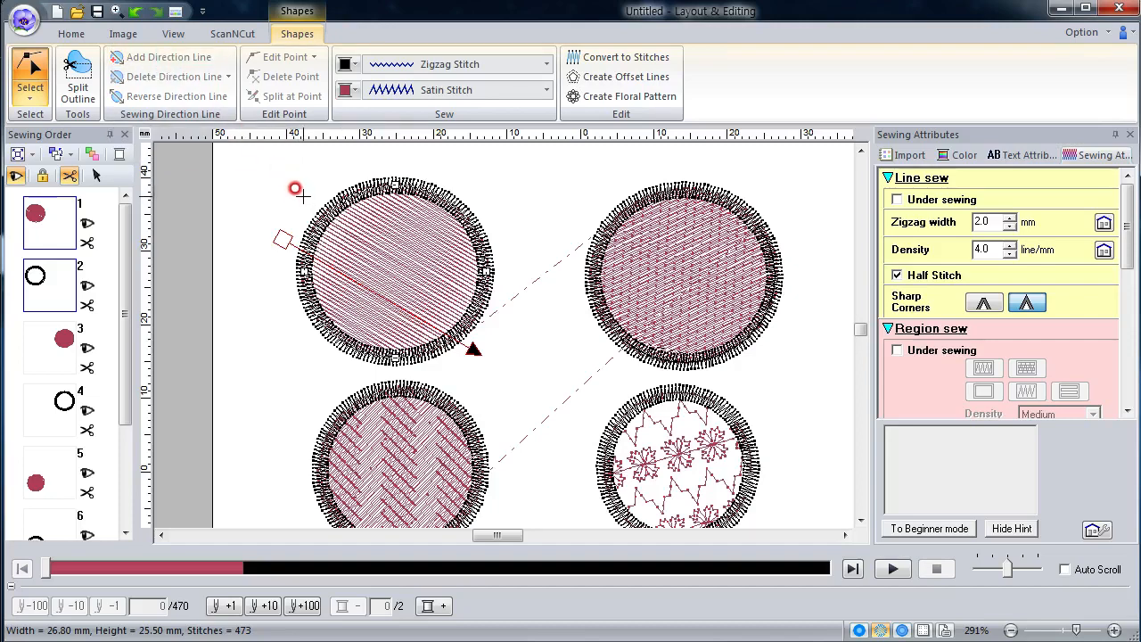
{"action": "left_click_drag", "start_coordinate": [300, 195], "coordinate": [517, 259]}
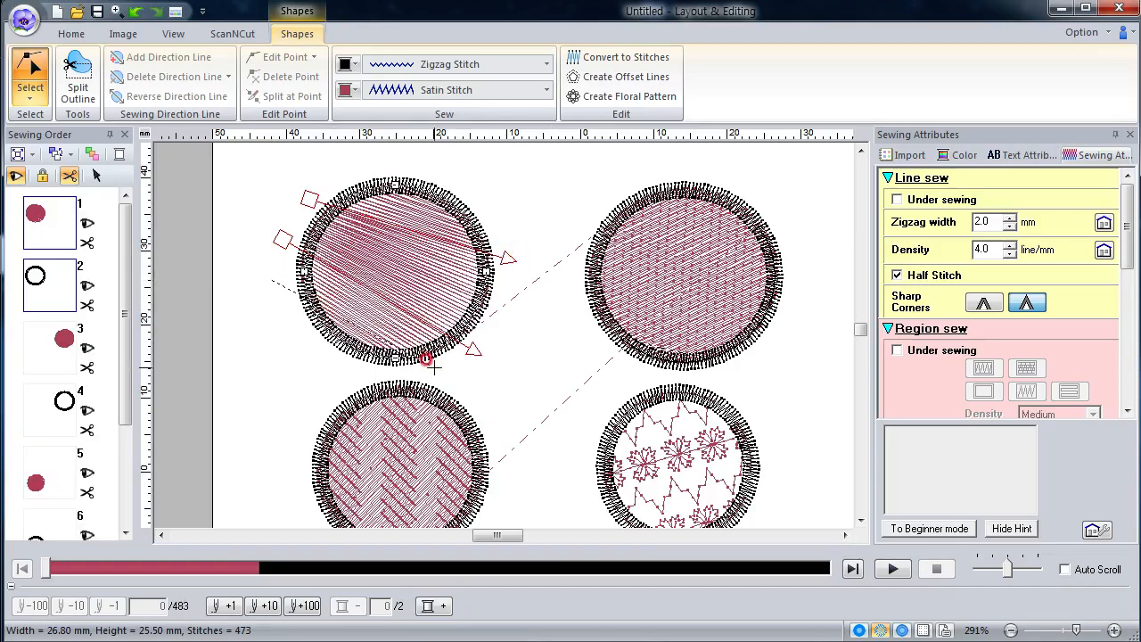
{"action": "left_click", "coordinate": [434, 367]}
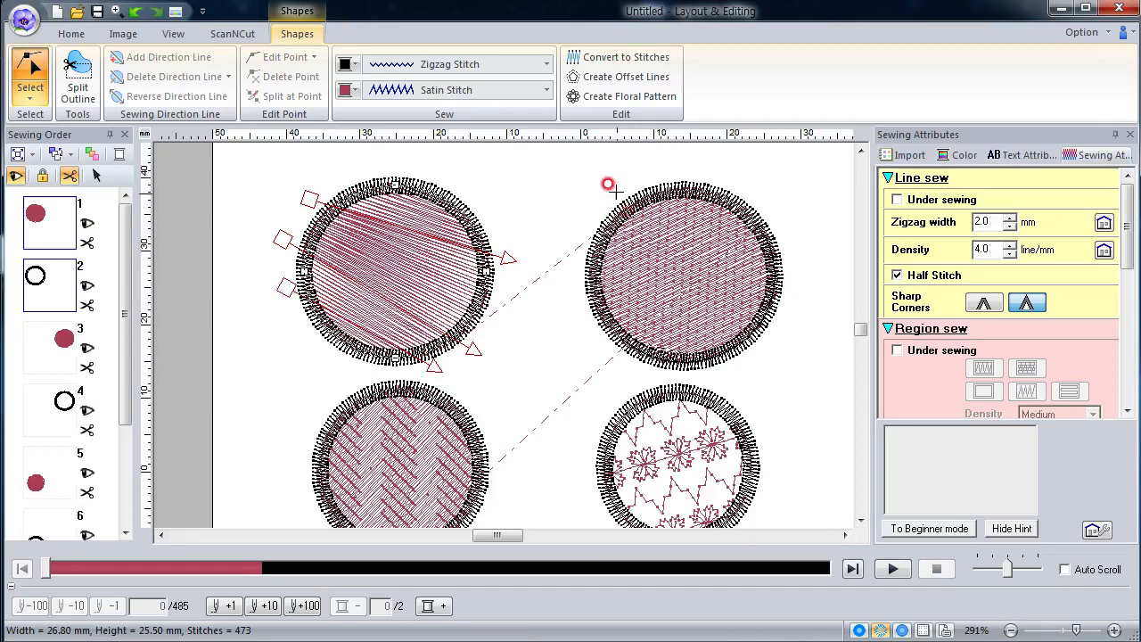
{"action": "right_click", "coordinate": [774, 358]}
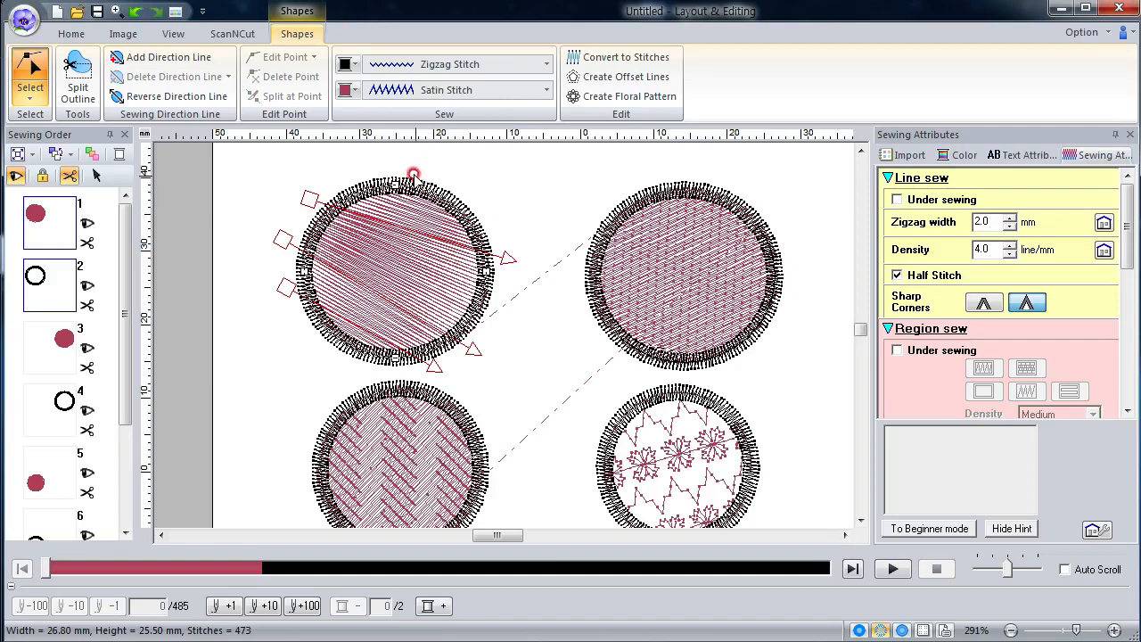
Step: Try to add direction lines that start and end inside the Satin Stitch circle without crossing its outline
{"action": "left_click", "coordinate": [203, 59]}
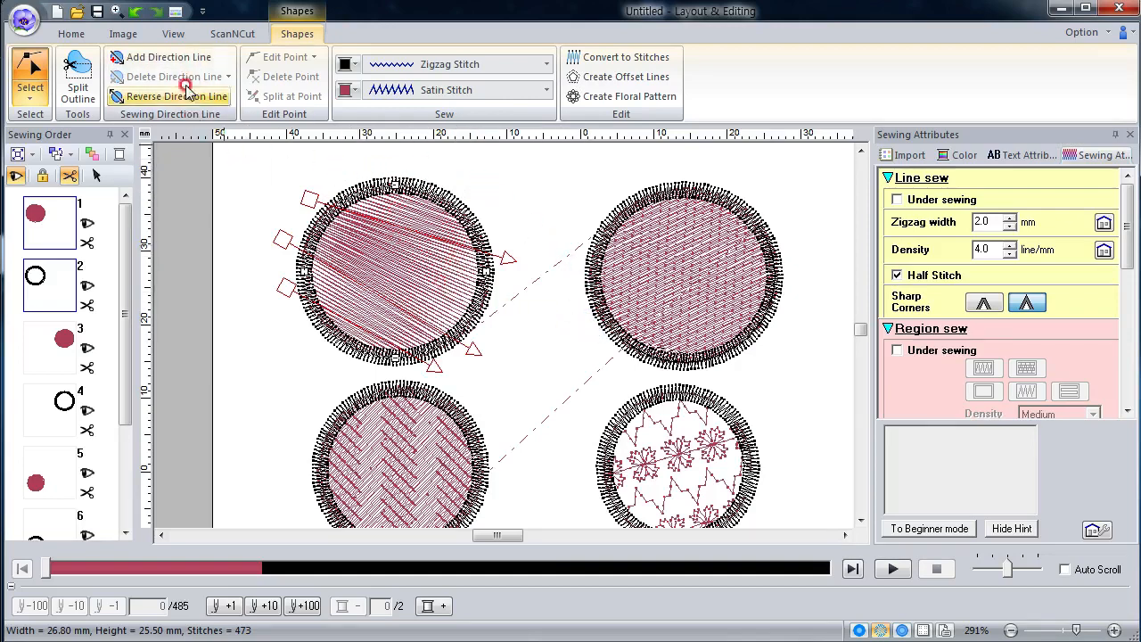
{"action": "left_click", "coordinate": [178, 57]}
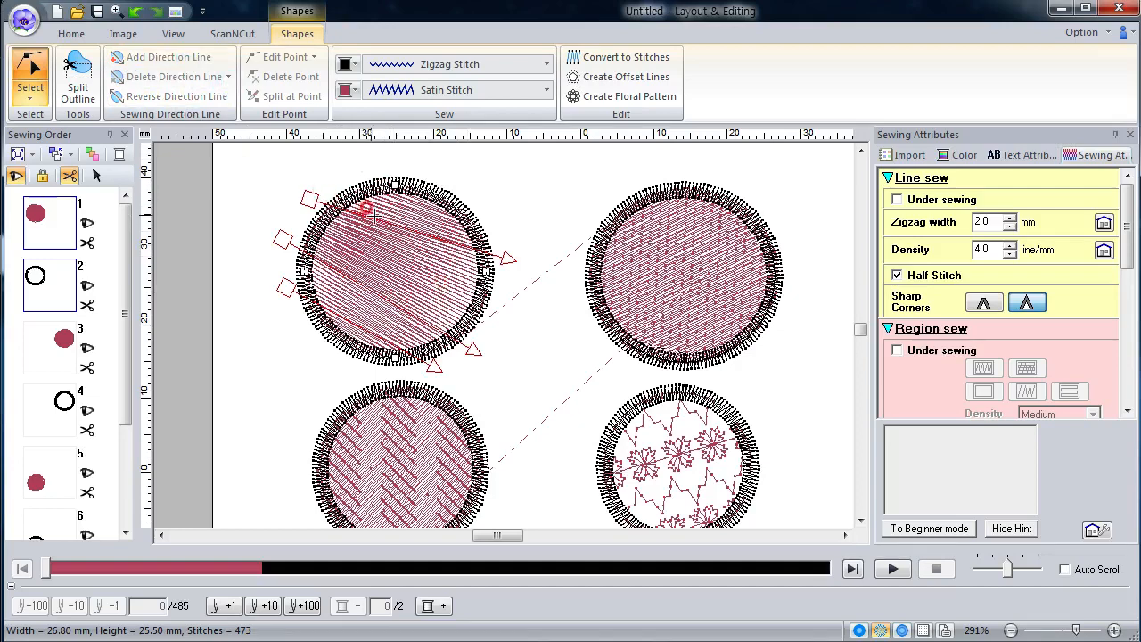
{"action": "left_click_drag", "start_coordinate": [365, 208], "coordinate": [464, 246]}
{"action": "left_click", "coordinate": [425, 287]}
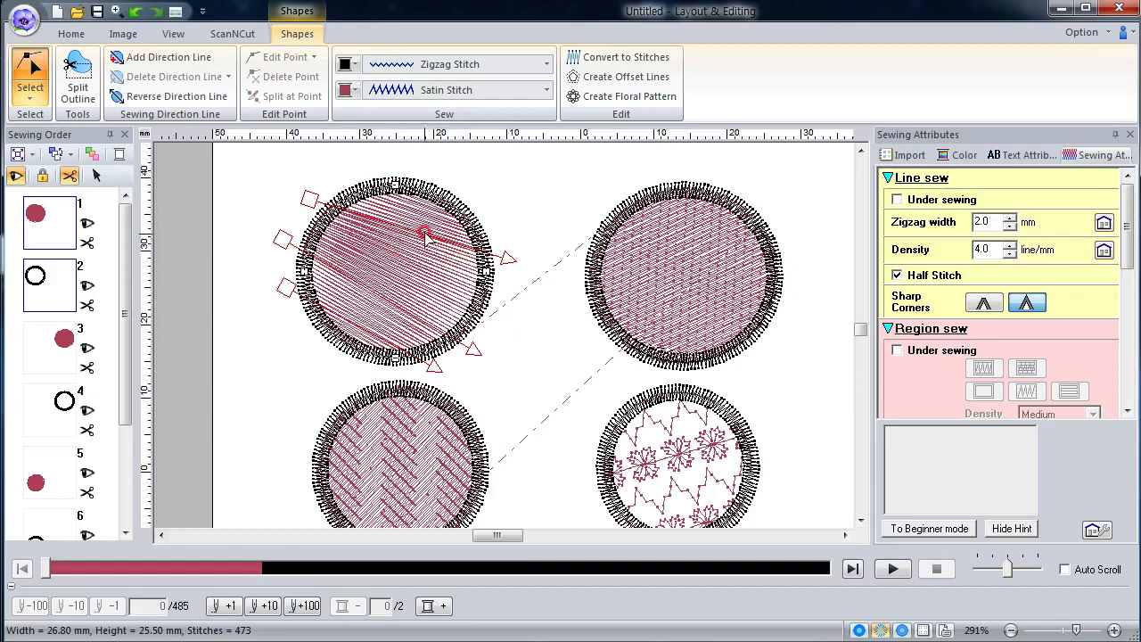
{"action": "left_click", "coordinate": [164, 69]}
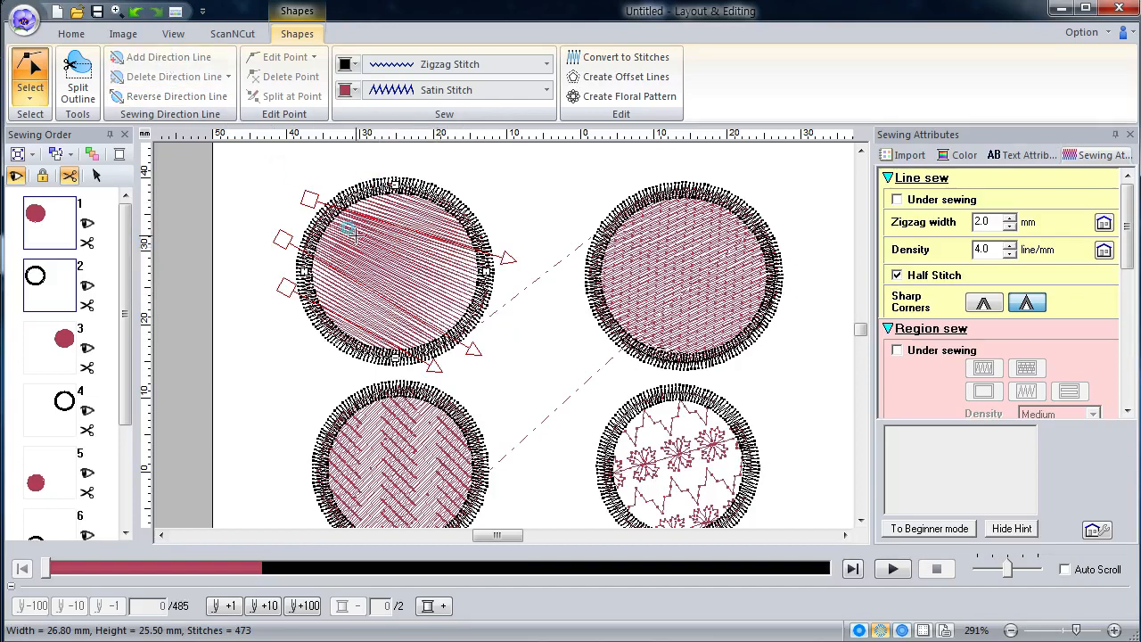
{"action": "left_click", "coordinate": [382, 258]}
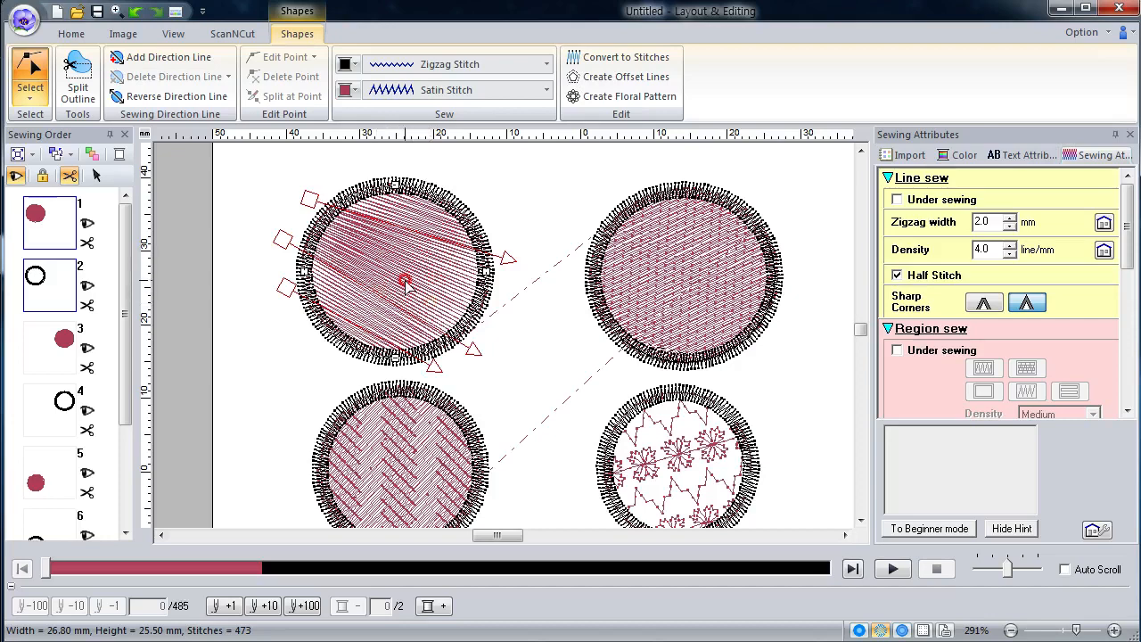
Step: Add a fourth direction line across the upper part of the Satin Stitch circle, from outline to outline
{"action": "left_click", "coordinate": [204, 56]}
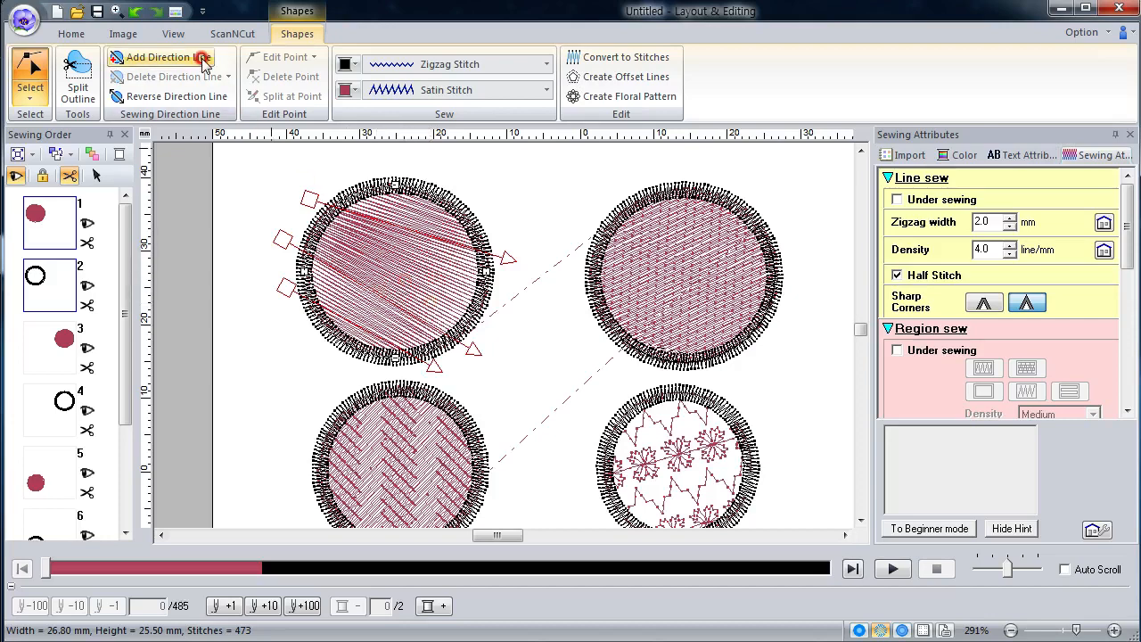
{"action": "left_click", "coordinate": [351, 173]}
{"action": "left_click", "coordinate": [512, 236]}
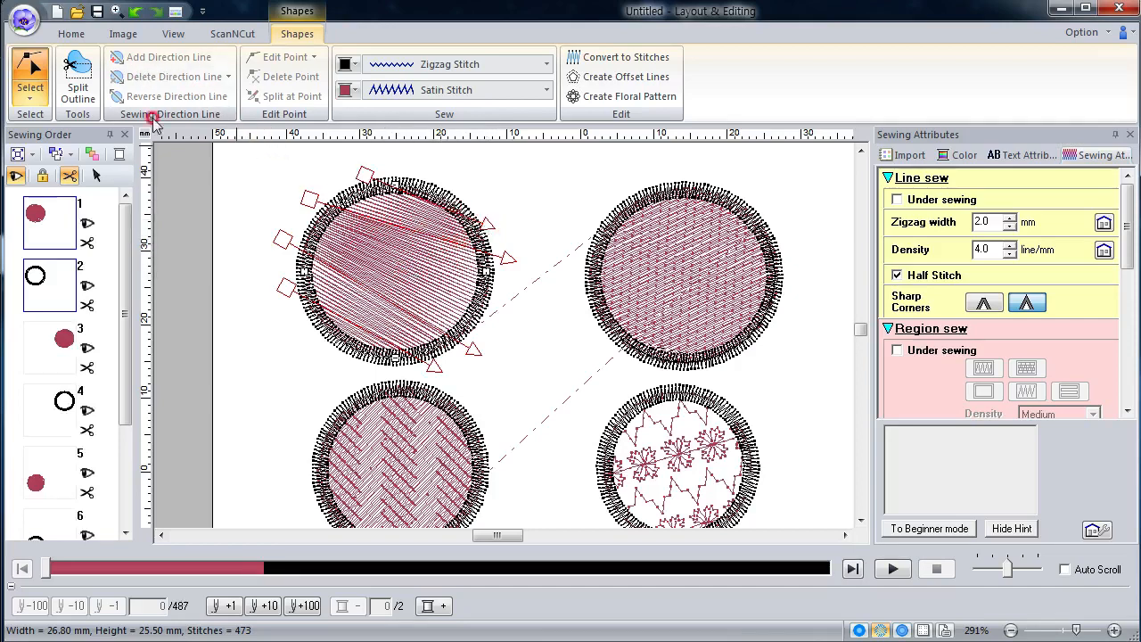
Step: Move the ends of the Satin Stitch circle's direction lines, flattening the uppermost line and sloping the others down more steeply
{"action": "left_click", "coordinate": [31, 93]}
{"action": "left_click_drag", "start_coordinate": [366, 173], "coordinate": [332, 175]}
{"action": "left_click_drag", "start_coordinate": [488, 221], "coordinate": [488, 206]}
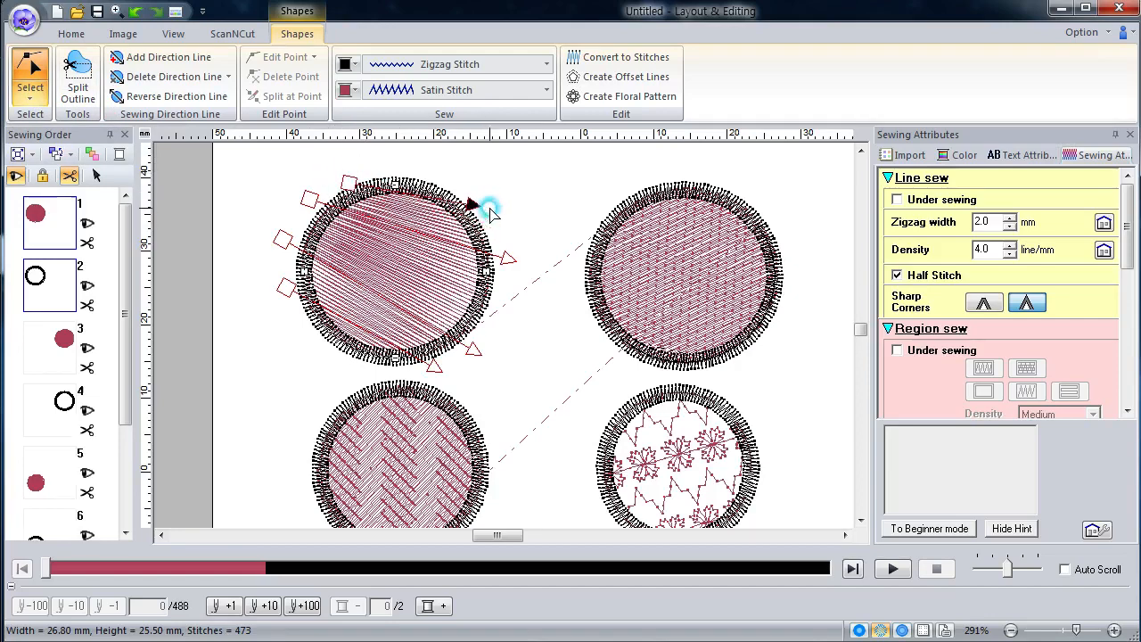
{"action": "left_click_drag", "start_coordinate": [504, 255], "coordinate": [530, 314]}
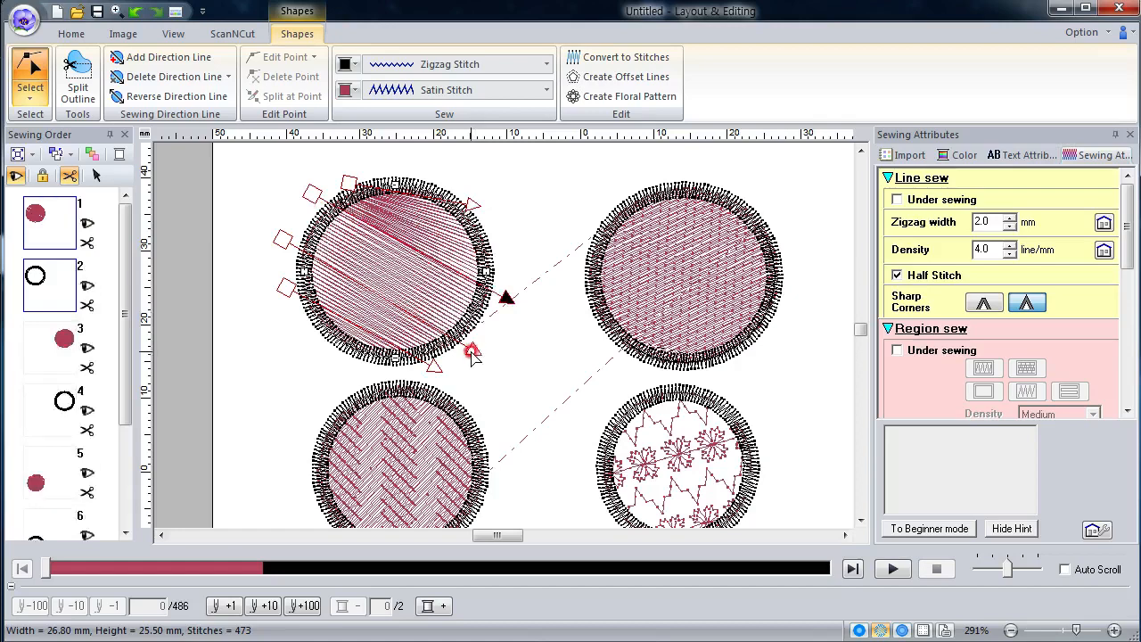
{"action": "mouse_move", "coordinate": [472, 354]}
{"action": "left_mouse_down"}
{"action": "mouse_move", "coordinate": [465, 381]}
{"action": "mouse_move", "coordinate": [443, 374]}
{"action": "mouse_move", "coordinate": [466, 341]}
{"action": "mouse_move", "coordinate": [435, 366]}
{"action": "mouse_move", "coordinate": [501, 338]}
{"action": "left_mouse_up"}
{"action": "mouse_move", "coordinate": [437, 365]}
{"action": "left_mouse_down"}
{"action": "mouse_move", "coordinate": [392, 379]}
{"action": "mouse_move", "coordinate": [484, 356]}
{"action": "mouse_move", "coordinate": [465, 392]}
{"action": "left_mouse_up"}
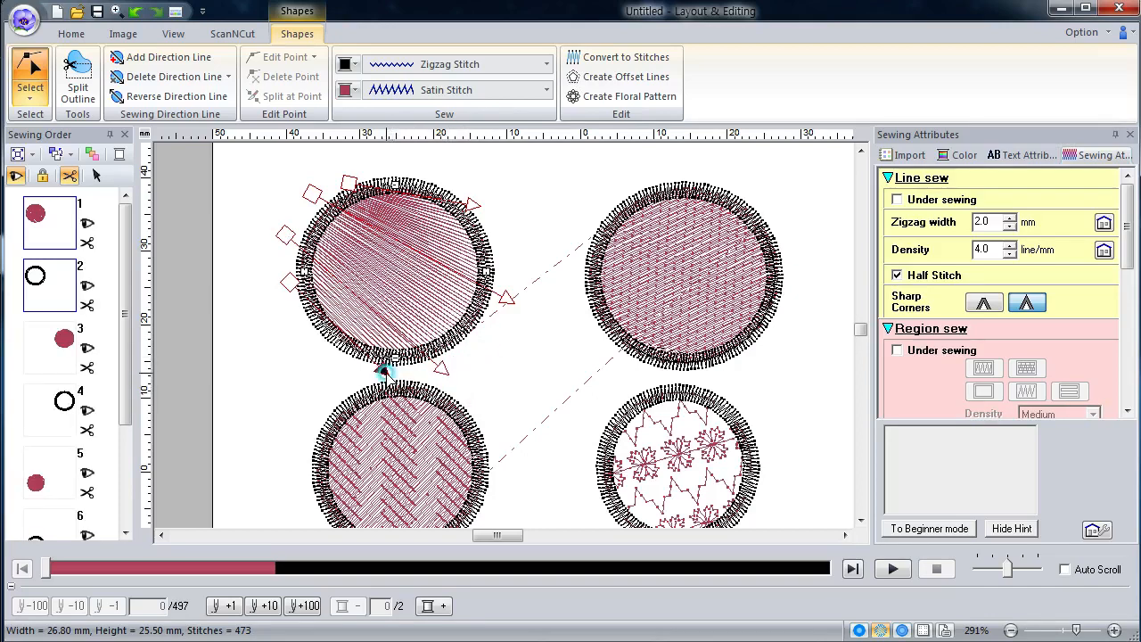
Step: Delete the lowest and the second-highest direction lines of the Satin Stitch circle, and swing the uppermost line's arrow end downward
{"action": "left_click", "coordinate": [382, 368]}
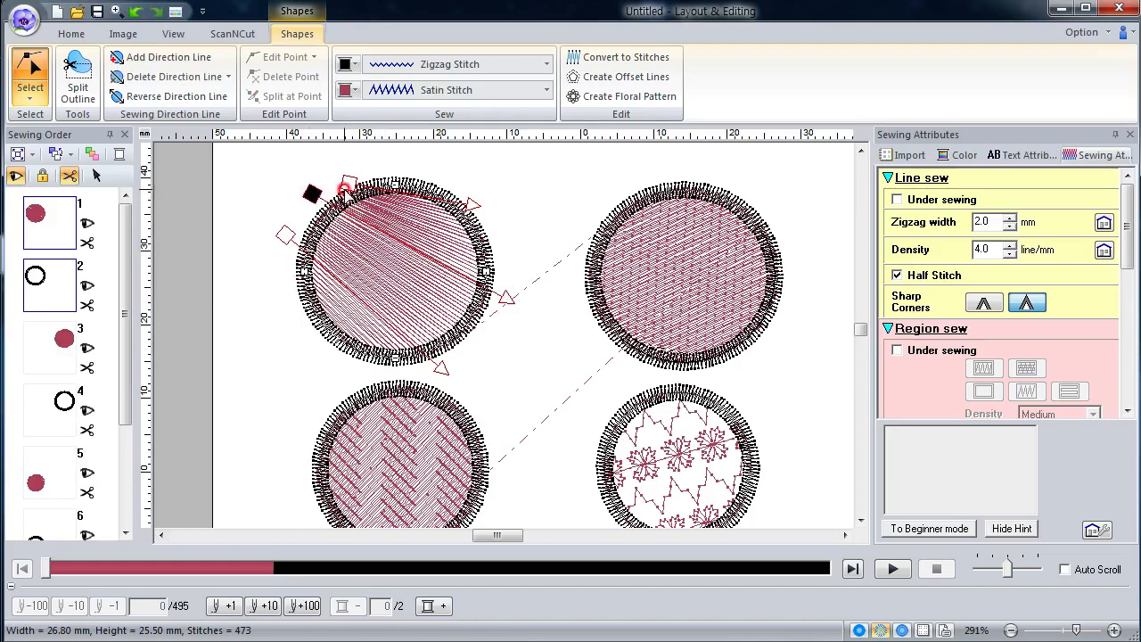
{"action": "left_click", "coordinate": [347, 183]}
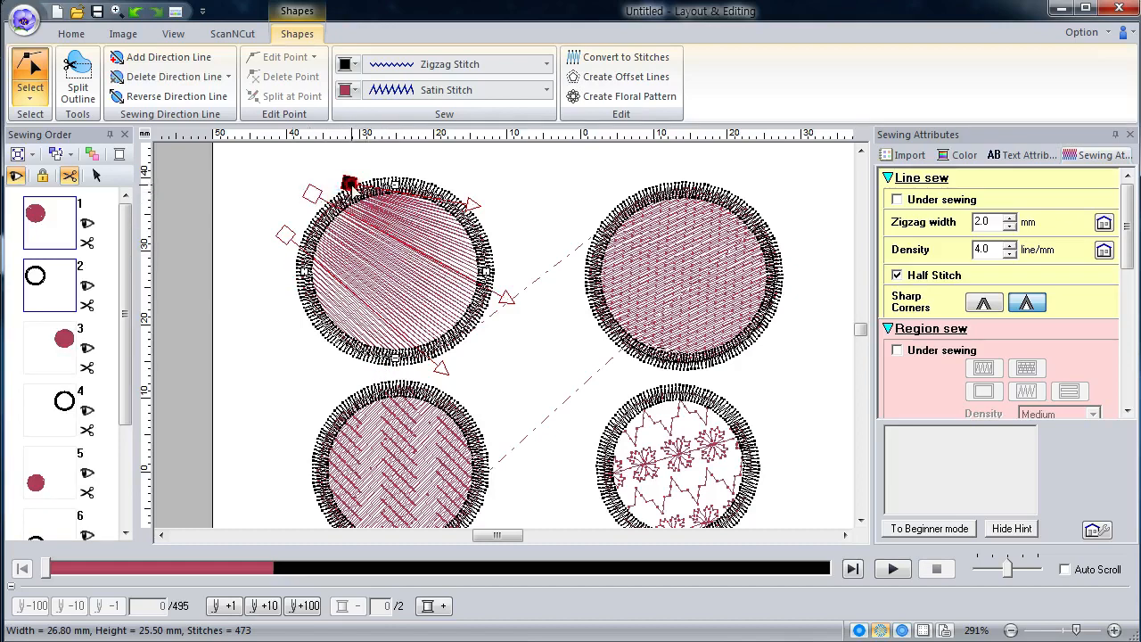
{"action": "left_click", "coordinate": [471, 205]}
{"action": "left_click_drag", "start_coordinate": [504, 304], "coordinate": [501, 326]}
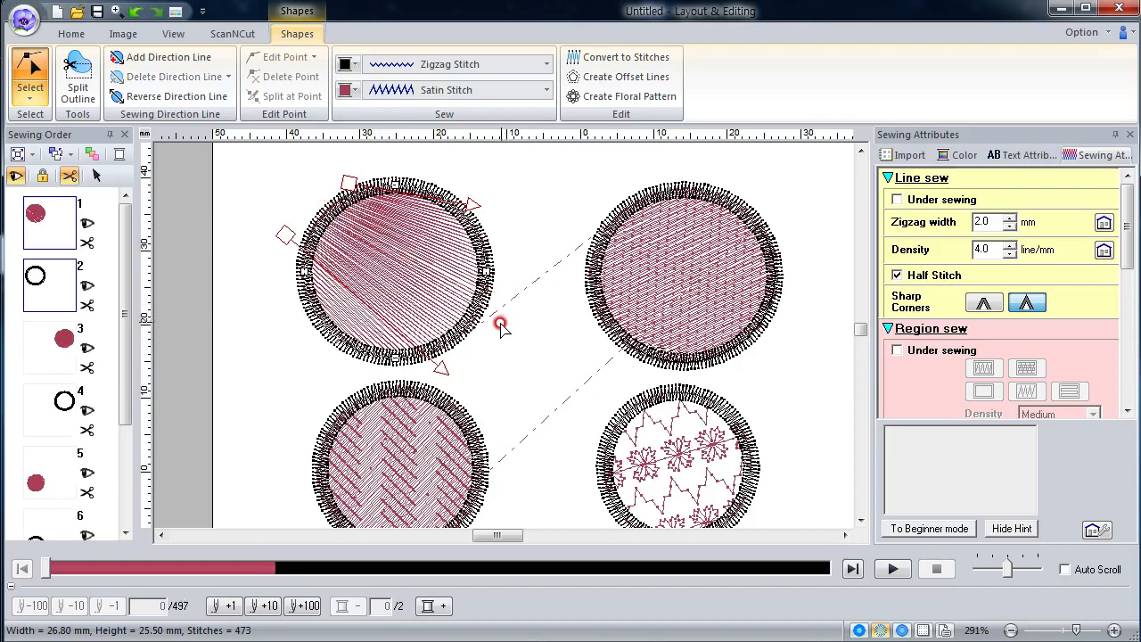
{"action": "left_click_drag", "start_coordinate": [471, 205], "coordinate": [506, 280]}
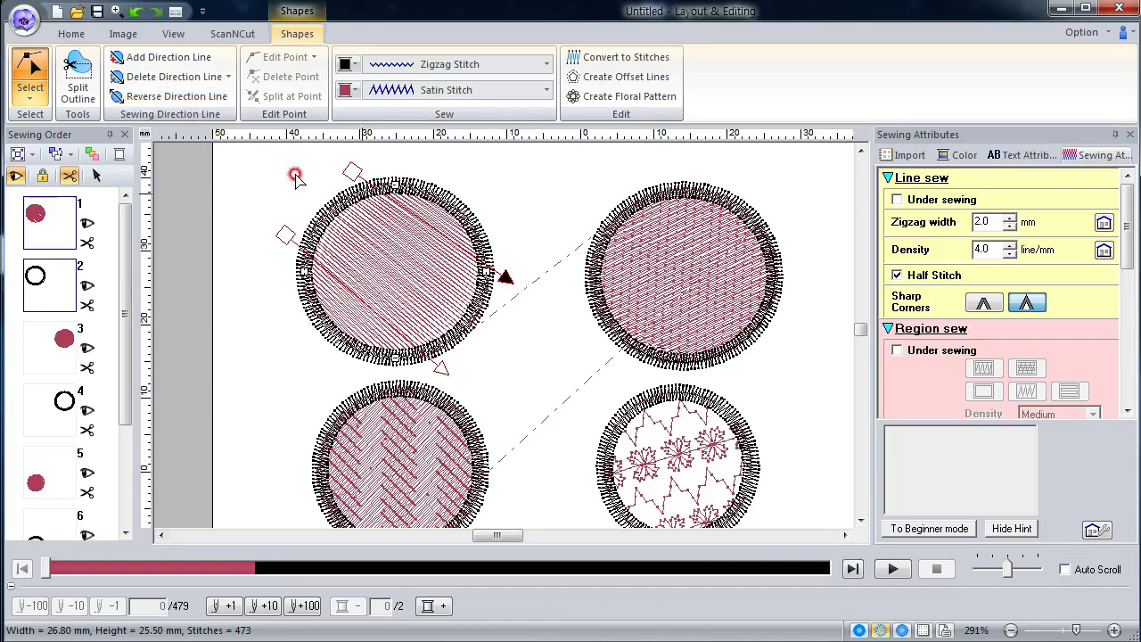
Step: Reverse the Satin Stitch circle's two direction lines and swing the upper line's arrow end counterclockwise, closer to the lower line's arrow
{"action": "left_click", "coordinate": [202, 105]}
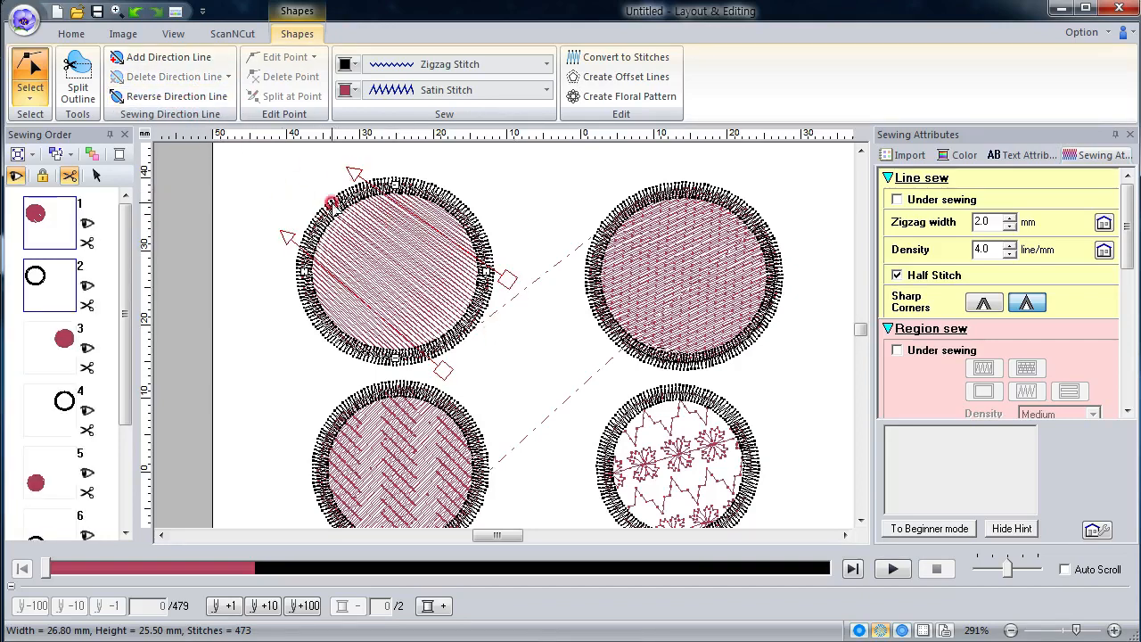
{"action": "left_click_drag", "start_coordinate": [359, 175], "coordinate": [314, 202]}
{"action": "left_click", "coordinate": [350, 177]}
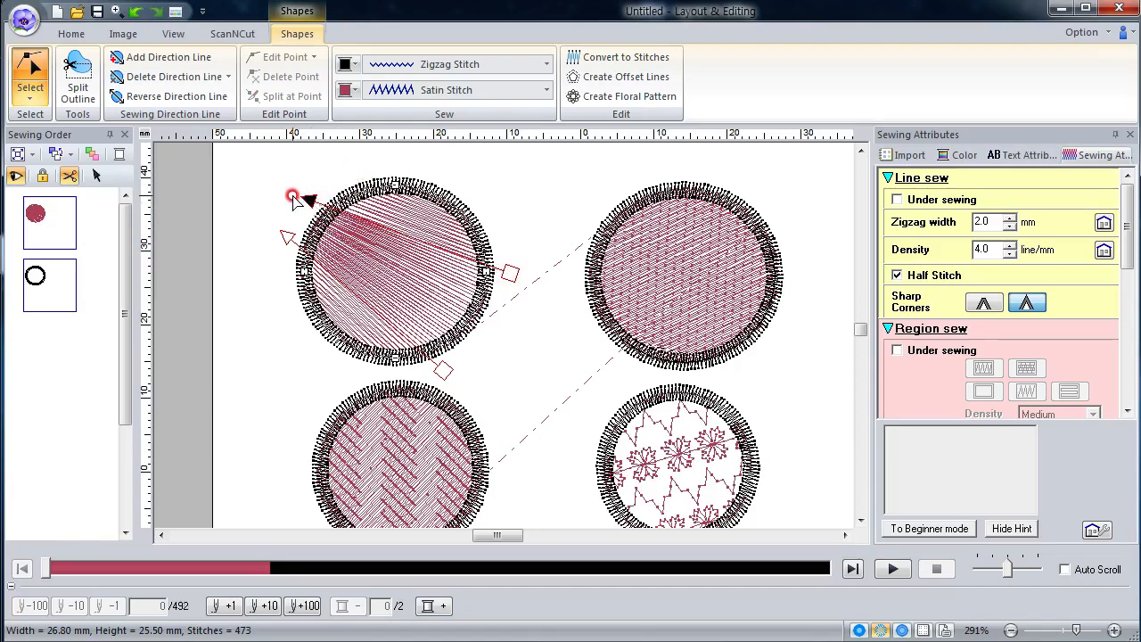
Step: Reverse the Satin Stitch circle's direction lines repeatedly, ending with both arrows on the circle's left side
{"action": "left_click", "coordinate": [212, 101]}
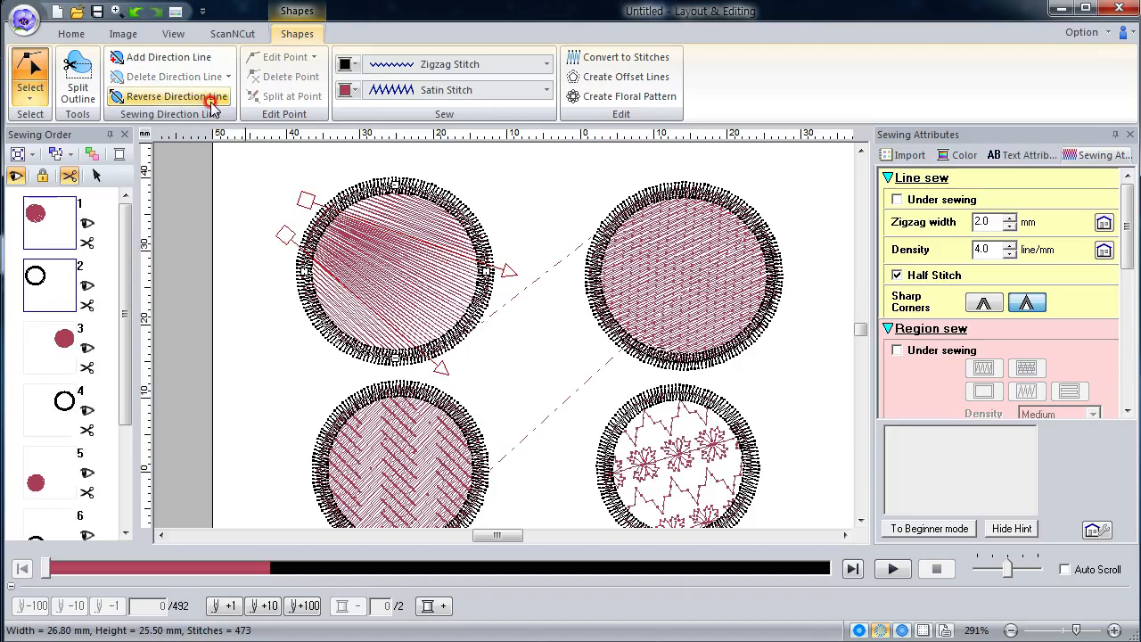
{"action": "left_click", "coordinate": [211, 101]}
{"action": "left_click", "coordinate": [211, 100]}
{"action": "left_click", "coordinate": [211, 101]}
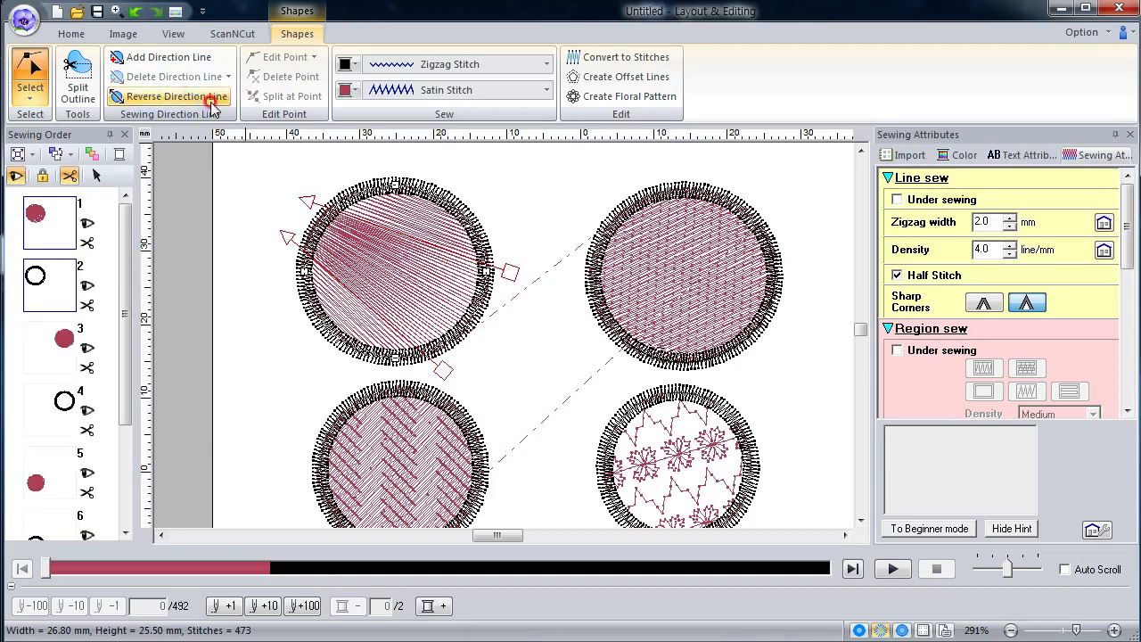
Step: Delete the Satin Stitch circle's lines not selected, keeping the upper direction line, and move its square end slightly upward
{"action": "left_click", "coordinate": [308, 200]}
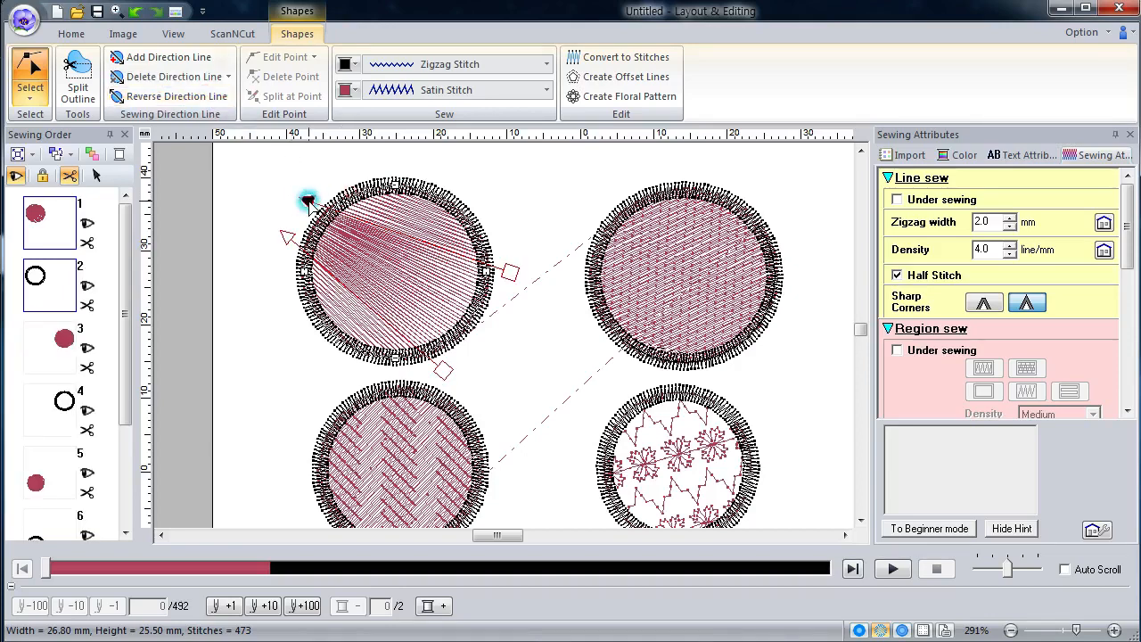
{"action": "left_click", "coordinate": [214, 77]}
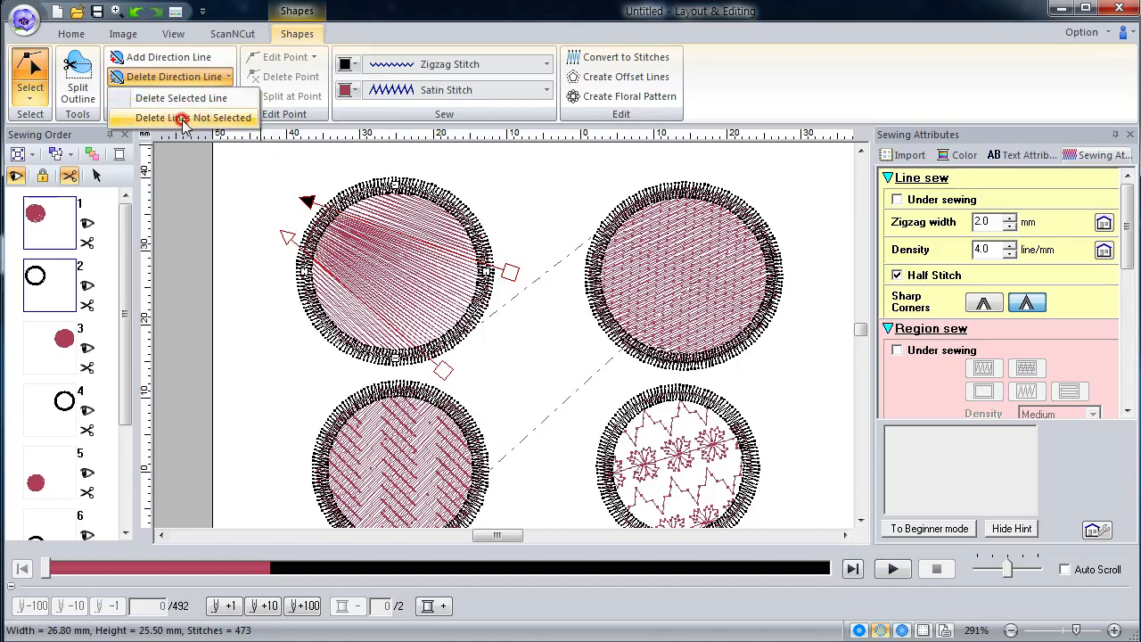
{"action": "left_click", "coordinate": [307, 201]}
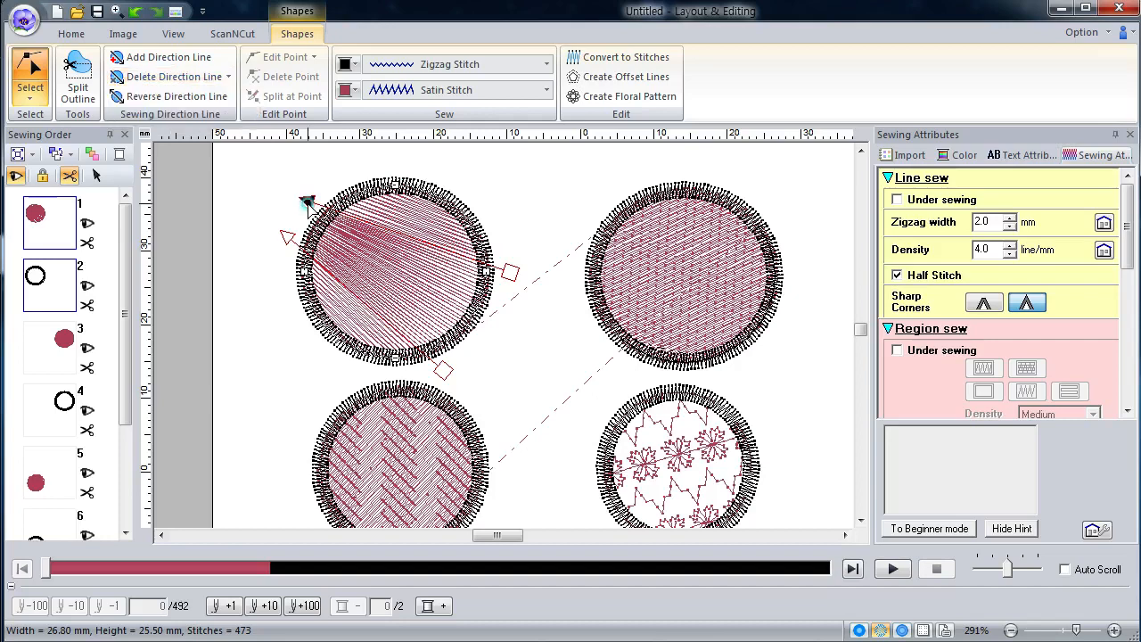
{"action": "left_click", "coordinate": [224, 77]}
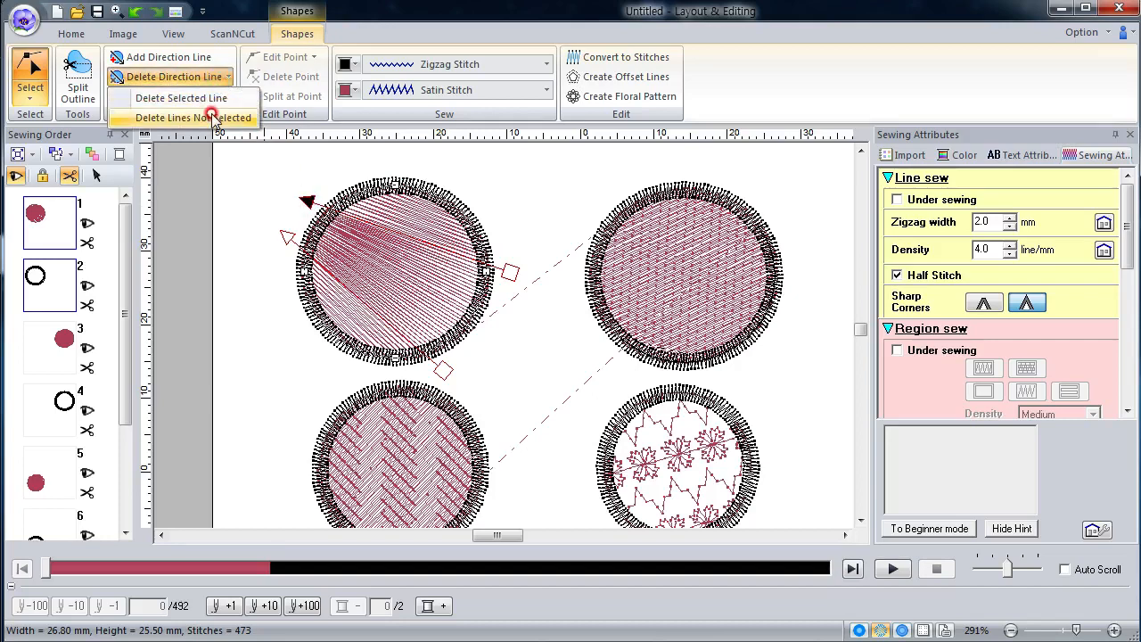
{"action": "left_click", "coordinate": [214, 116]}
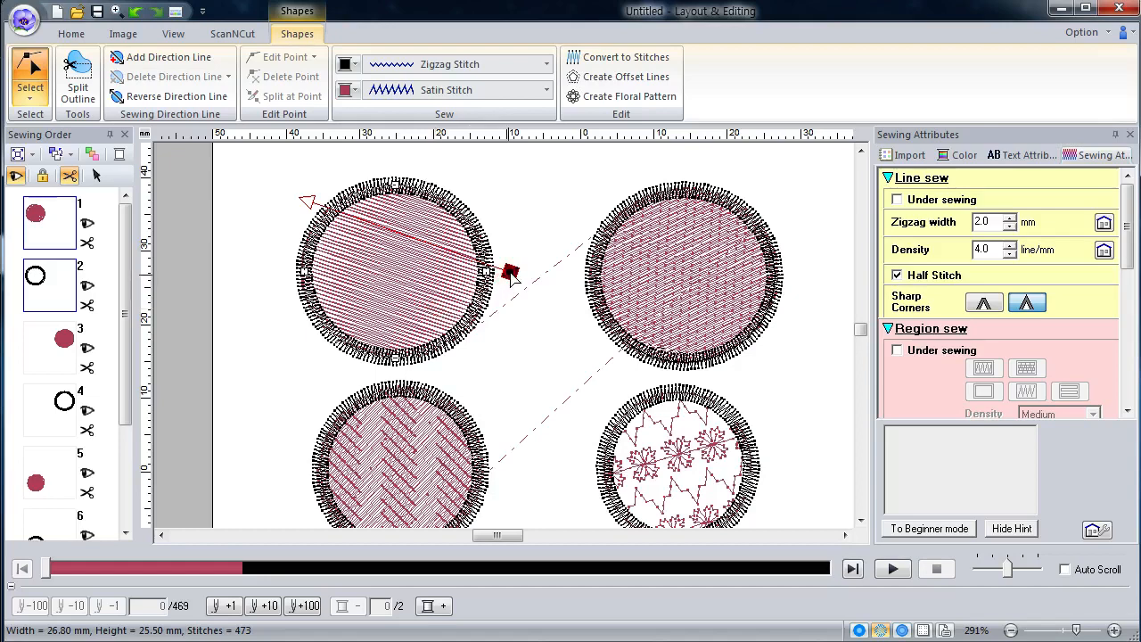
{"action": "mouse_move", "coordinate": [512, 279]}
{"action": "left_mouse_down"}
{"action": "mouse_move", "coordinate": [512, 298]}
{"action": "mouse_move", "coordinate": [527, 268]}
{"action": "left_mouse_up"}
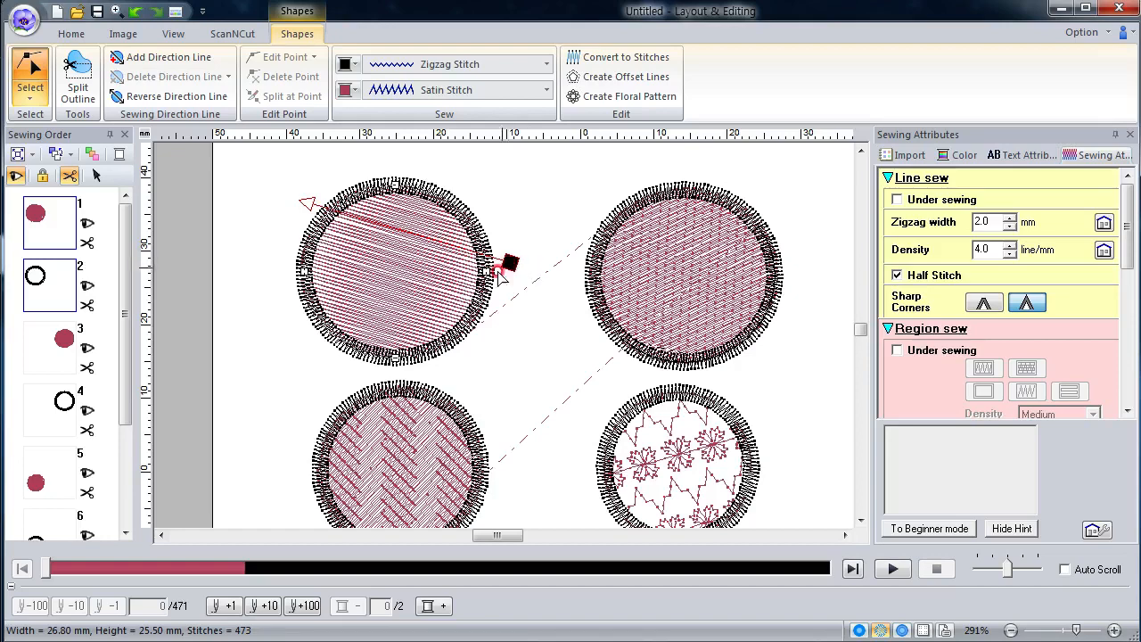
Step: Select the whole Satin Stitch circle and delete it with its outline
{"action": "left_click", "coordinate": [28, 98]}
{"action": "left_click", "coordinate": [29, 143]}
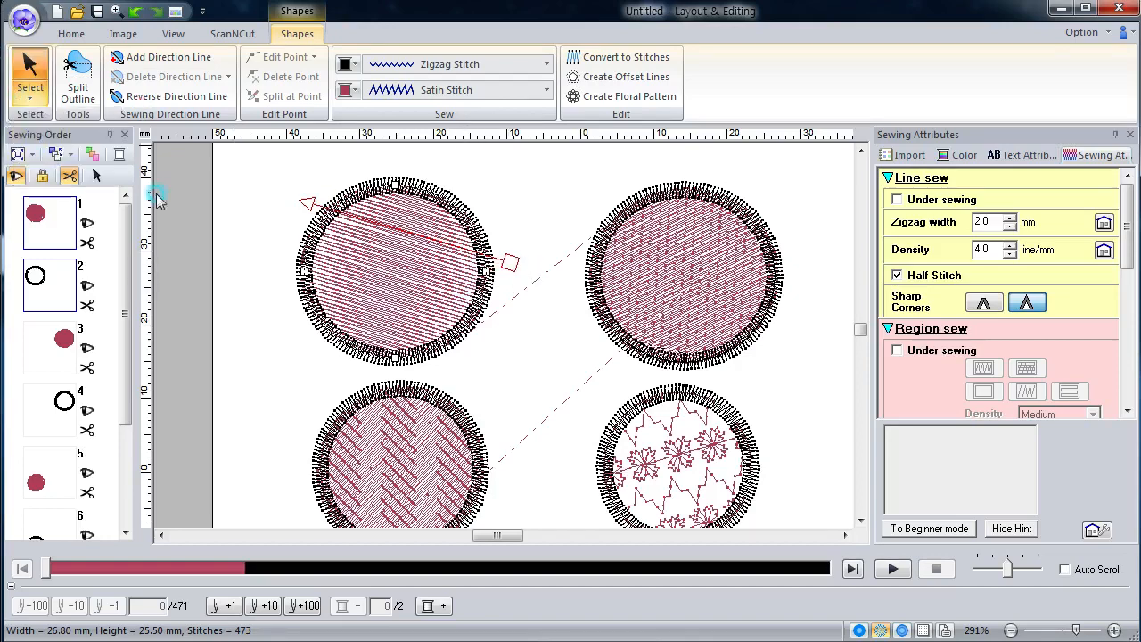
{"action": "left_click", "coordinate": [365, 254]}
{"action": "key", "text": "Delete"}
Step: Draw a straight-edged manual punch strip of four blocks, about 37 mm wide and 15 mm high, where the Satin Stitch circle was
{"action": "left_click", "coordinate": [276, 101]}
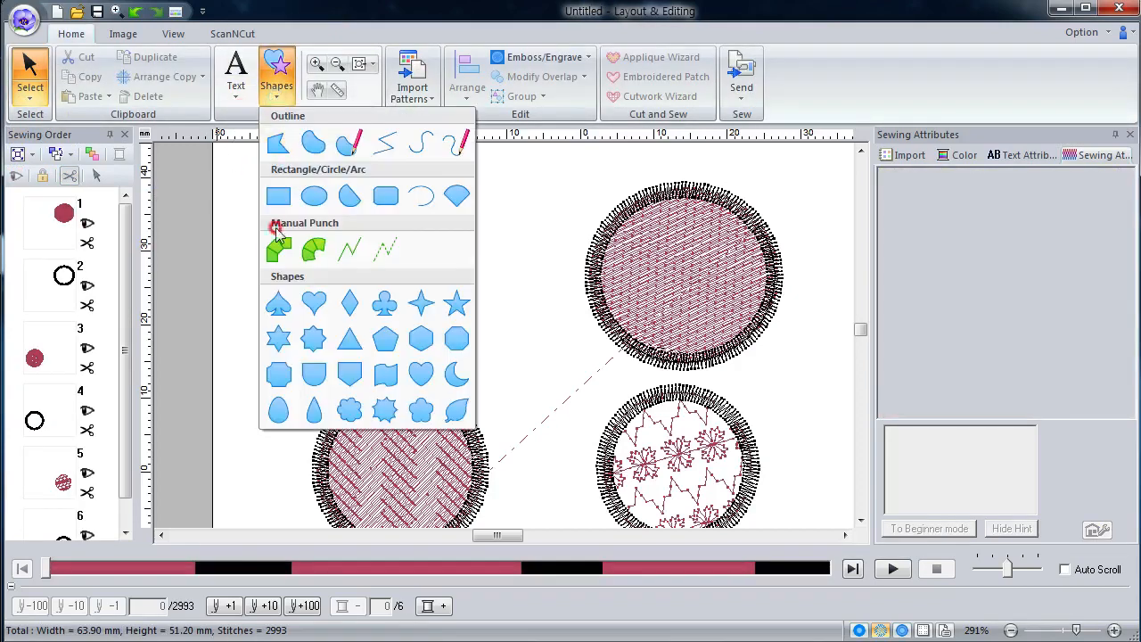
{"action": "left_click", "coordinate": [273, 247]}
{"action": "left_click", "coordinate": [280, 204]}
{"action": "left_click", "coordinate": [338, 206]}
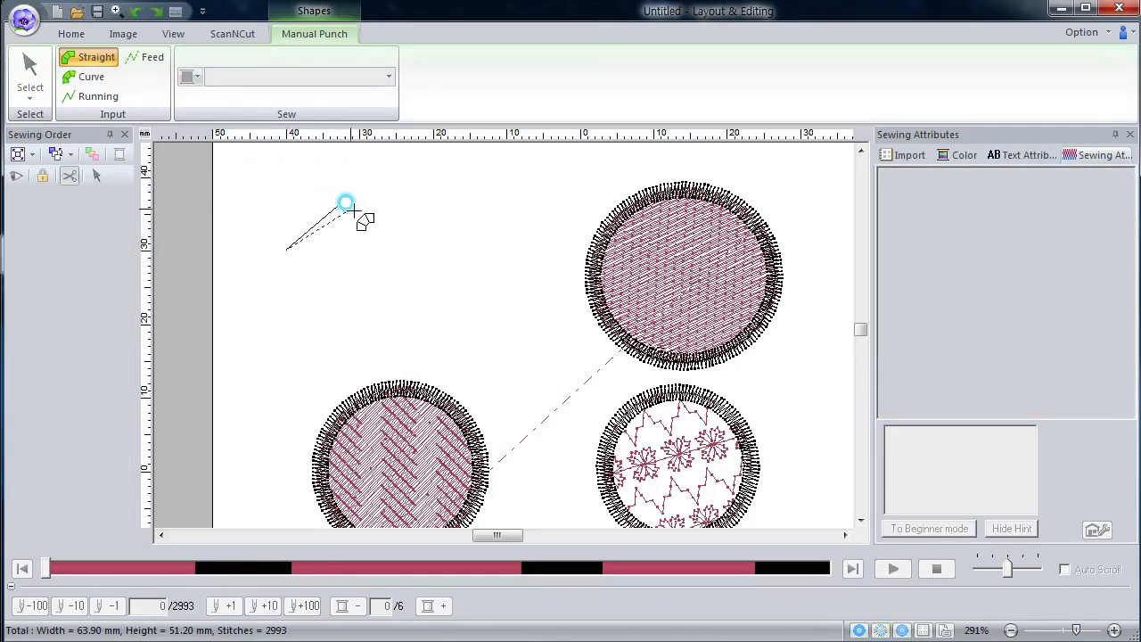
{"action": "left_click", "coordinate": [376, 268]}
{"action": "left_click", "coordinate": [413, 232]}
{"action": "left_click", "coordinate": [434, 282]}
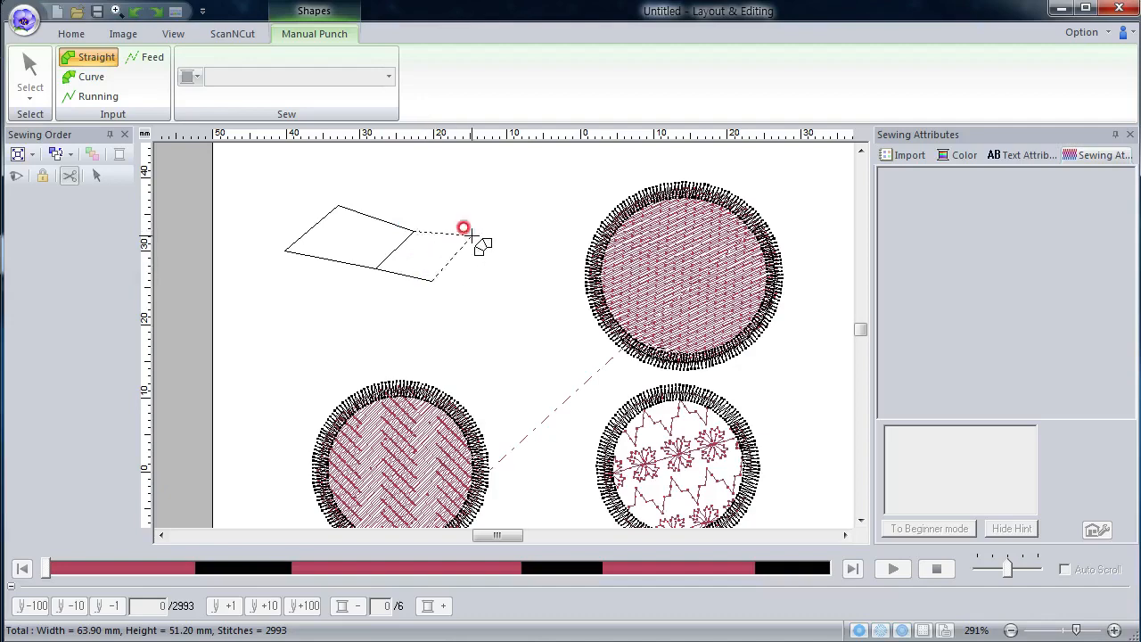
{"action": "left_click", "coordinate": [469, 237]}
{"action": "left_click", "coordinate": [505, 300]}
{"action": "left_click", "coordinate": [525, 255]}
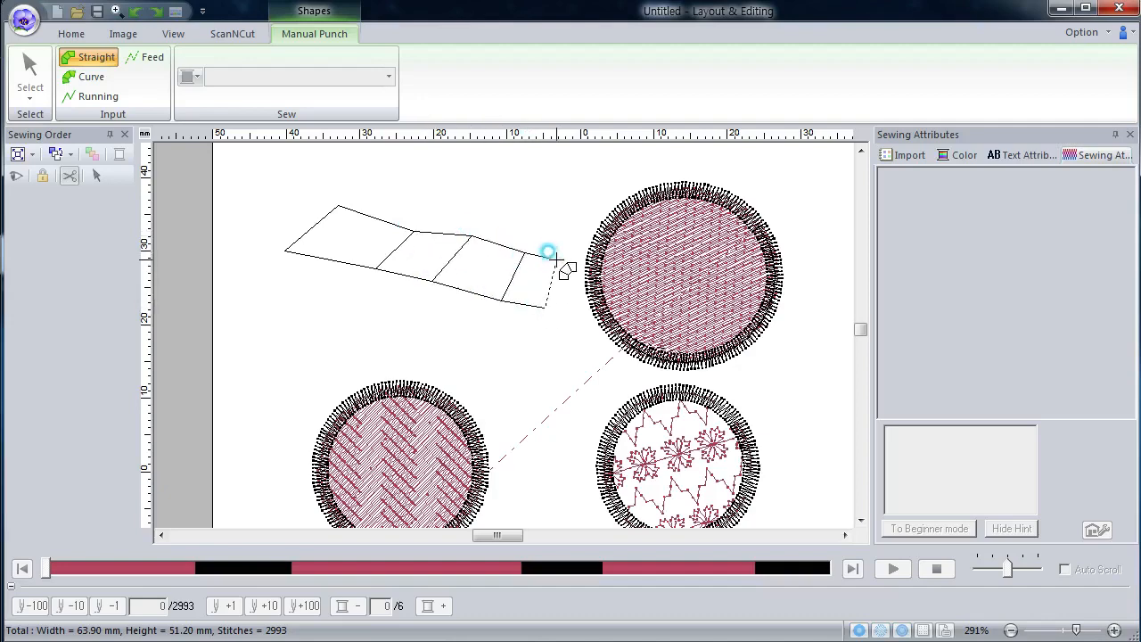
{"action": "double_click", "coordinate": [558, 259]}
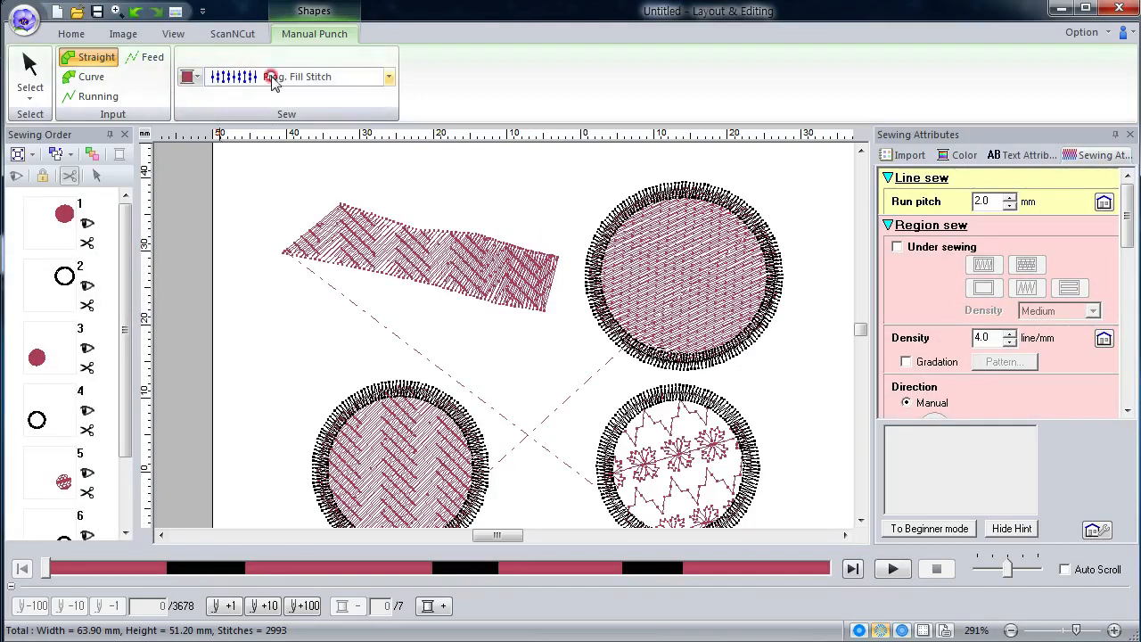
Step: Change the manual punch strip's region sewing to Satin Stitch
{"action": "left_click", "coordinate": [330, 81]}
{"action": "left_click", "coordinate": [320, 105]}
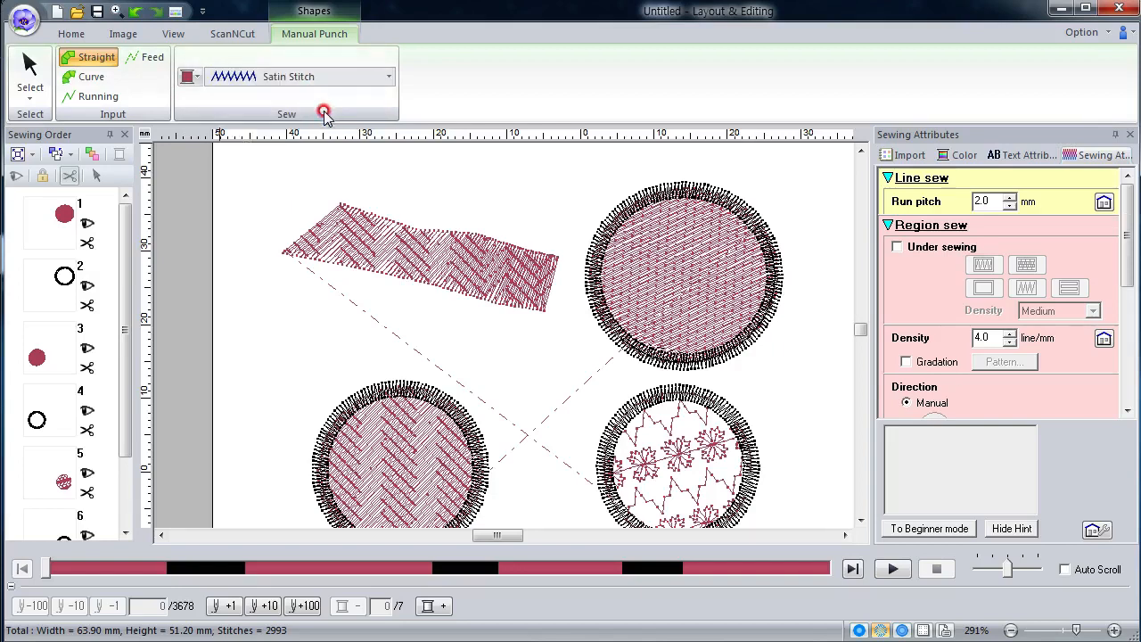
{"action": "left_click", "coordinate": [29, 71]}
{"action": "left_click", "coordinate": [403, 229]}
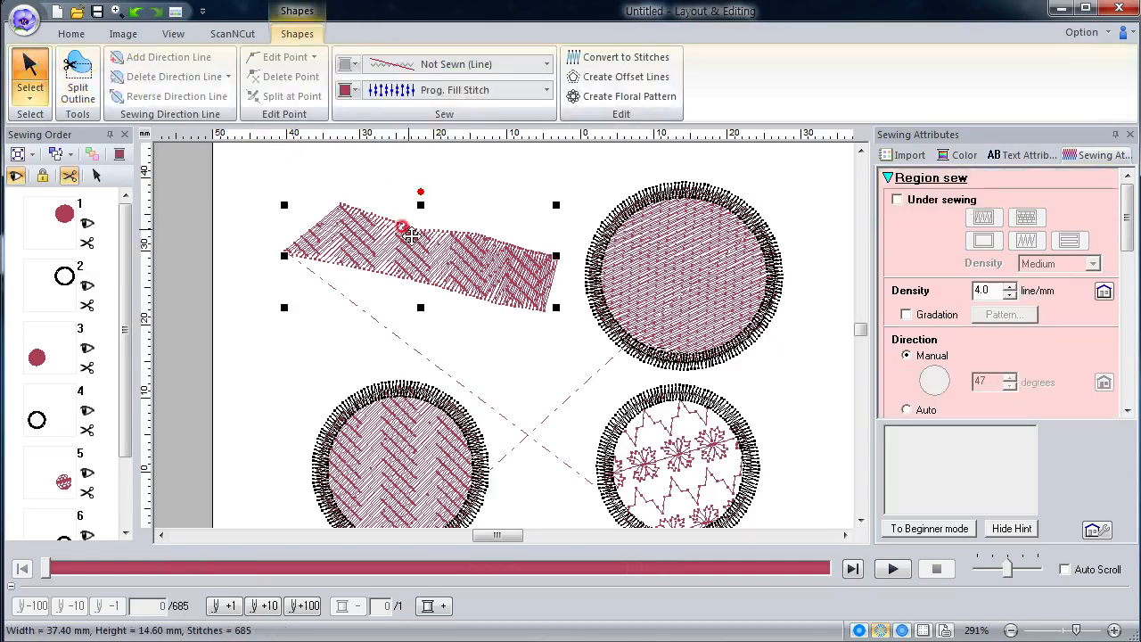
{"action": "left_click", "coordinate": [545, 90]}
{"action": "left_click", "coordinate": [488, 138]}
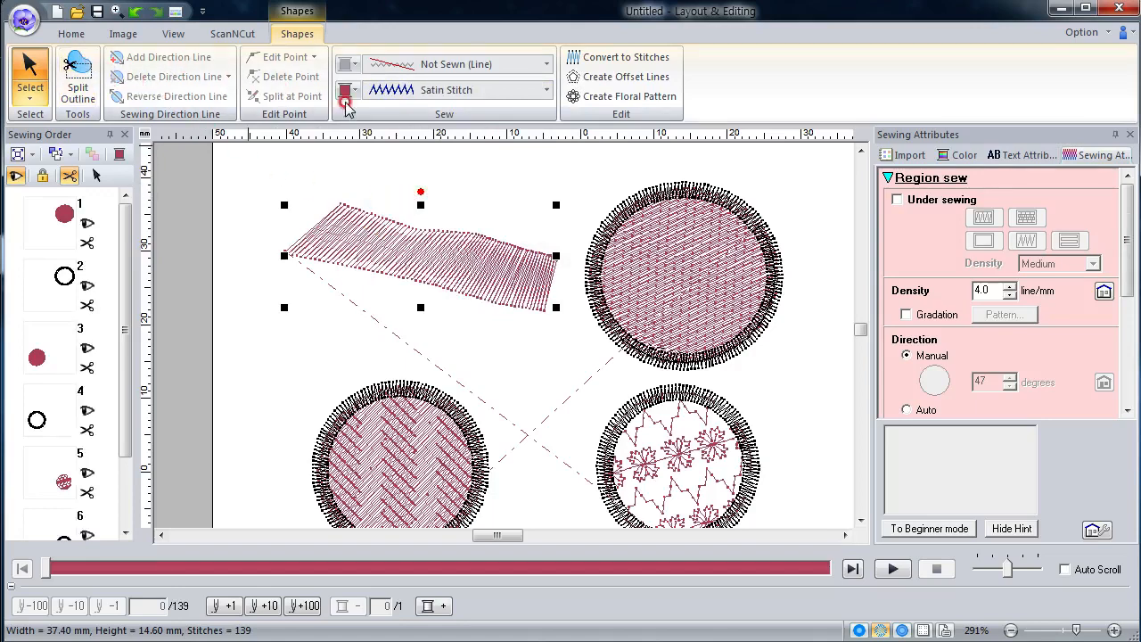
Step: Add two direction lines to the manual punch strip, one in the first block and one in the third
{"action": "left_click", "coordinate": [29, 89]}
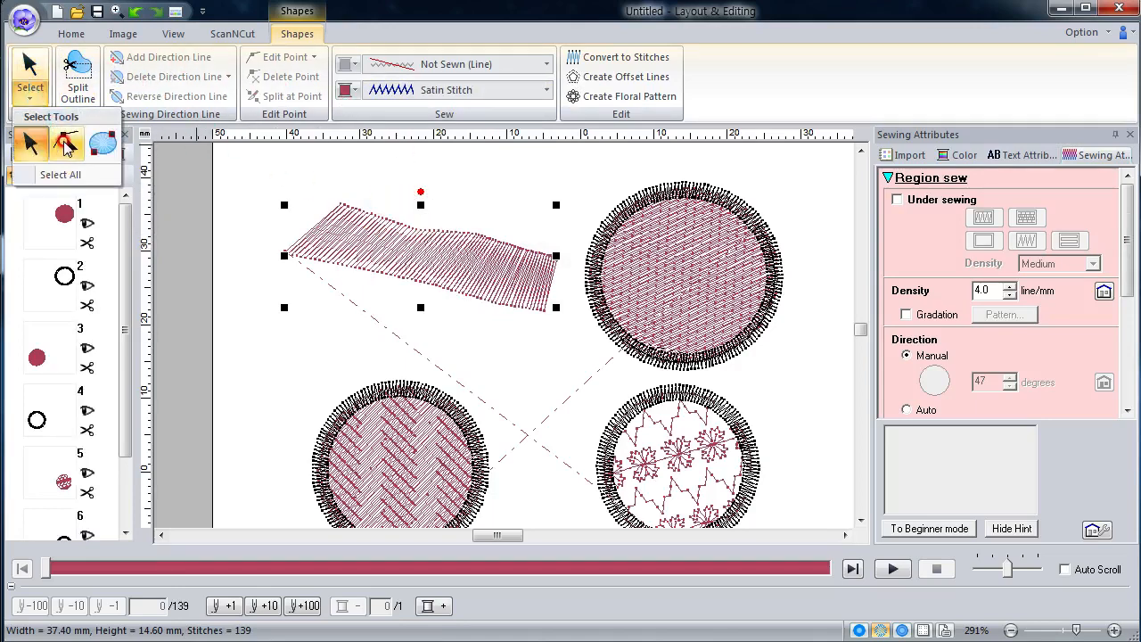
{"action": "left_click", "coordinate": [67, 146]}
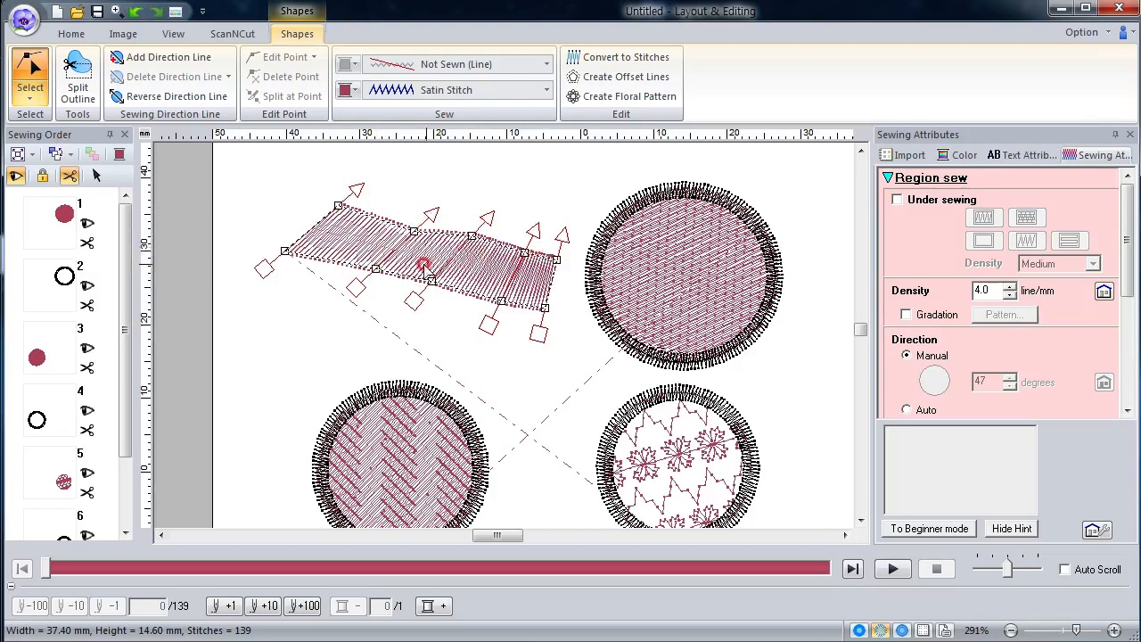
{"action": "left_click", "coordinate": [334, 263]}
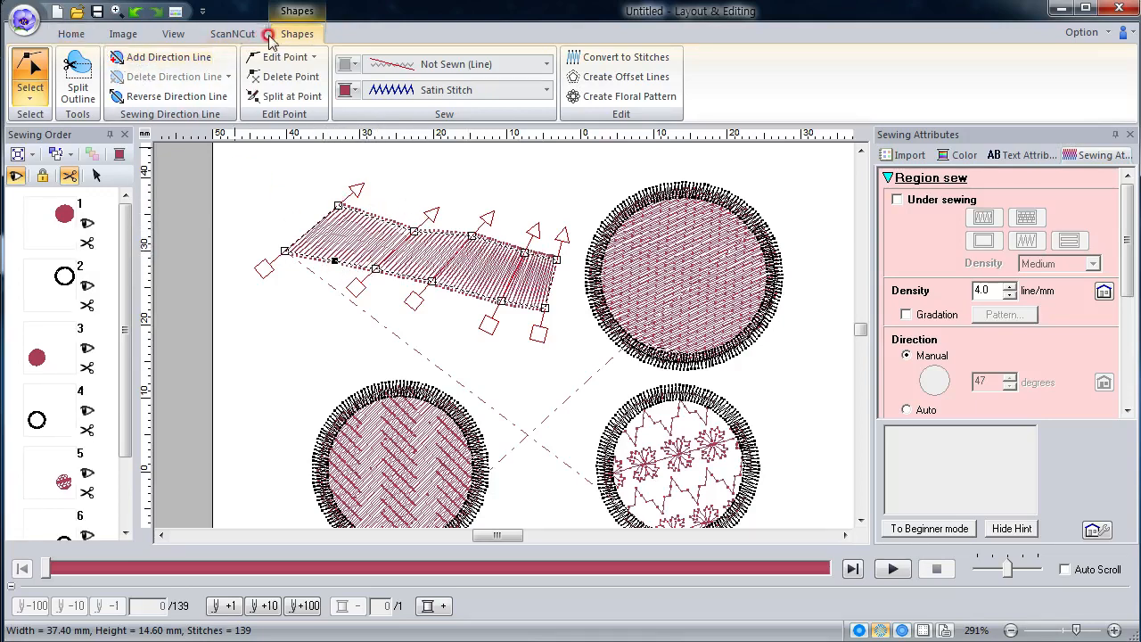
{"action": "left_click", "coordinate": [183, 57]}
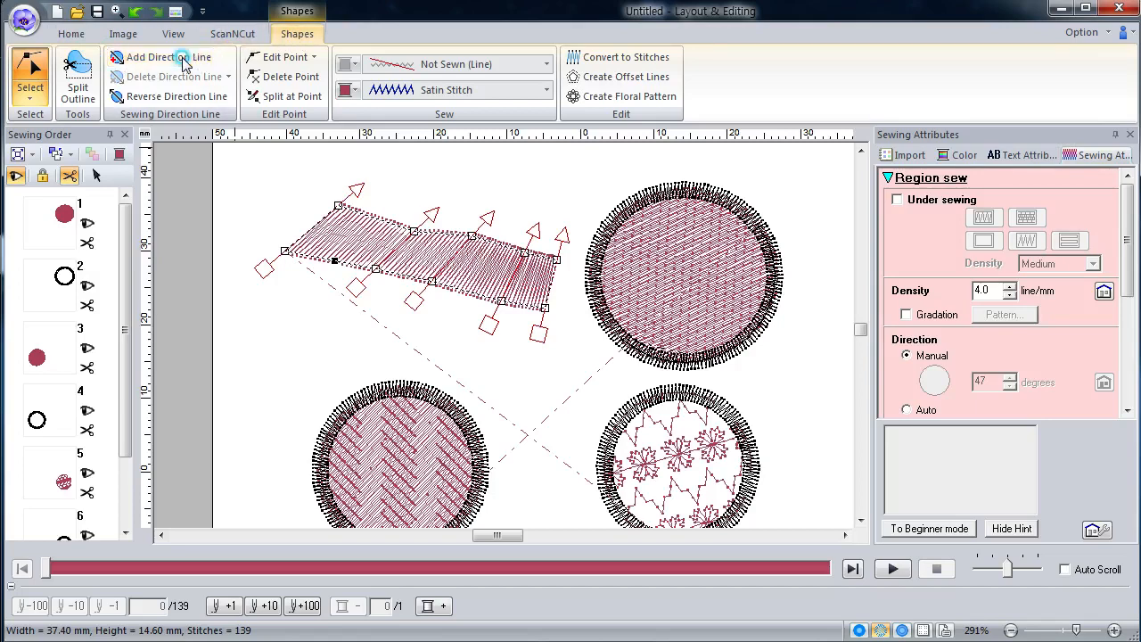
{"action": "left_click", "coordinate": [395, 199]}
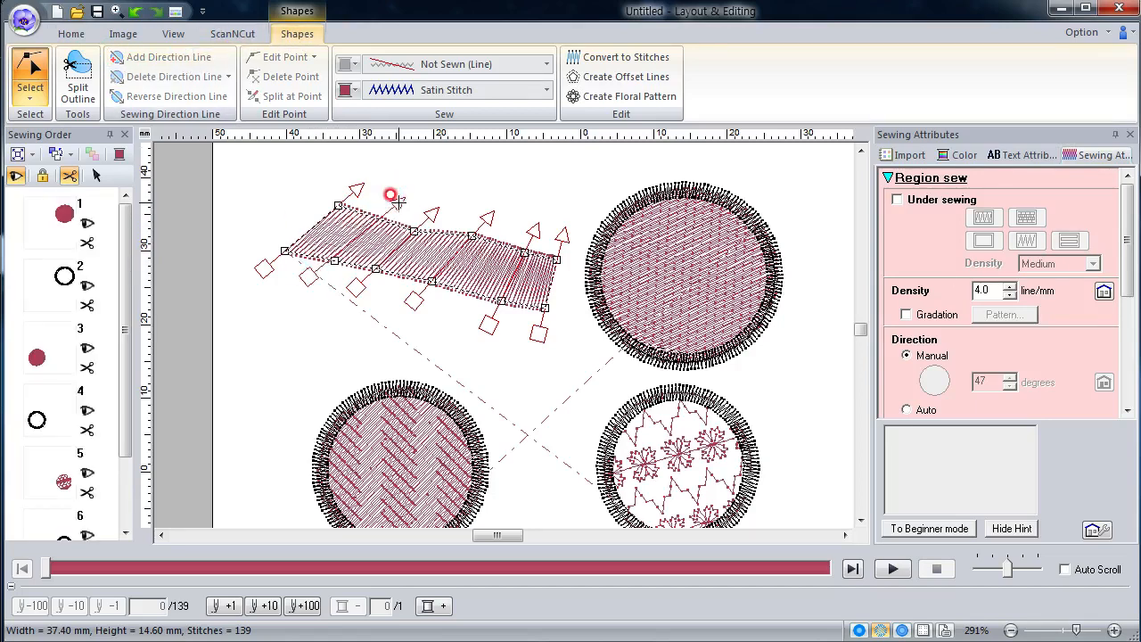
{"action": "left_click", "coordinate": [504, 215]}
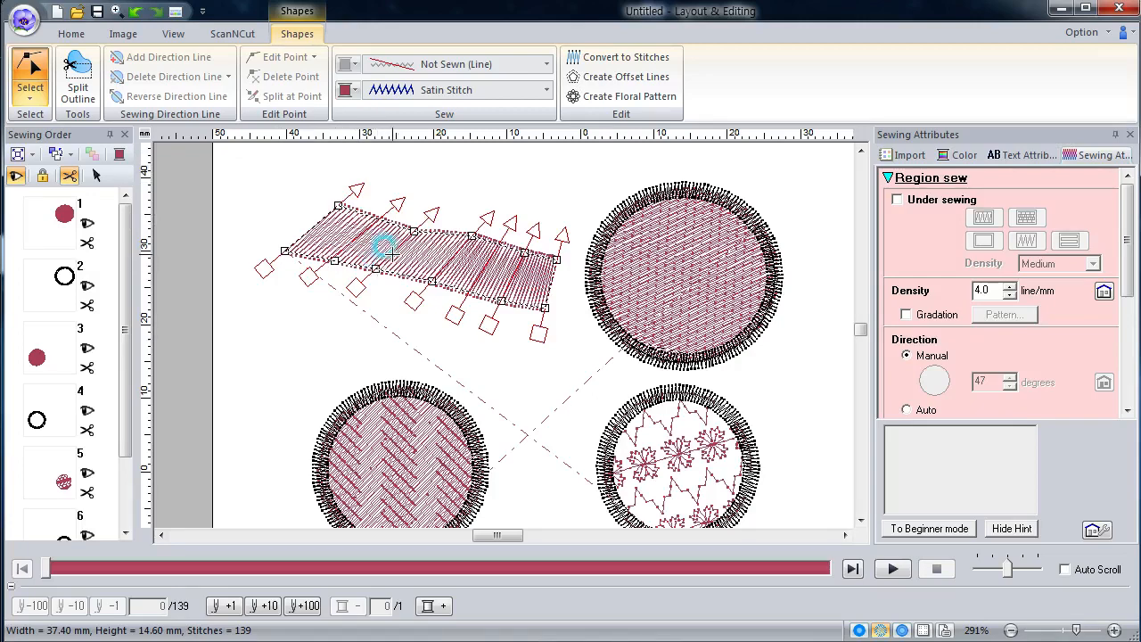
Step: Bend the strip by moving its middle points, then add two points on its upper-left edge and lower that edge with its corner
{"action": "left_click_drag", "start_coordinate": [370, 261], "coordinate": [425, 298]}
{"action": "left_click_drag", "start_coordinate": [469, 236], "coordinate": [468, 261]}
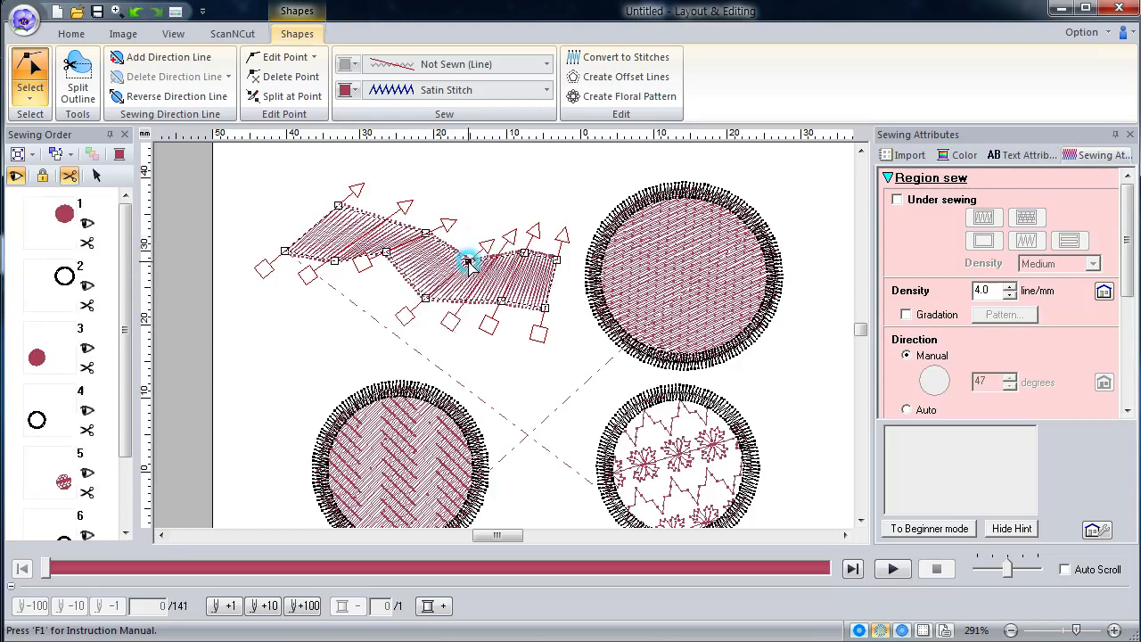
{"action": "left_click", "coordinate": [367, 217]}
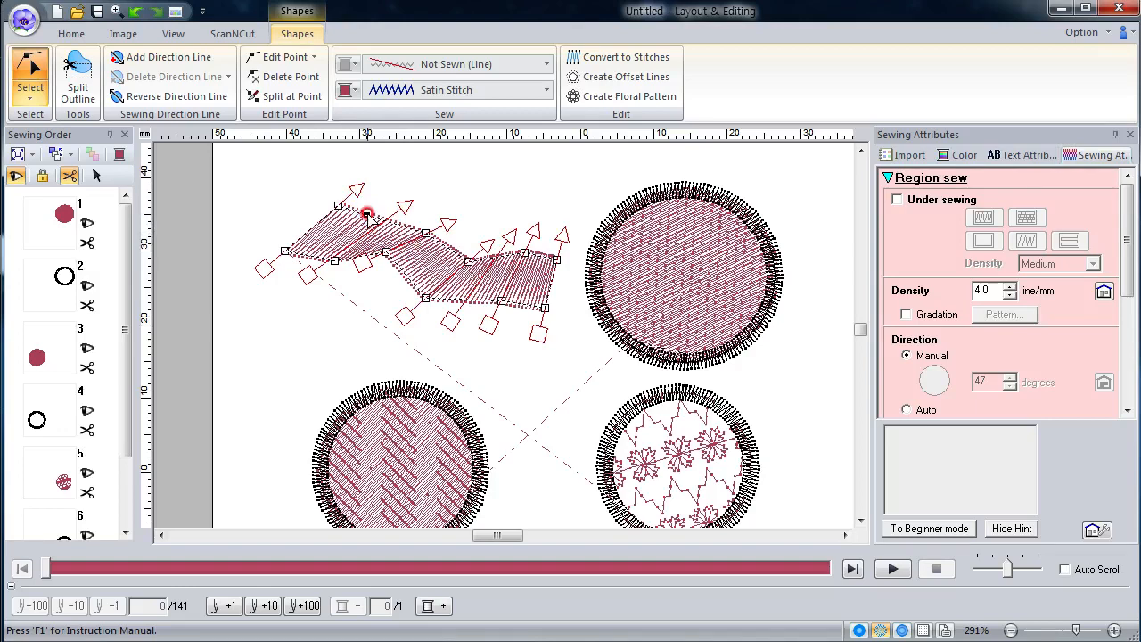
{"action": "scroll", "coordinate": [367, 217], "scroll_direction": "up", "scroll_amount": 1}
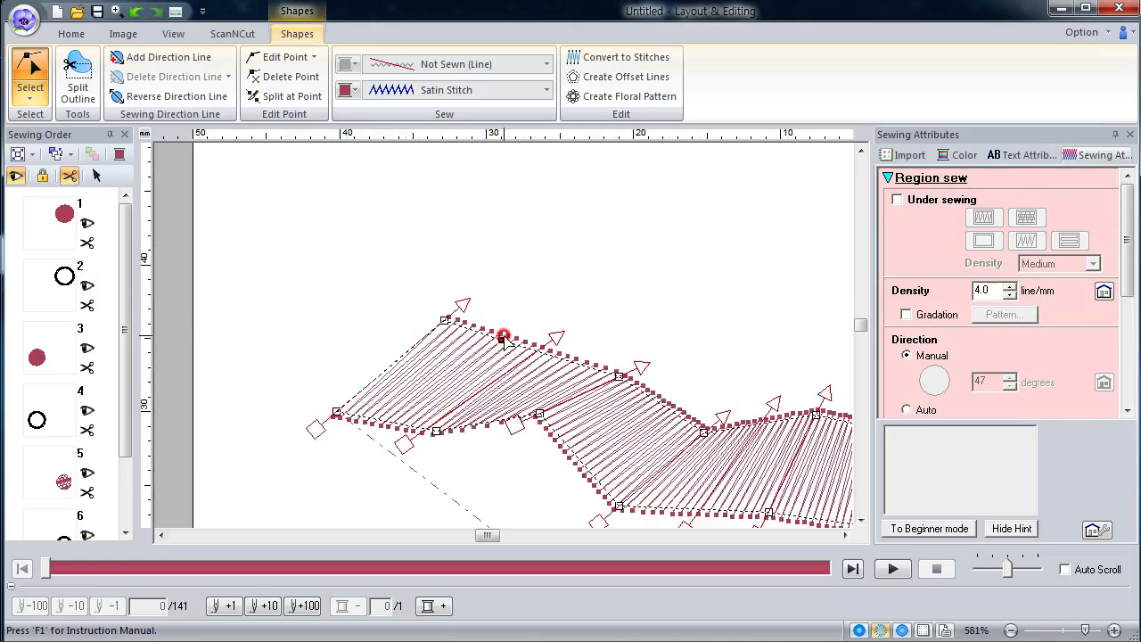
{"action": "left_click", "coordinate": [557, 356]}
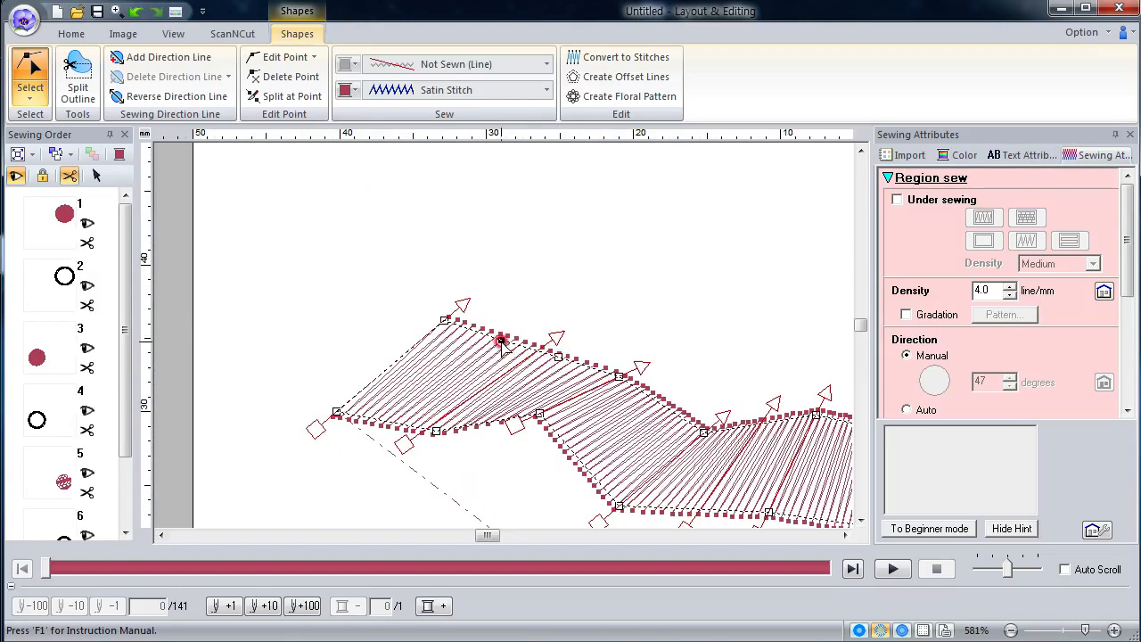
{"action": "left_click_drag", "start_coordinate": [502, 344], "coordinate": [438, 356]}
{"action": "left_click_drag", "start_coordinate": [558, 360], "coordinate": [554, 379]}
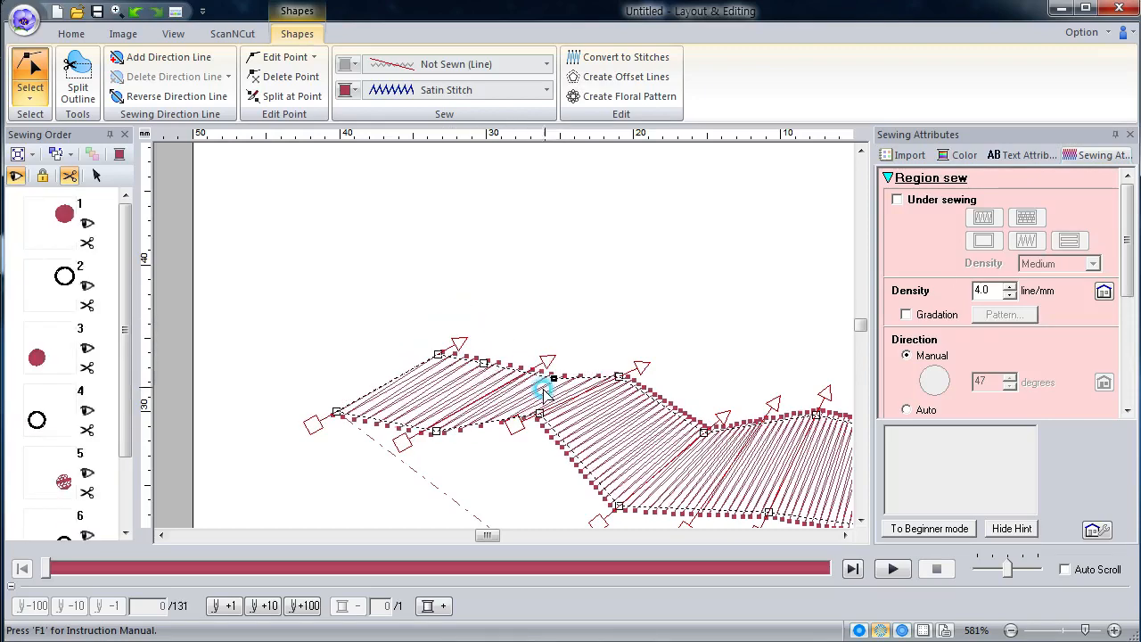
Step: Add more points to the strip's lower-left and middle edges and move them to shape an uneven outline, including an inward bend on the upper edge
{"action": "left_click_drag", "start_coordinate": [437, 435], "coordinate": [418, 402]}
{"action": "left_click", "coordinate": [400, 435]}
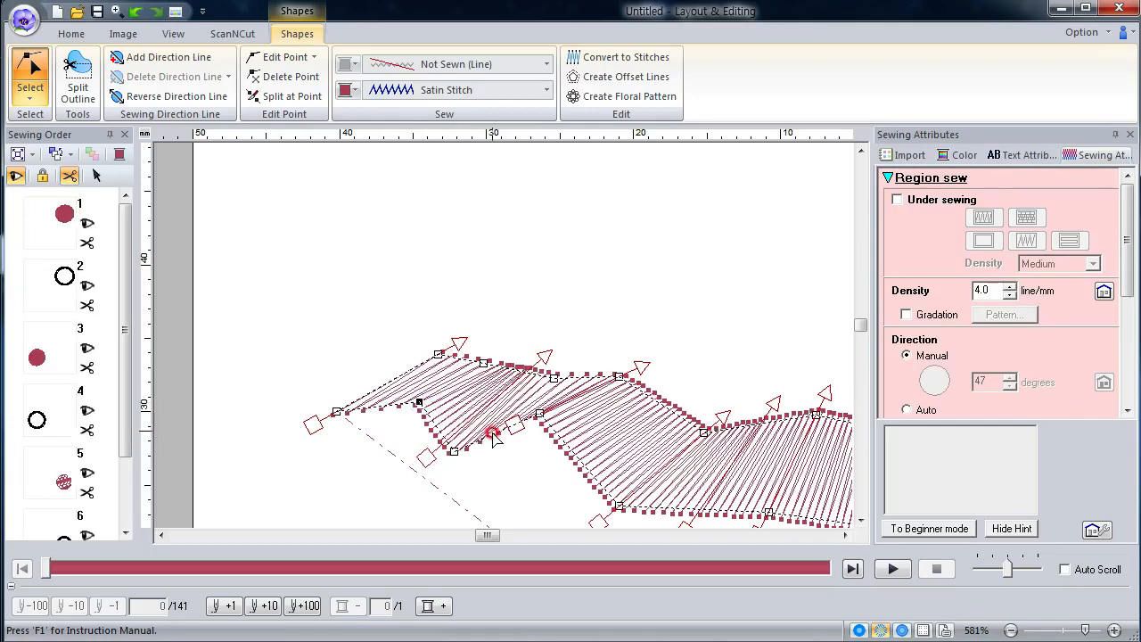
{"action": "left_click_drag", "start_coordinate": [488, 437], "coordinate": [493, 415]}
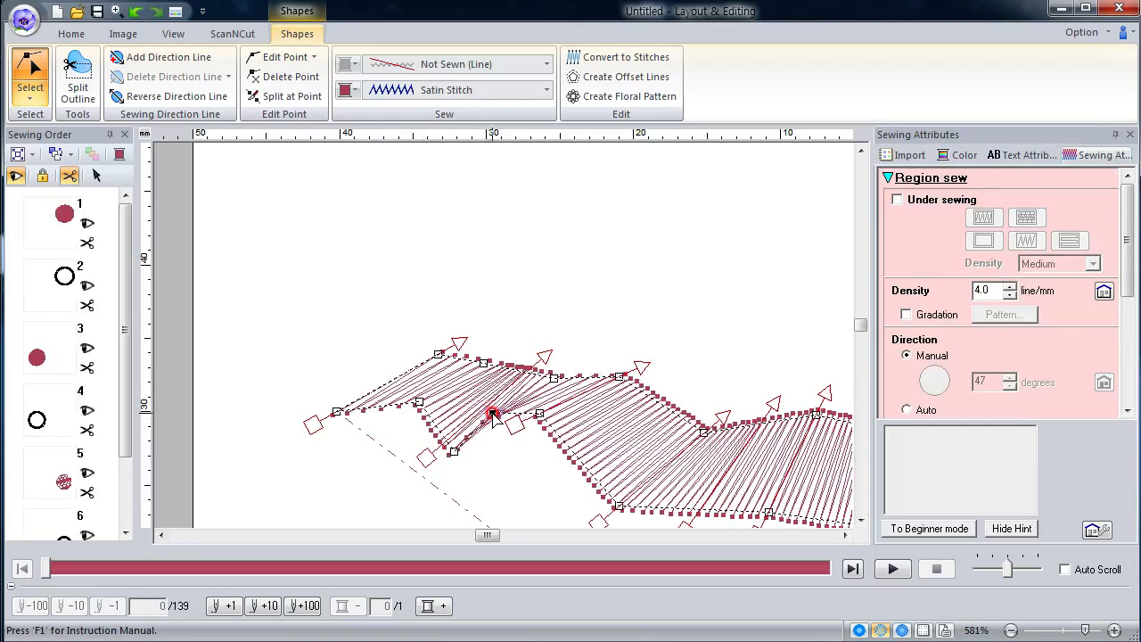
{"action": "left_click", "coordinate": [567, 449]}
{"action": "left_click_drag", "start_coordinate": [567, 448], "coordinate": [582, 438]}
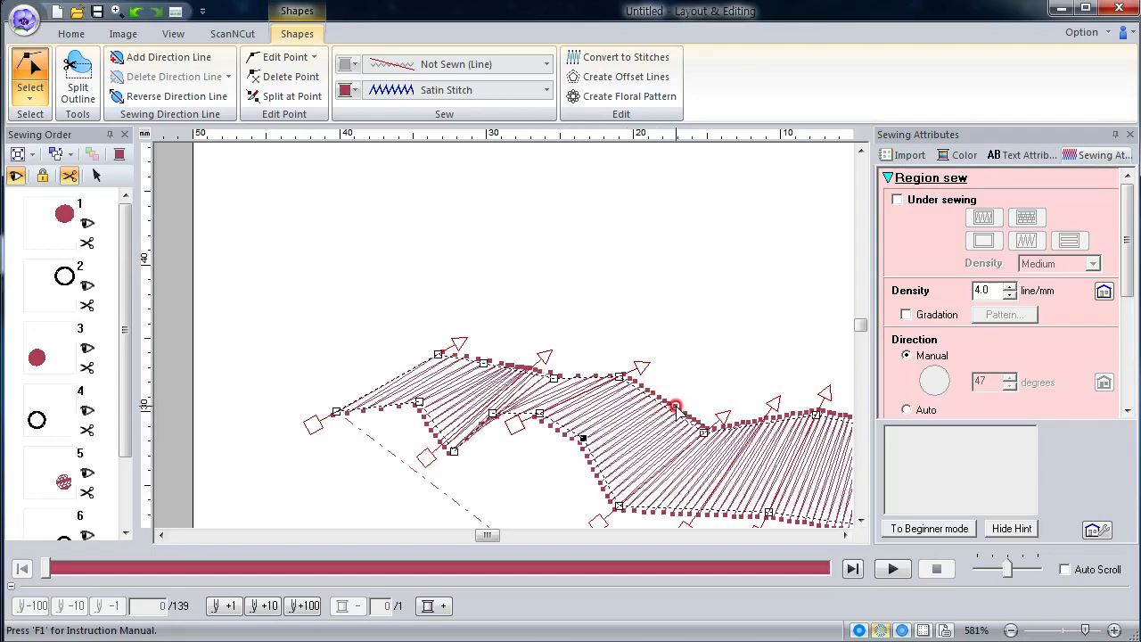
{"action": "left_click_drag", "start_coordinate": [675, 408], "coordinate": [638, 407]}
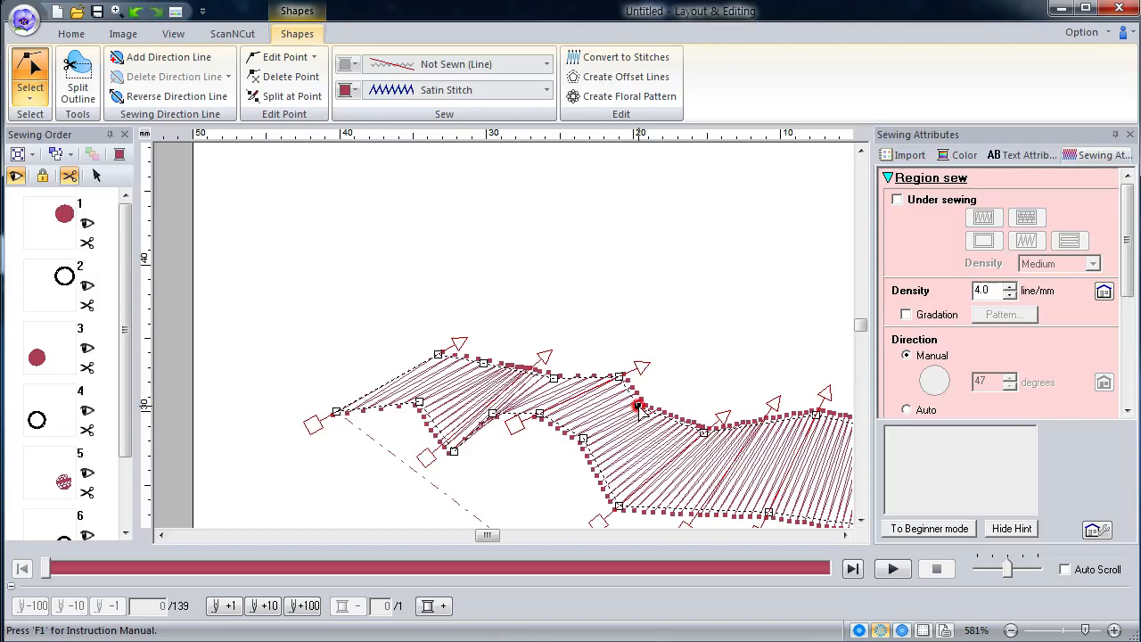
{"action": "scroll", "coordinate": [352, 150], "scroll_direction": "down", "scroll_amount": 2}
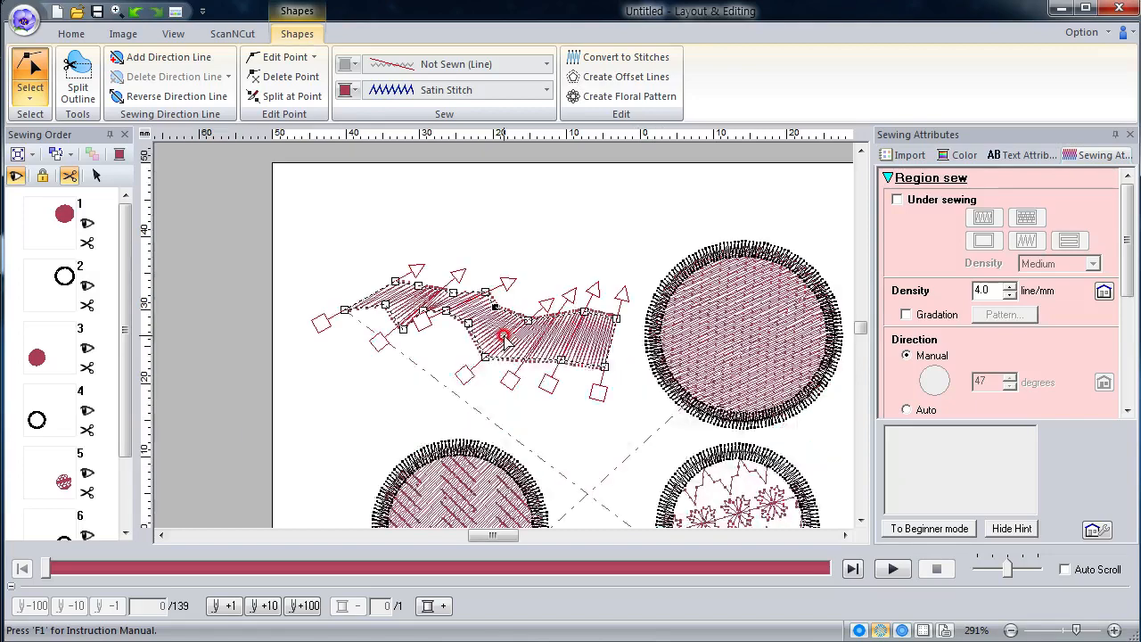